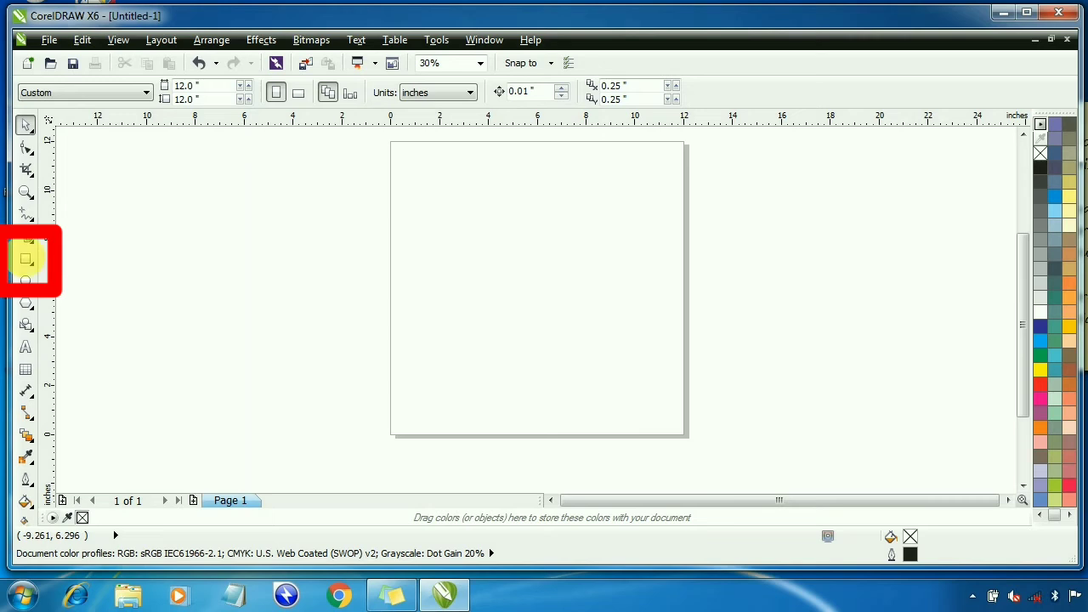
Draw a rectangle about 6.8 by 7.7 inches on the page and an ellipse about 7.5 by 8 inches beside it.
click(27, 260)
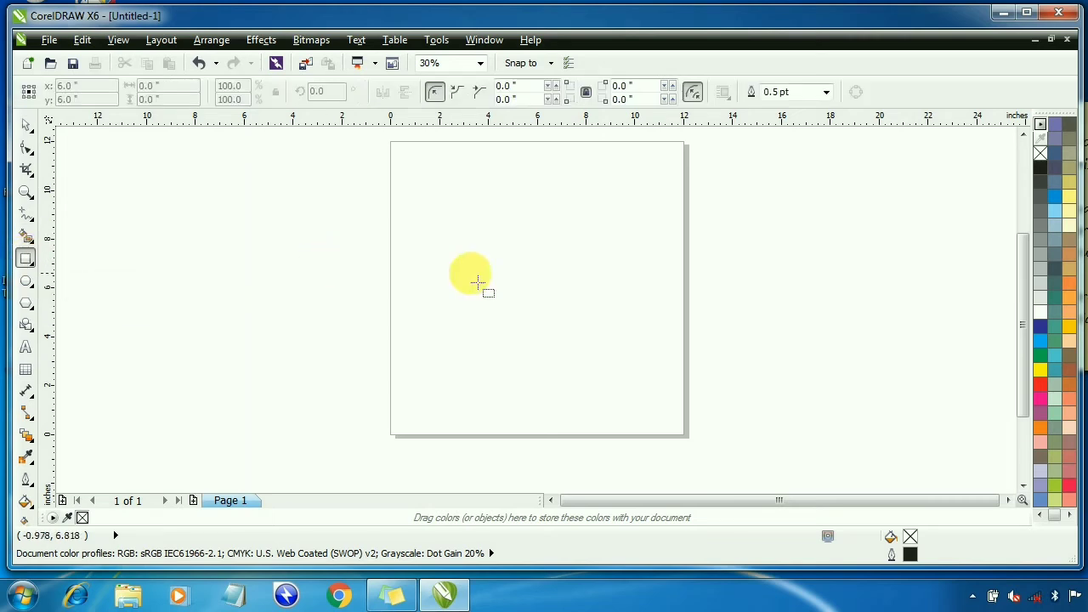
drag(442, 194, 605, 371)
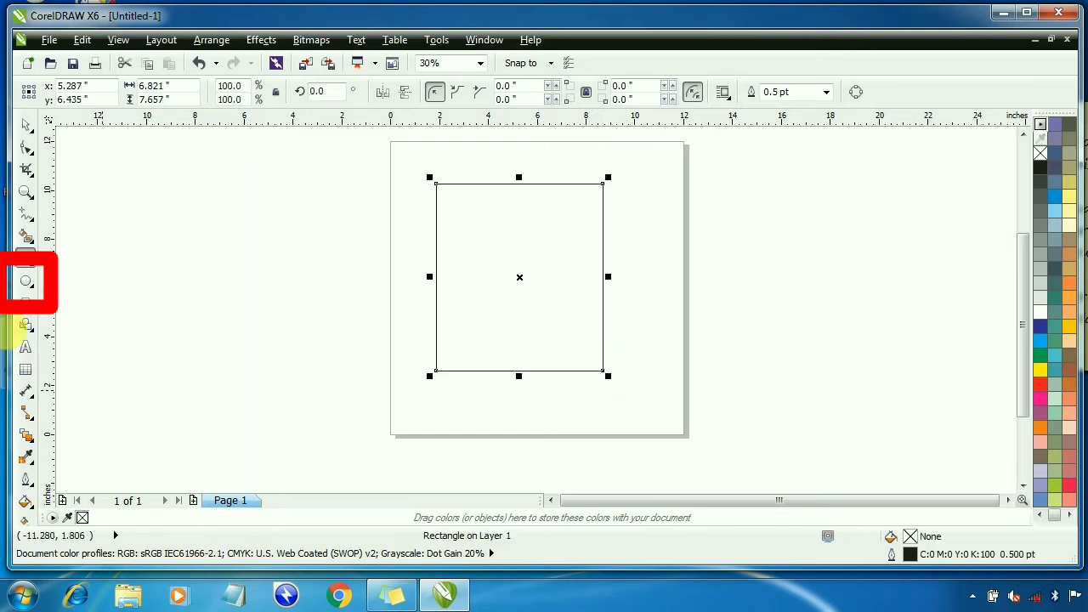
click(25, 286)
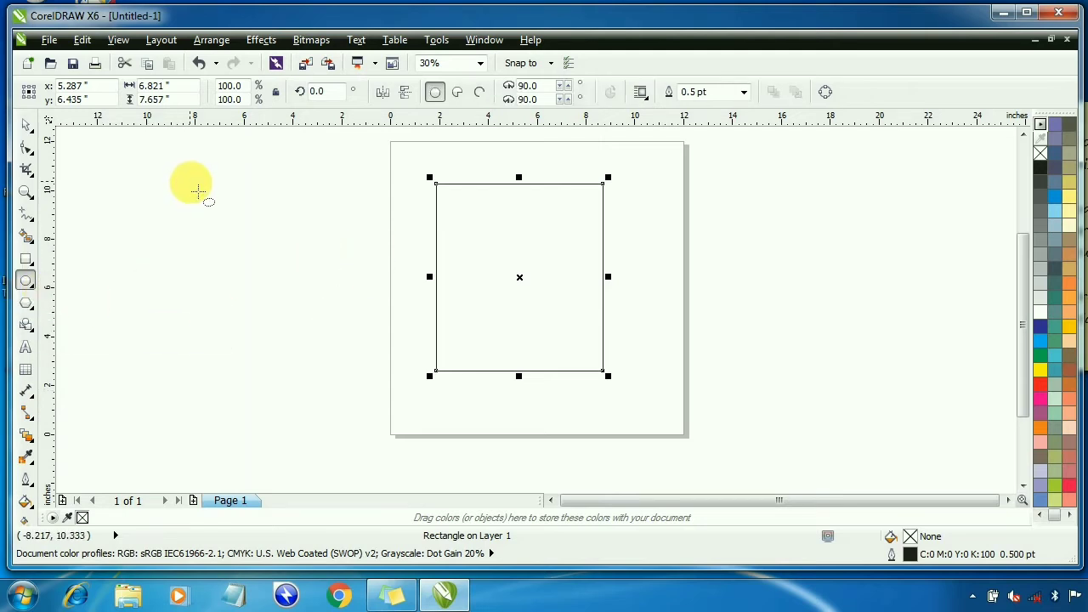
drag(198, 195, 381, 388)
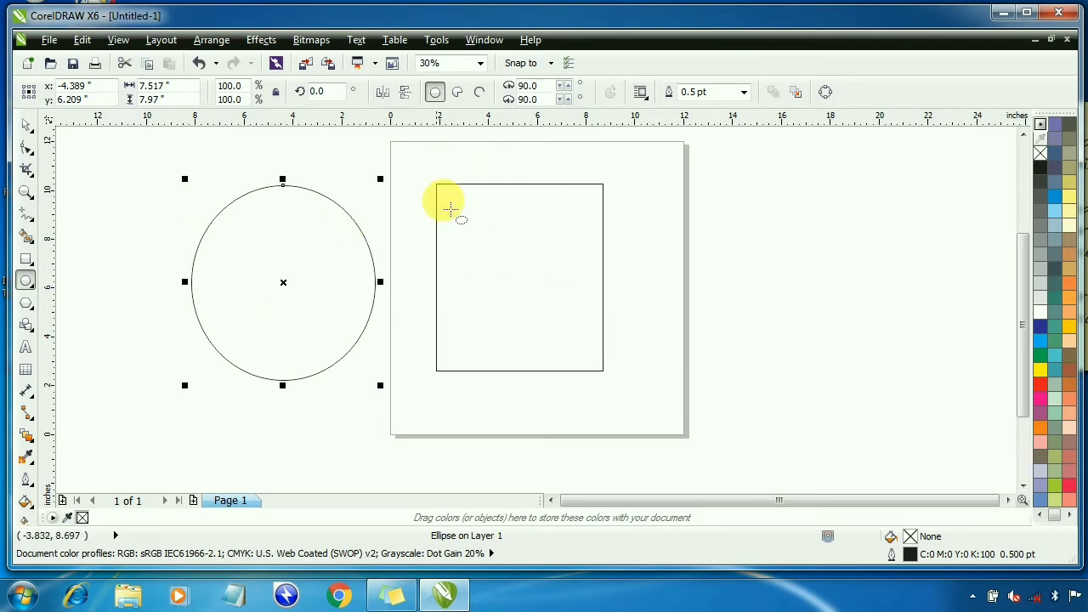
Draw four extra rectangles: two beside the first rectangle and two overlapping the ellipse, the last about 13 by 6.9 inches.
key(F6)
drag(822, 402, 653, 200)
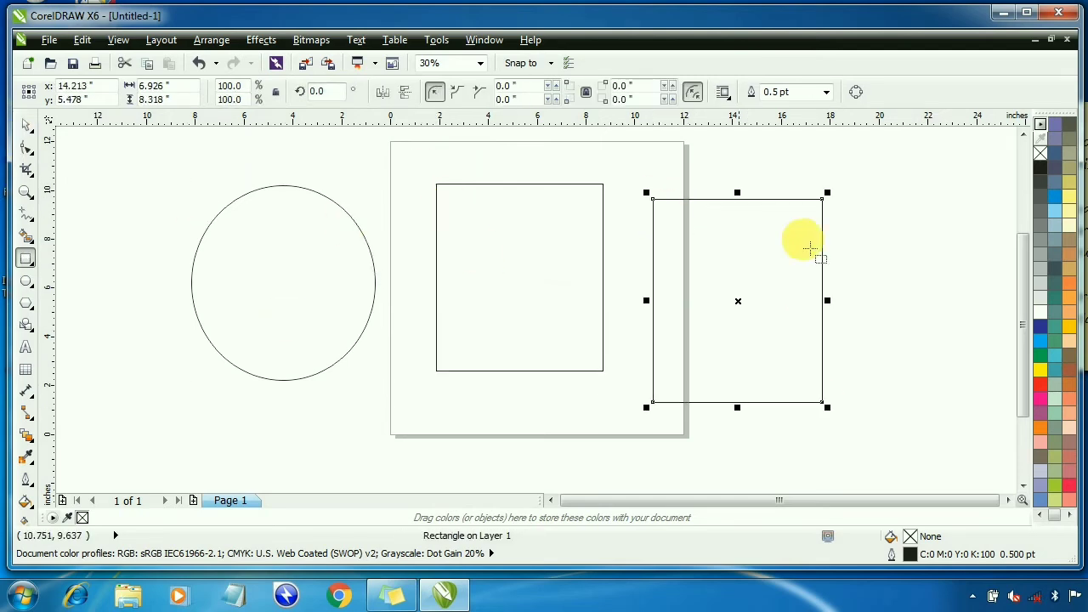
drag(844, 213, 997, 402)
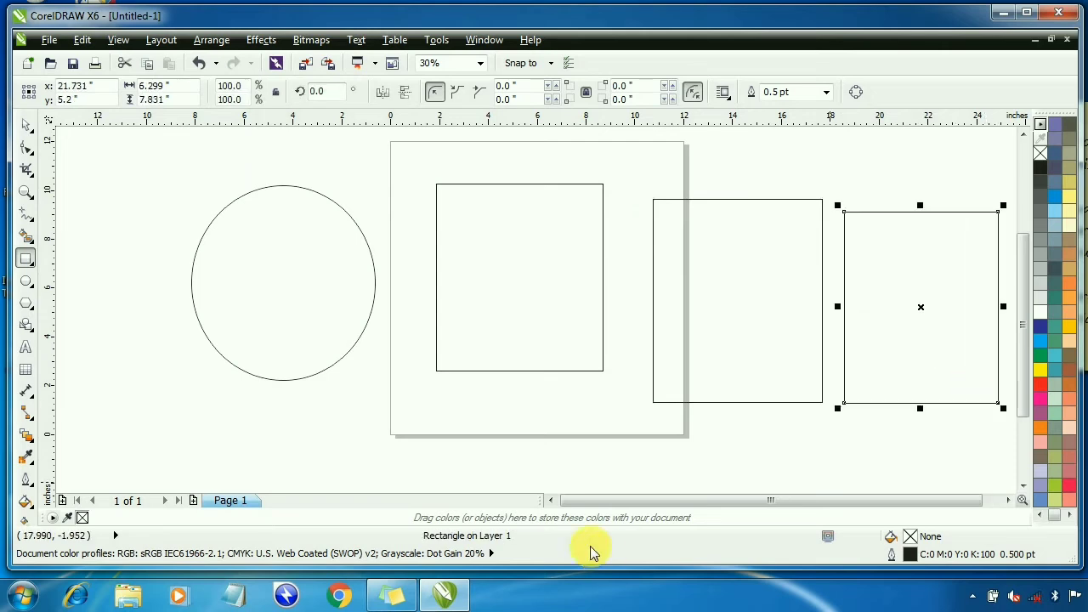
drag(579, 439, 275, 253)
drag(115, 236, 431, 405)
click(25, 125)
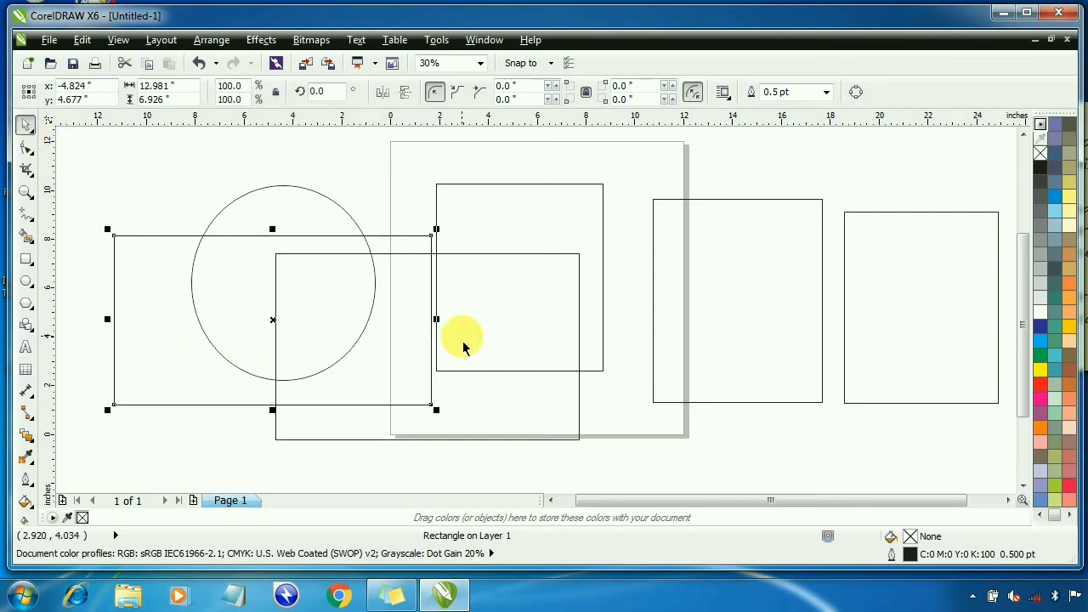
Undo the four extra rectangles, keeping only the ellipse and the first rectangle.
key(ctrl+z)
key(ctrl+z)
key(ctrl+z)
key(ctrl+z)
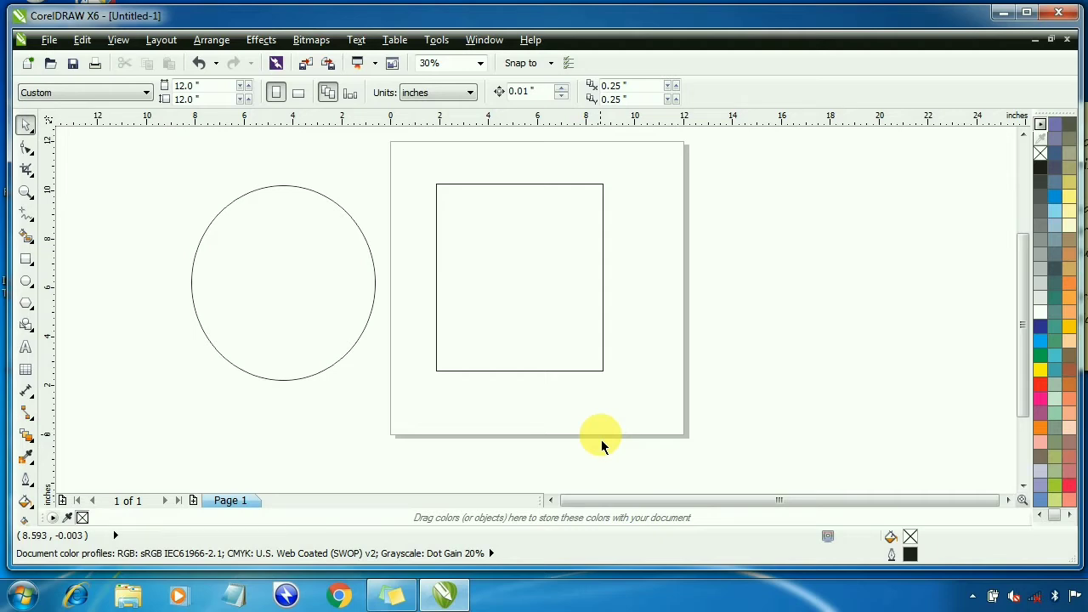
Fill the rectangle with red (M:100 Y:100) and color its outline blue (C:100 M:20).
click(478, 224)
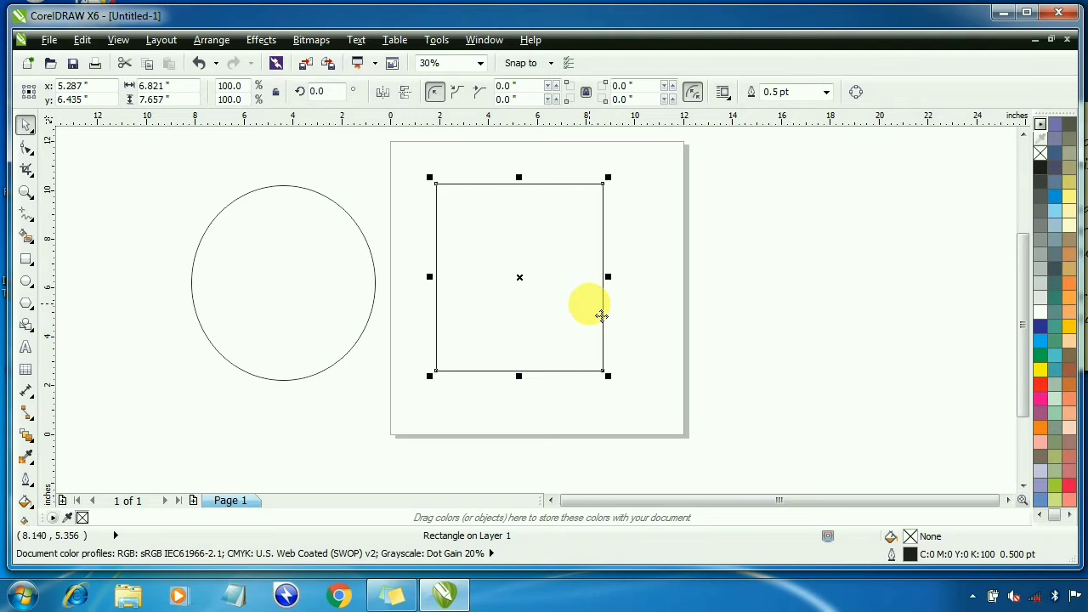
click(1043, 393)
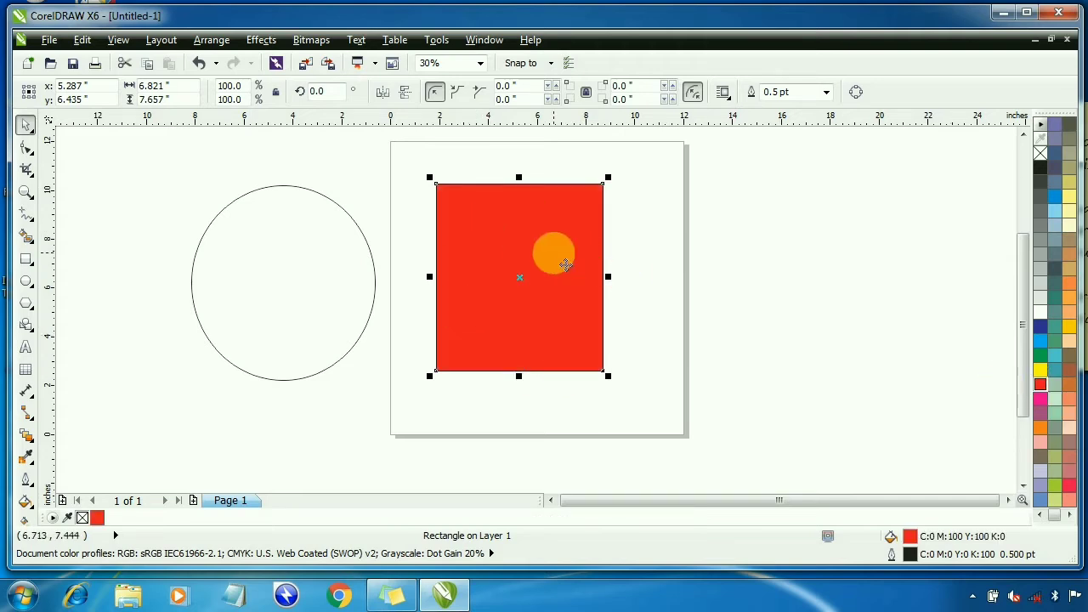
right_click(1054, 198)
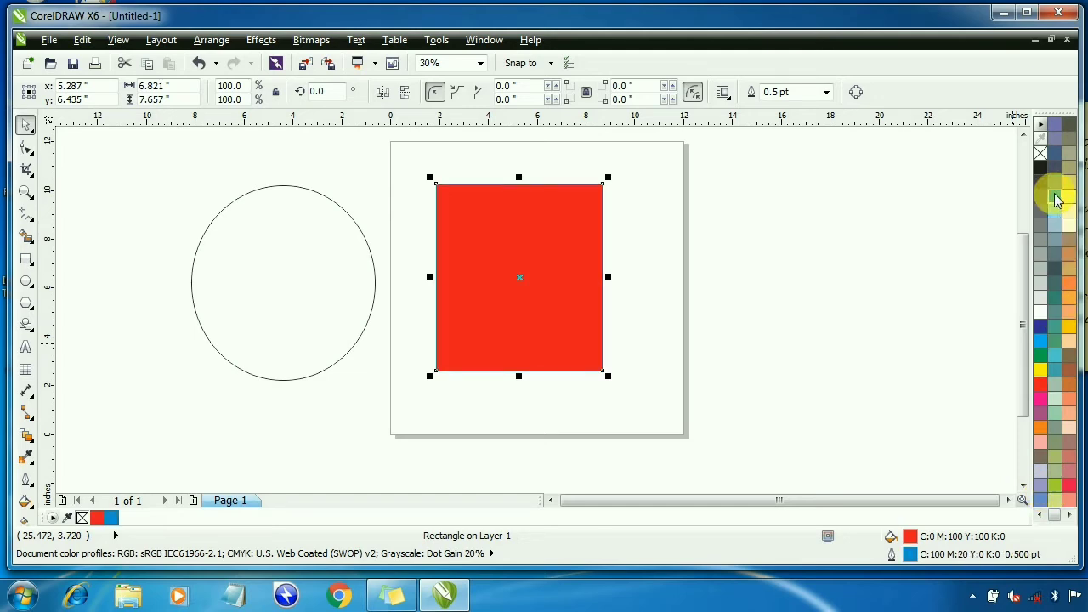
click(614, 194)
click(552, 237)
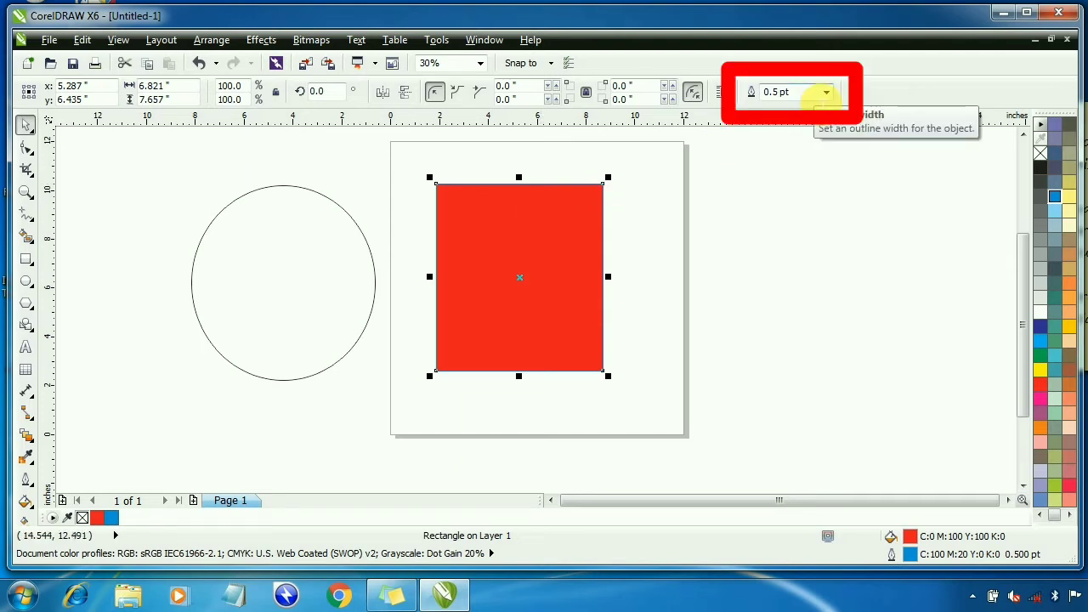
Try a 4 pt outline on the red rectangle and change its width to 12 pt.
click(826, 94)
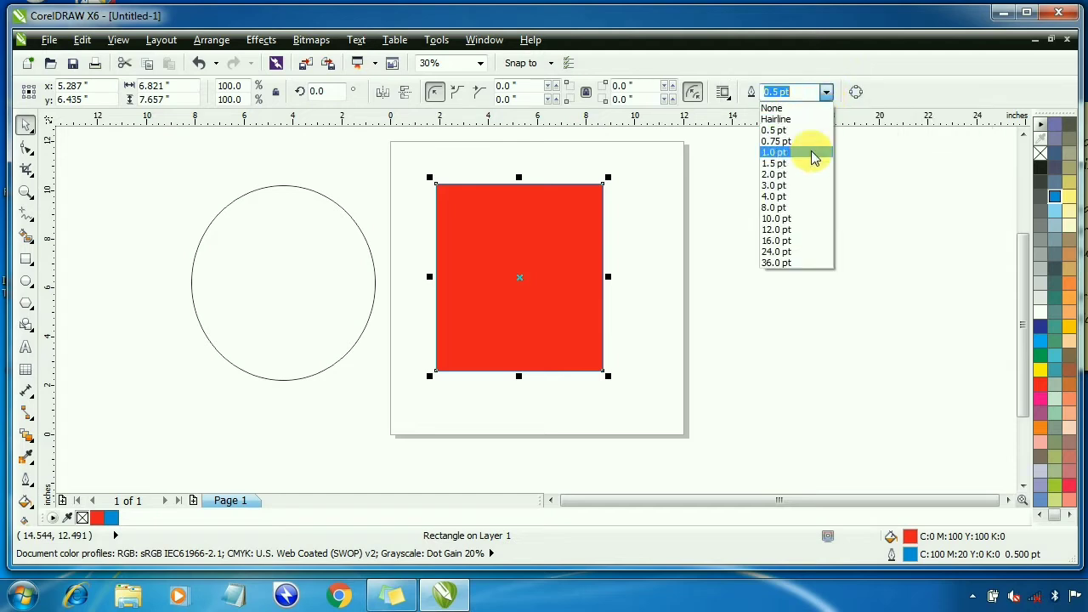
click(796, 197)
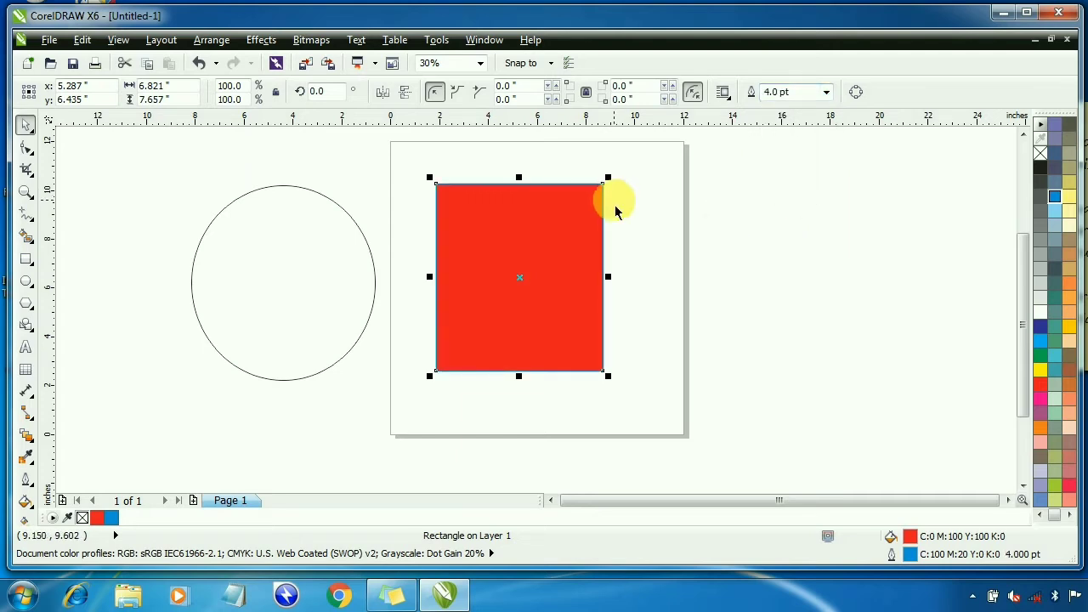
click(826, 92)
click(776, 230)
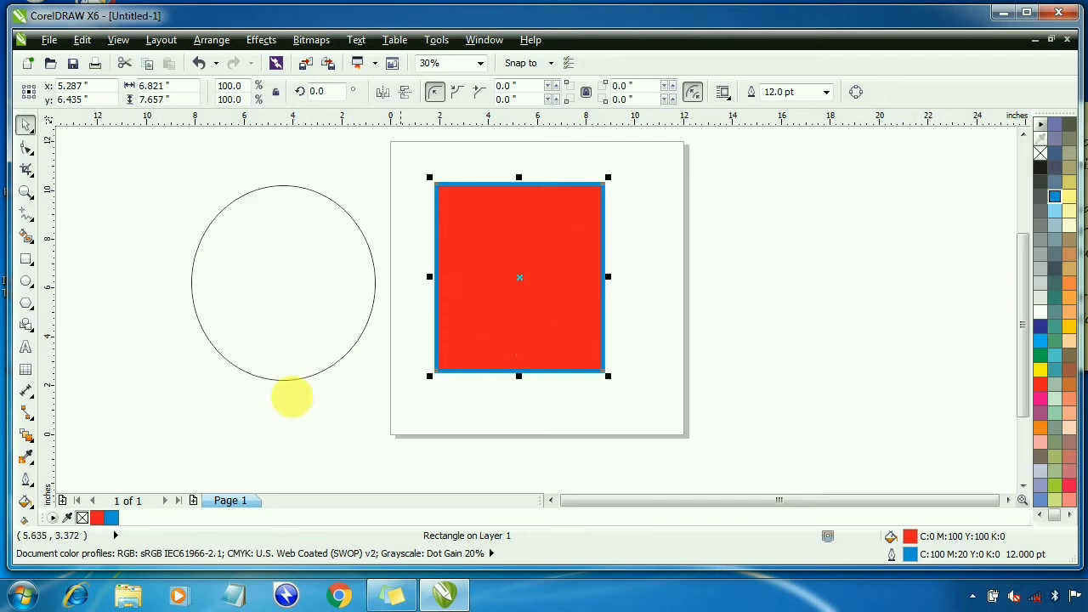
Open the Outline Pen settings for the red rectangle and choose golden yellow as the outline color.
click(27, 482)
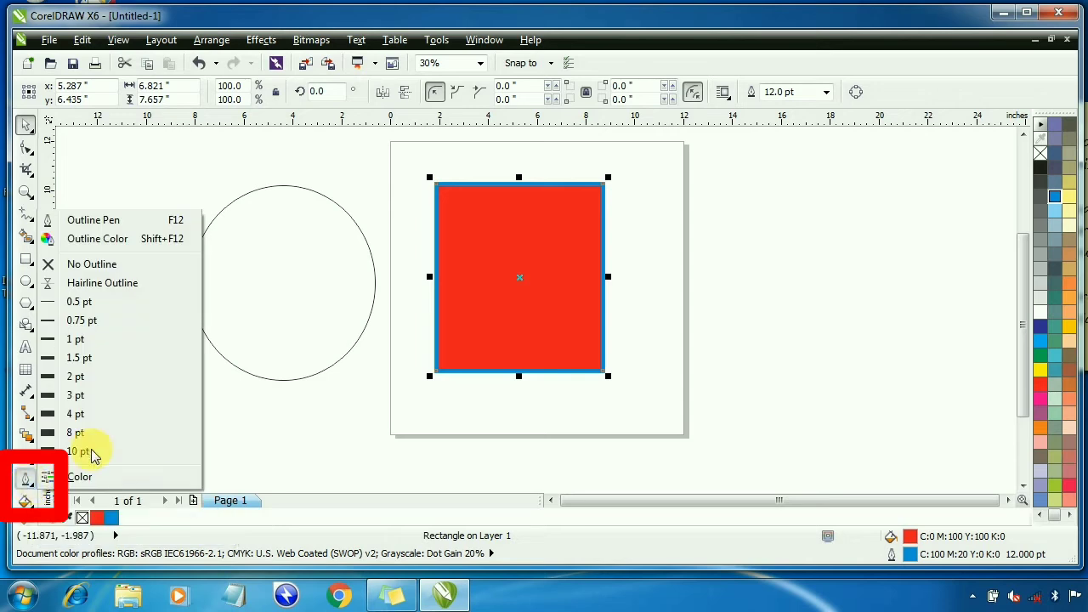
click(119, 223)
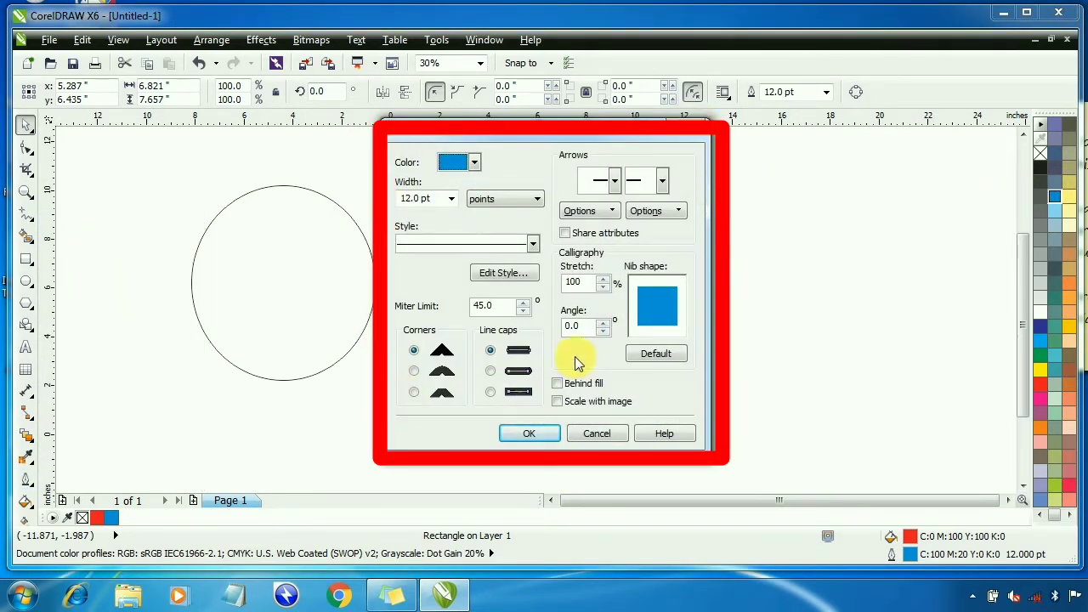
click(474, 163)
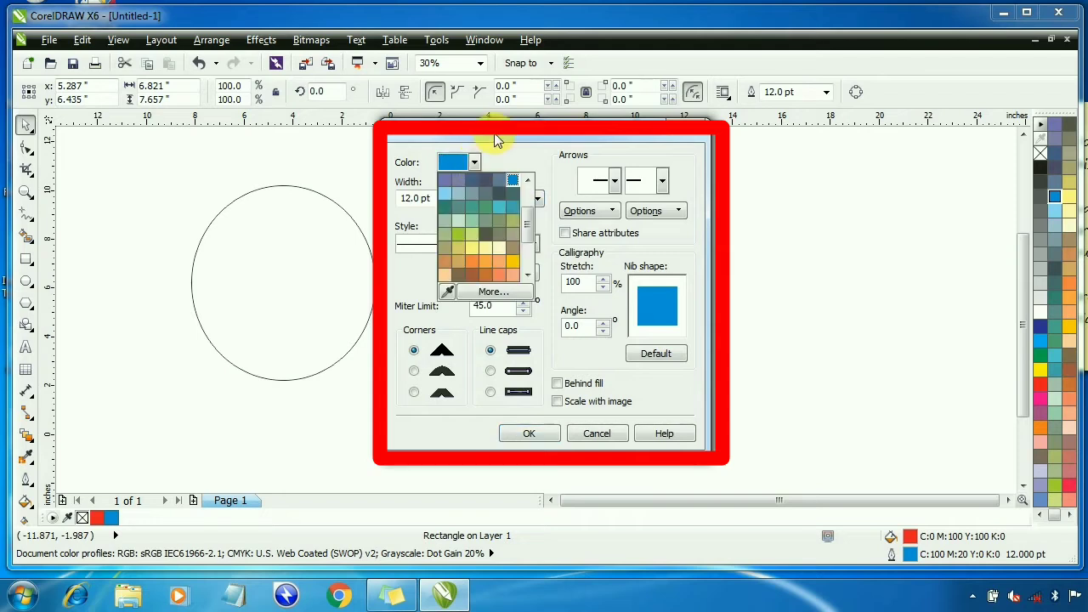
click(355, 314)
drag(460, 138, 121, 136)
click(159, 179)
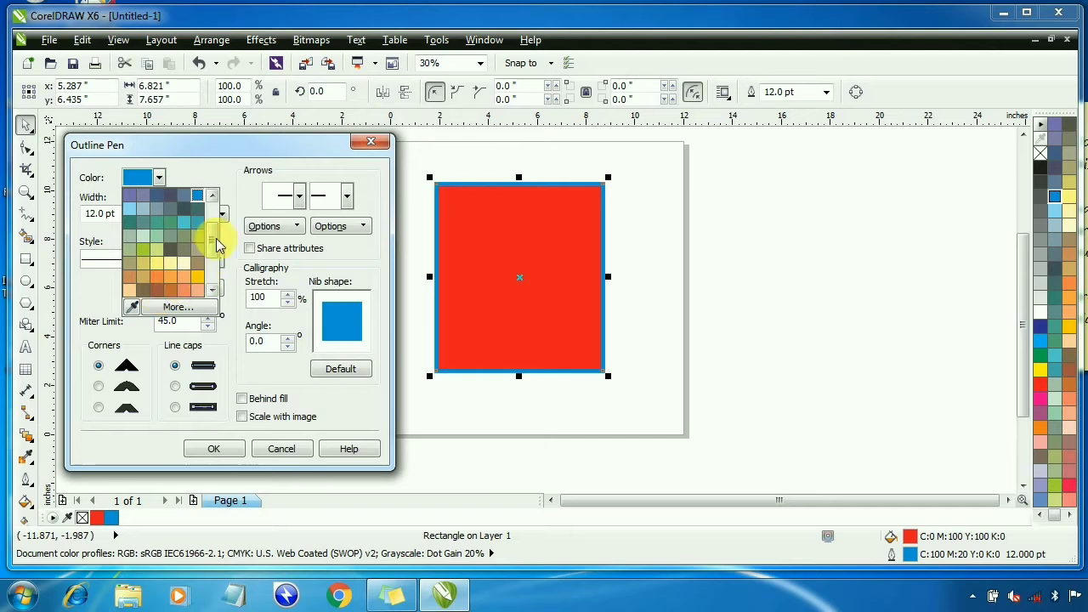
drag(212, 237, 212, 260)
click(184, 211)
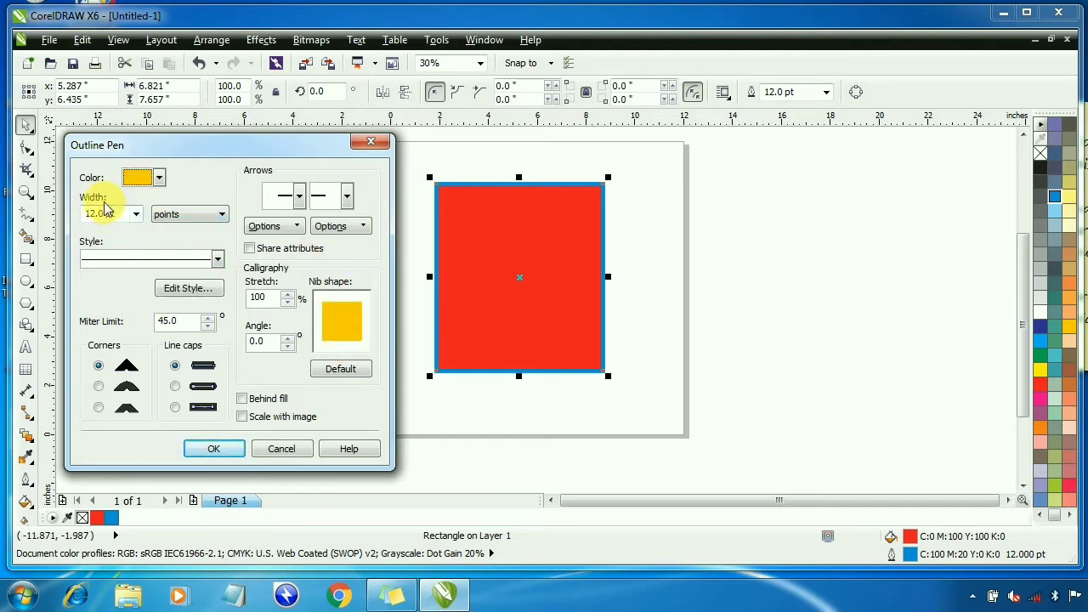
Set the rectangle's outline width to 24 pt, with points as the unit.
click(136, 215)
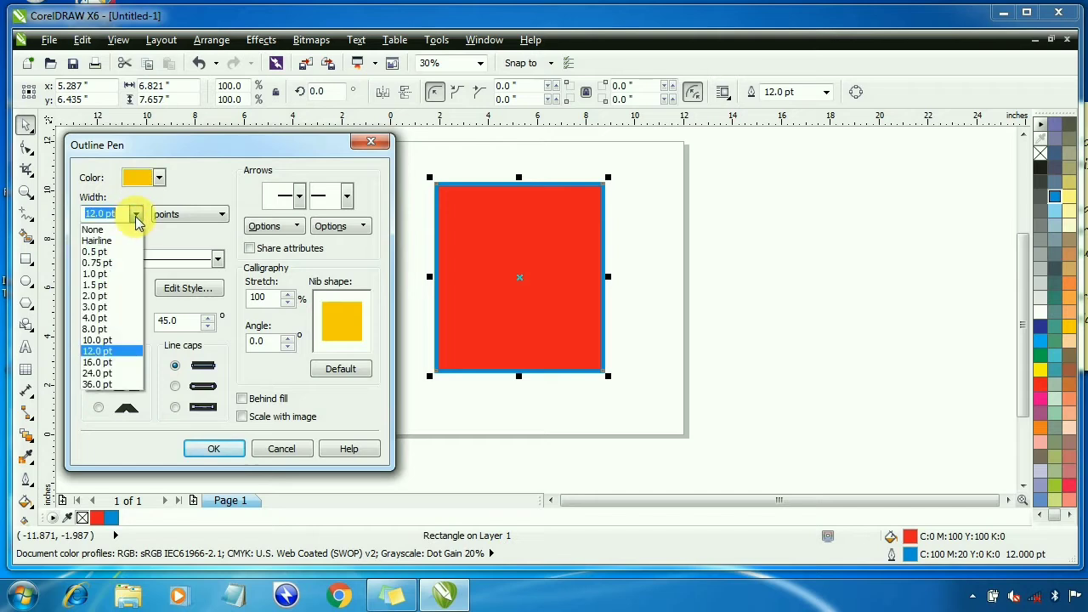
click(115, 367)
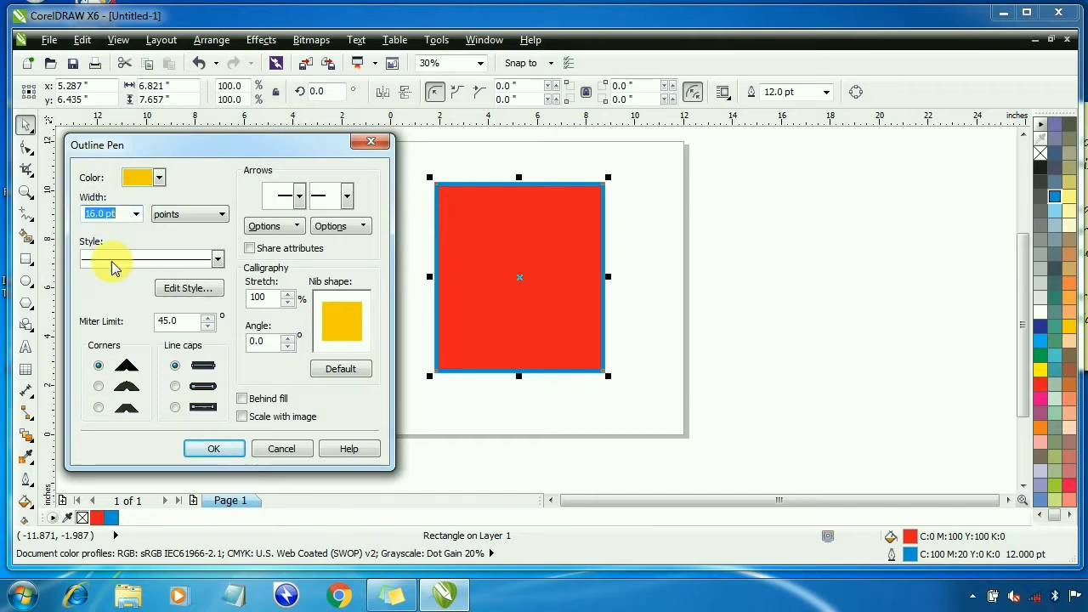
click(135, 214)
click(109, 373)
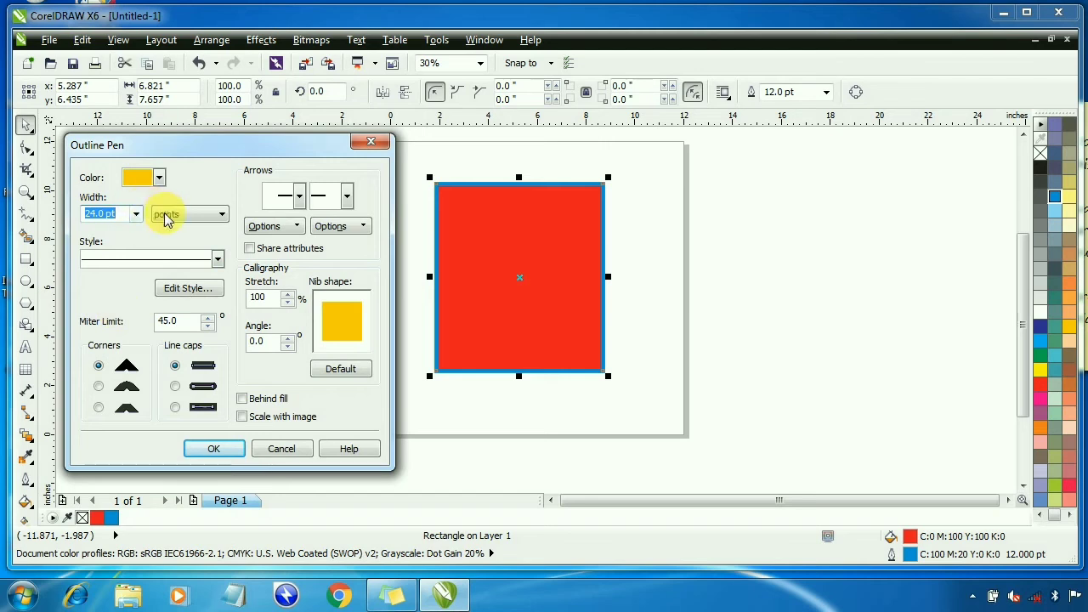
click(204, 223)
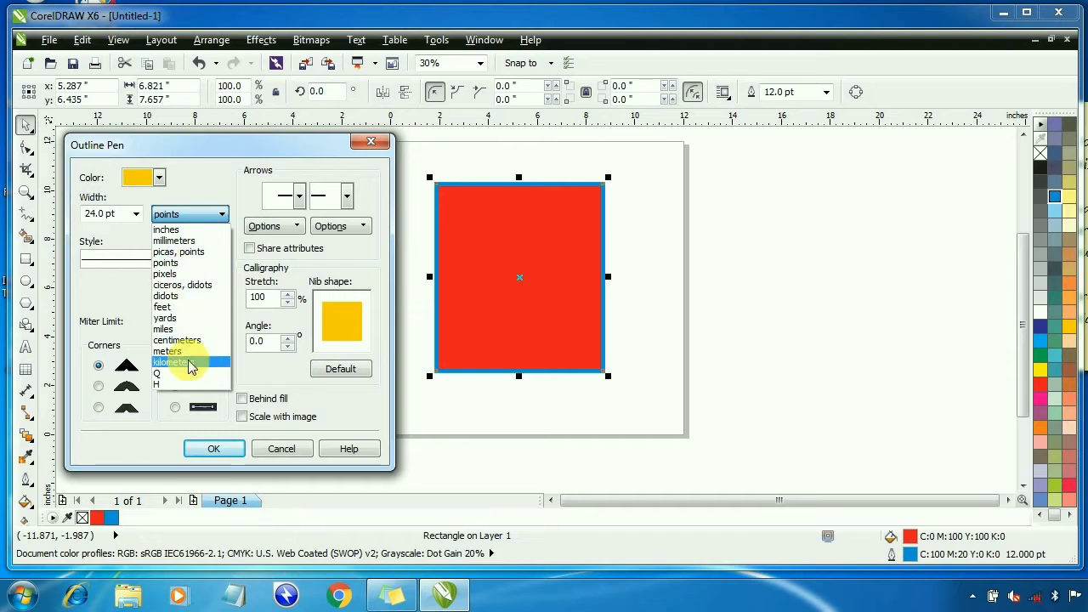
click(182, 266)
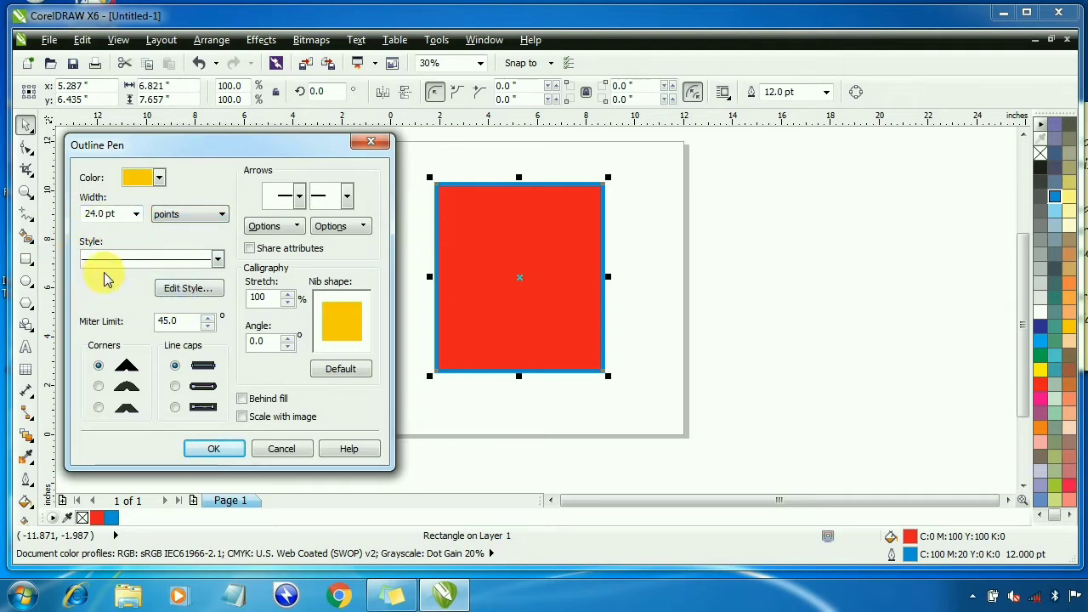
Choose a long-dash line style for the rectangle's outline and apply the Outline Pen settings.
click(224, 266)
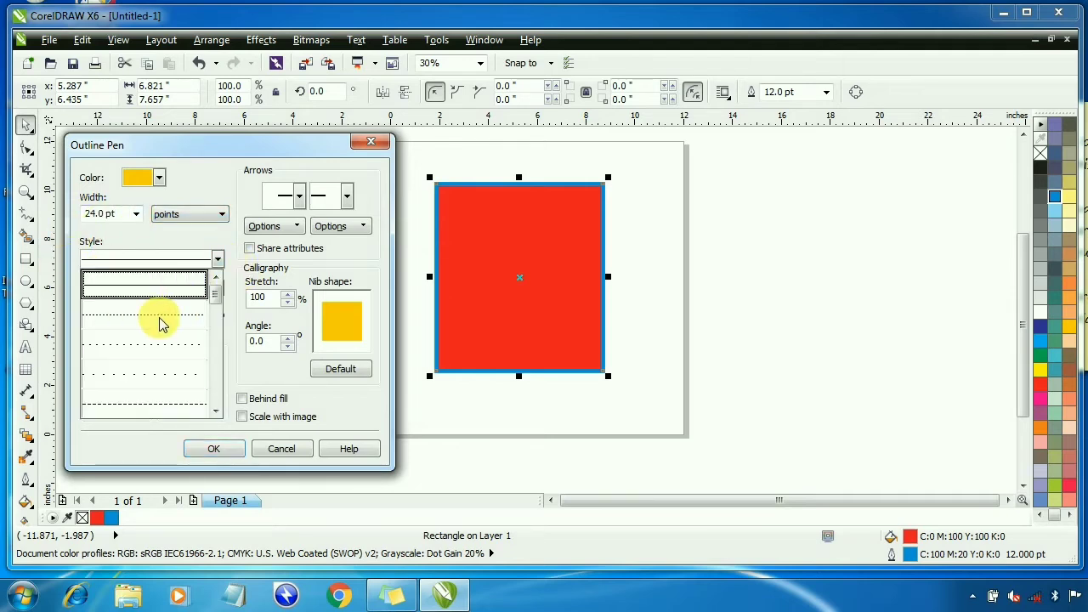
click(160, 320)
click(216, 260)
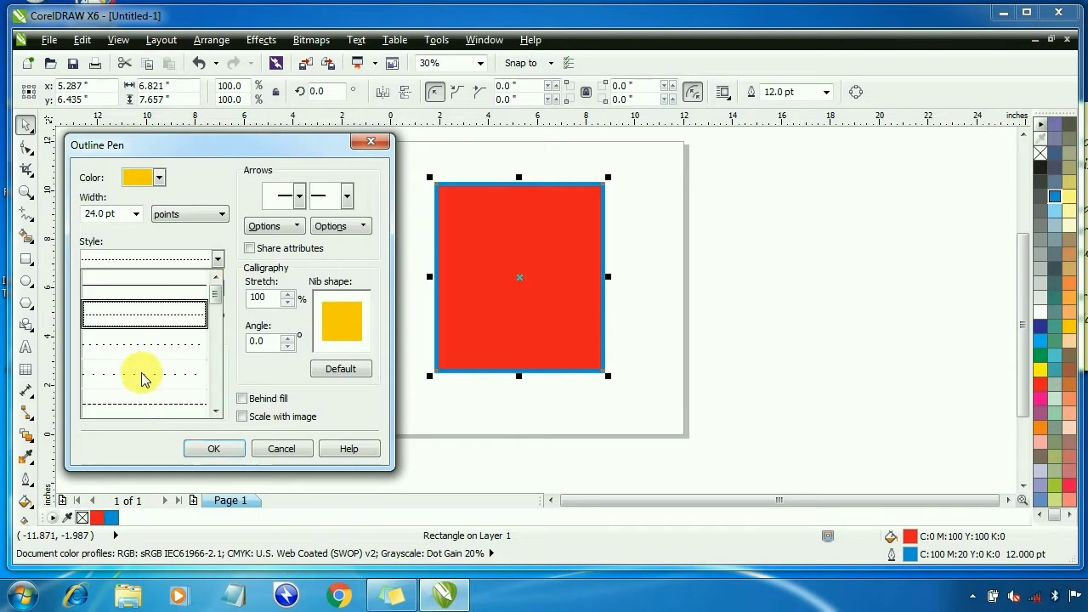
drag(214, 289, 219, 307)
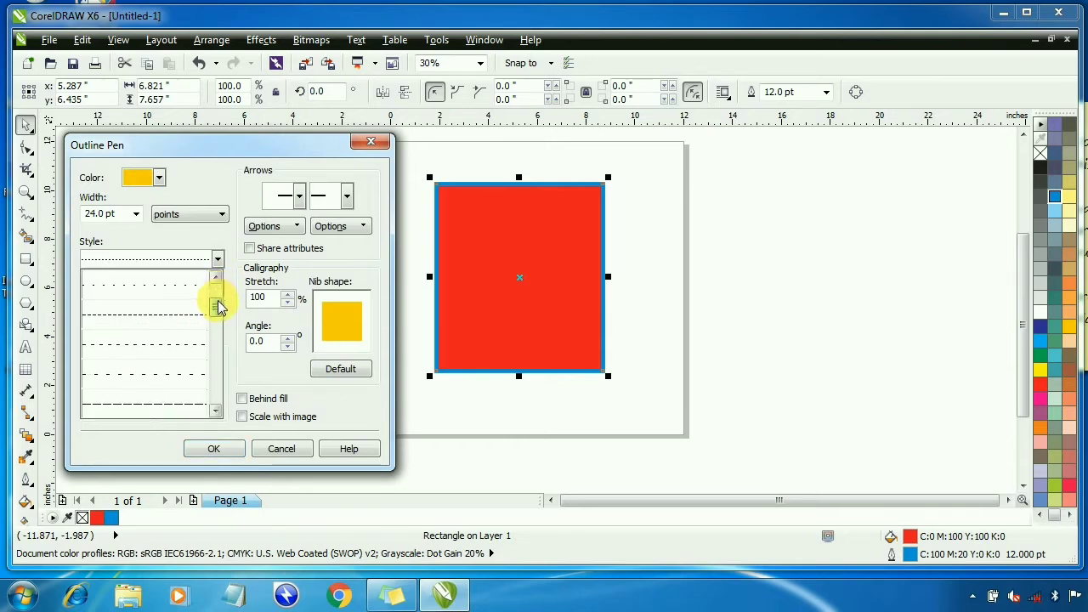
click(153, 353)
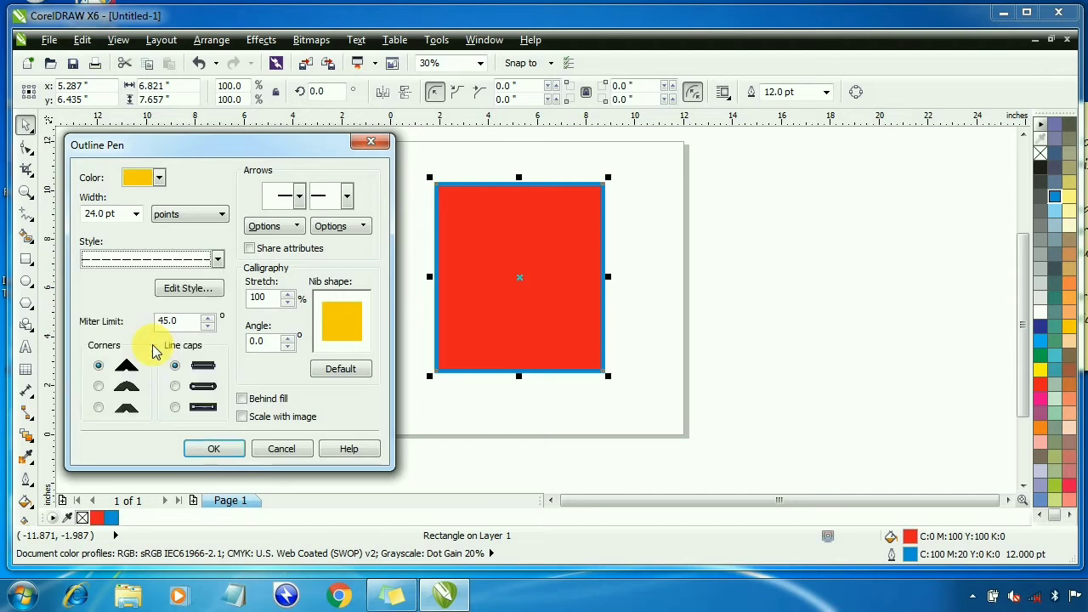
click(213, 448)
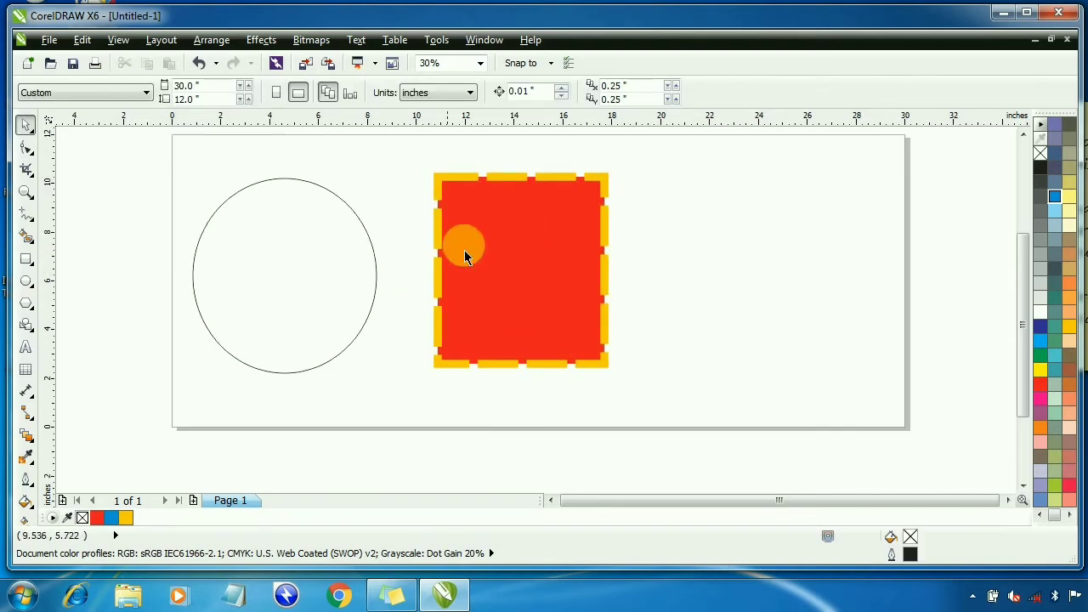
Fill the ellipse with light yellow (Y:60) and color its outline dark blue (C:100 M:100).
click(280, 291)
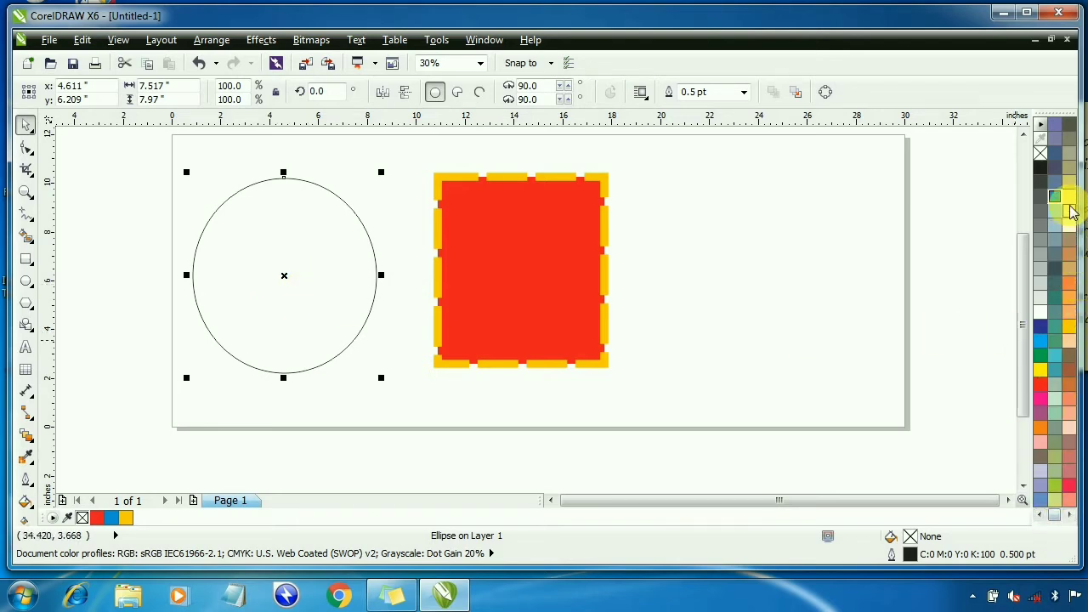
click(1069, 196)
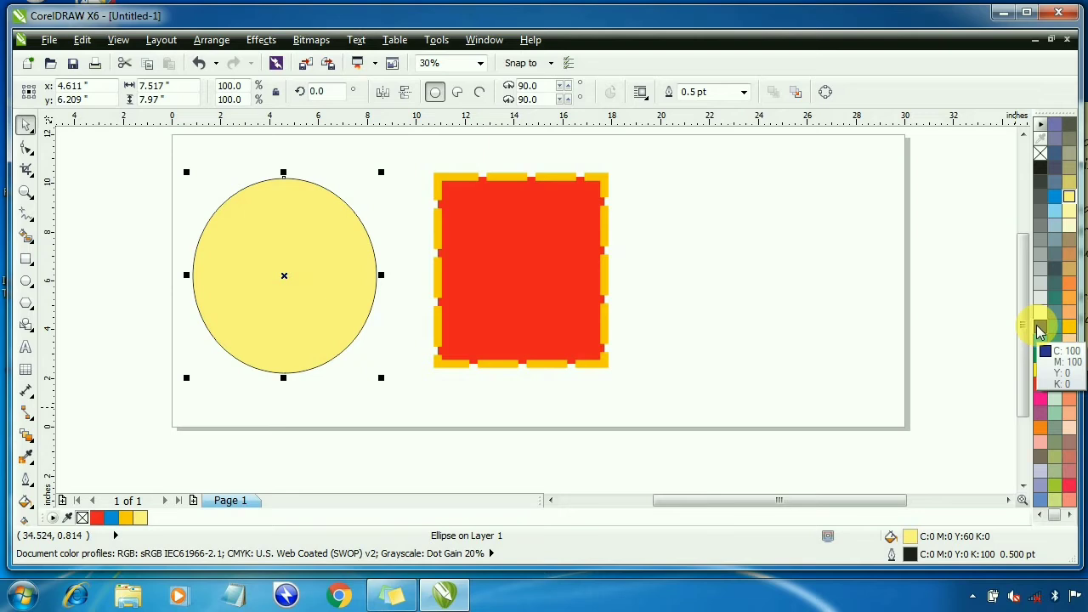
right_click(1039, 330)
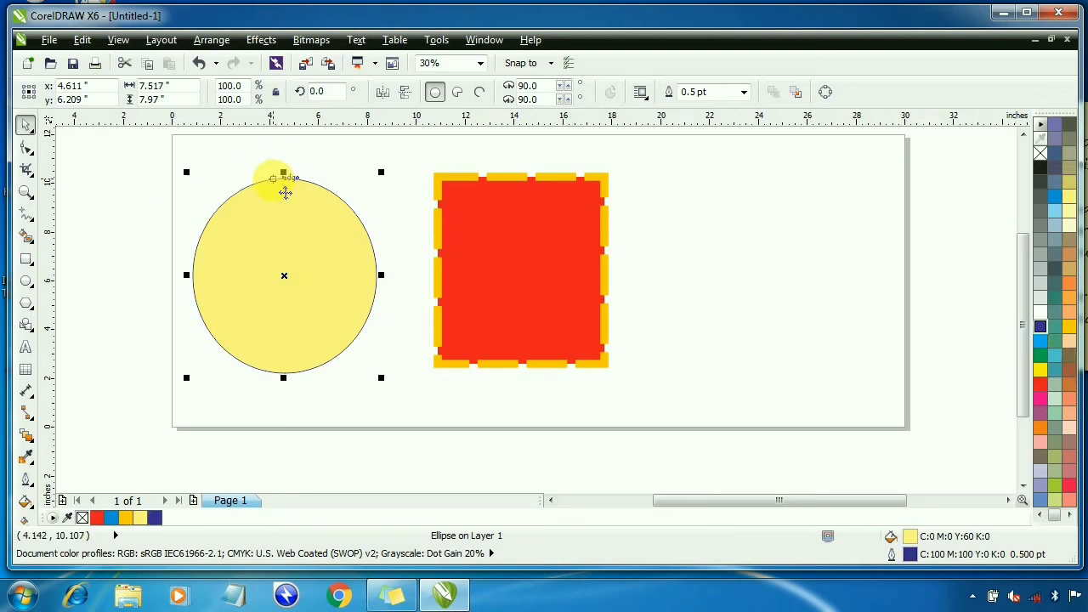
Open the Outline Pen settings for the yellow ellipse and set a red outline color with a 12 pt width.
click(30, 487)
click(94, 221)
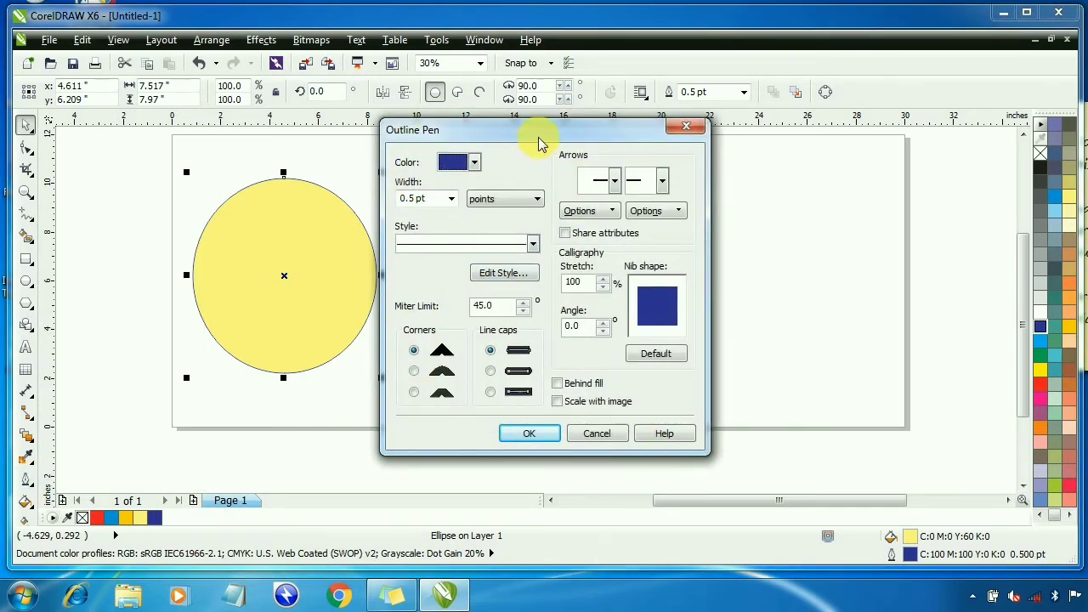
drag(538, 136, 726, 162)
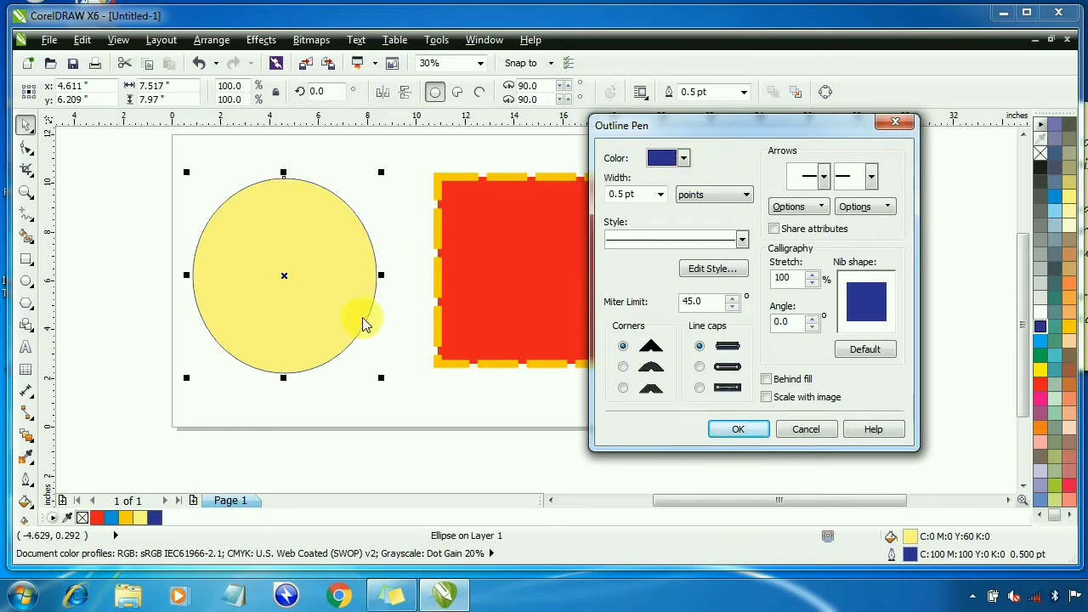
click(682, 158)
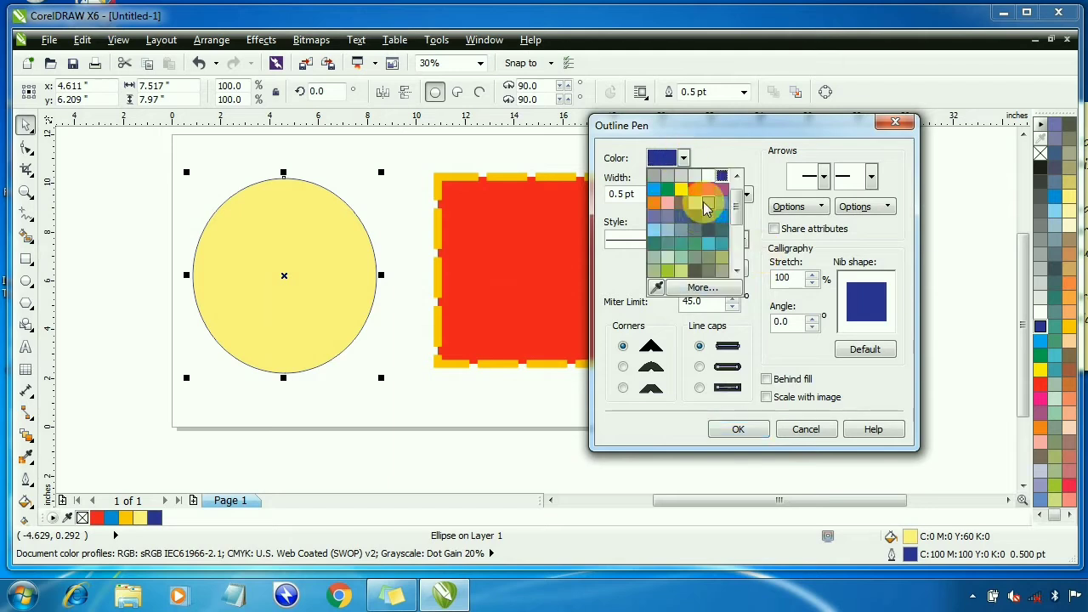
click(696, 191)
click(660, 195)
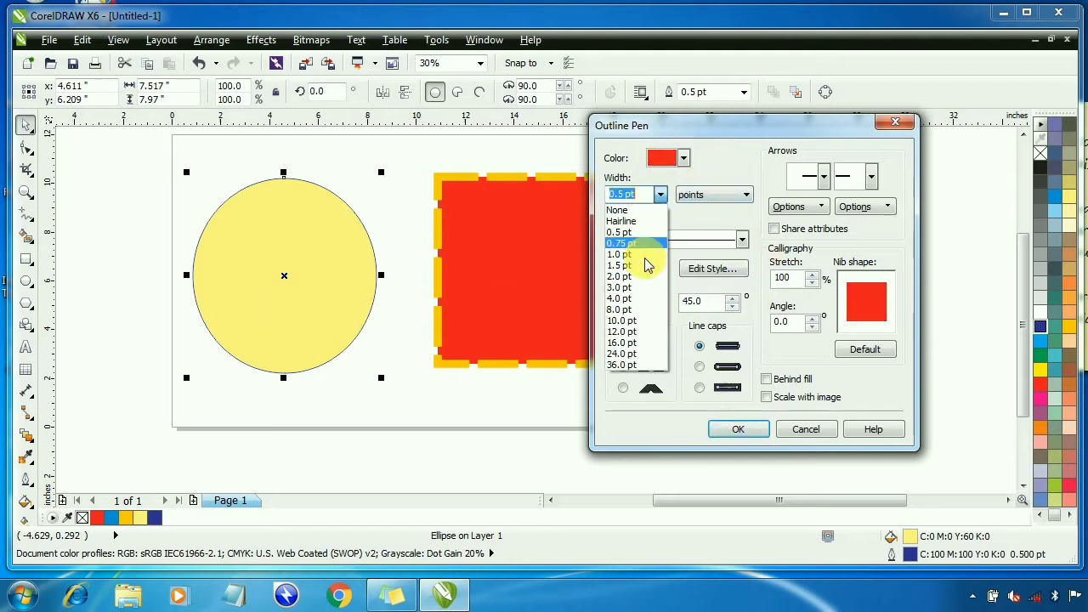
click(631, 332)
Choose a widely spaced dotted line style for the ellipse's outline and apply the Outline Pen settings.
click(741, 239)
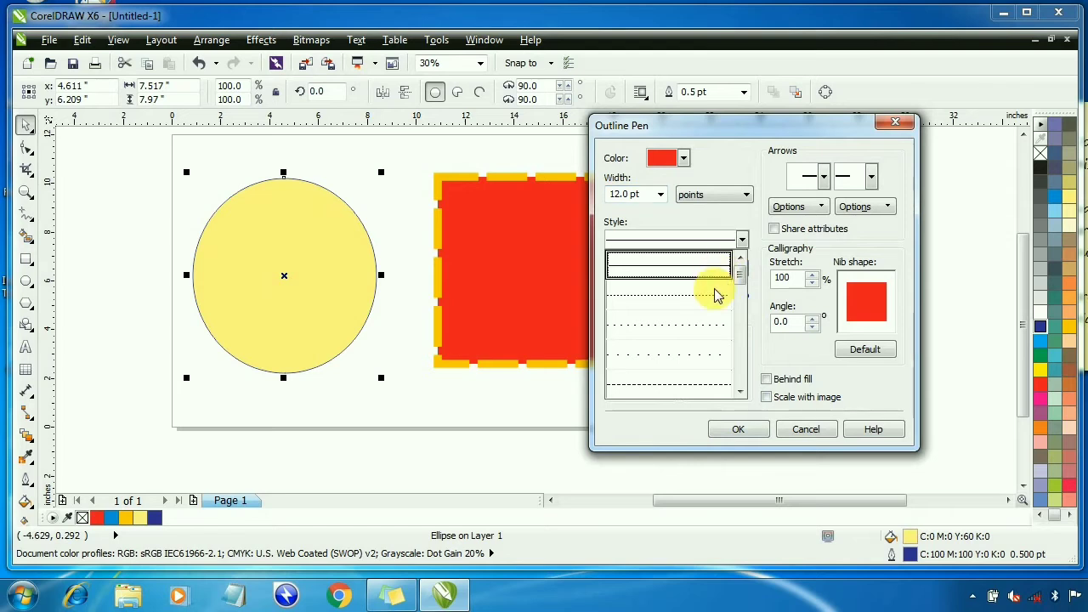
click(712, 304)
click(741, 239)
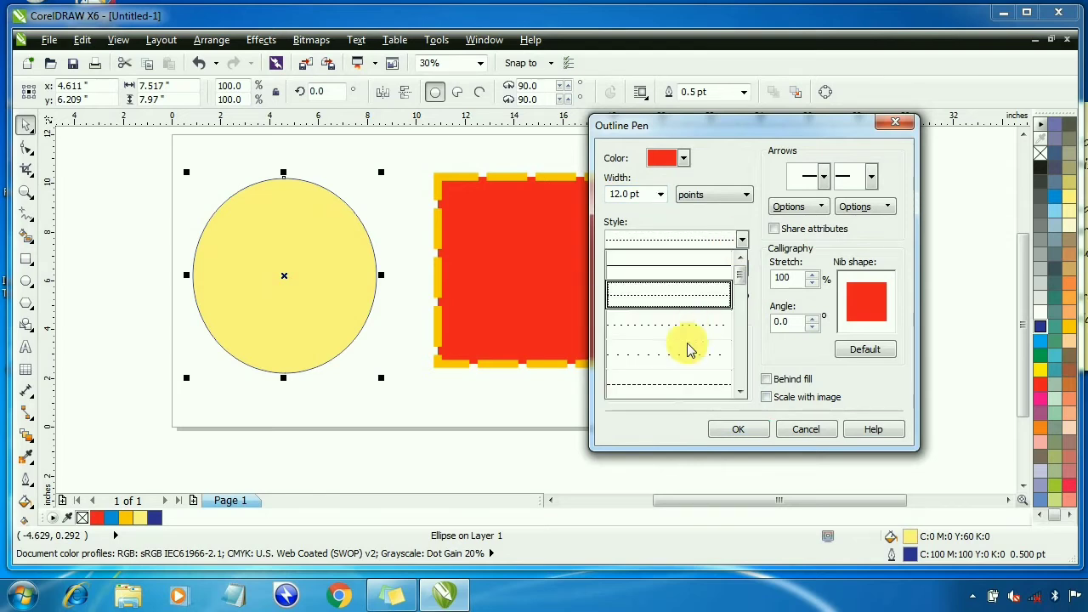
click(688, 357)
click(735, 430)
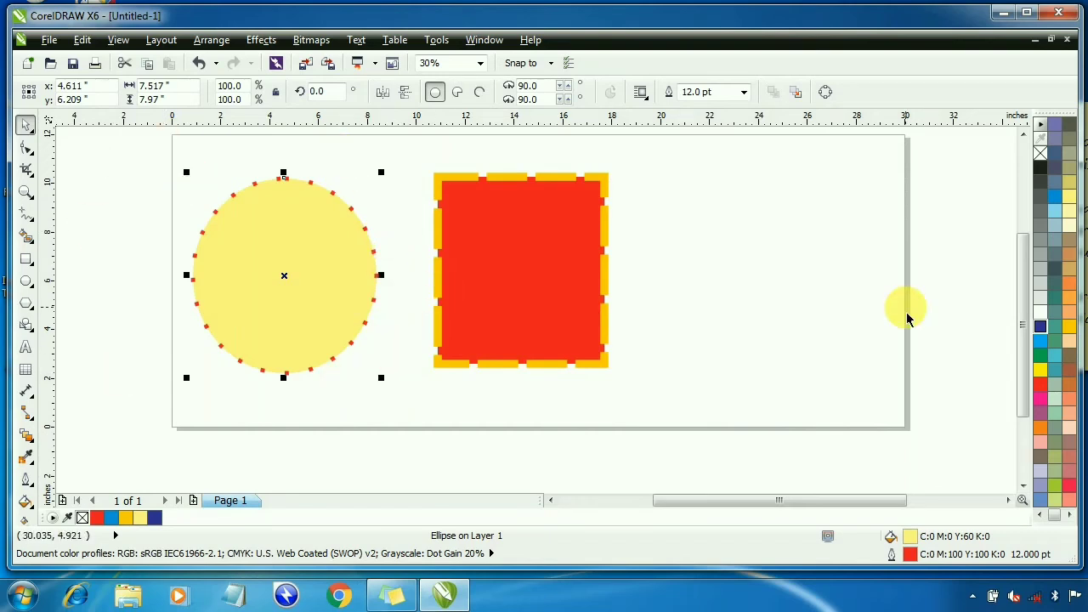
Scale the red rectangle proportionally from its corner, shrinking and enlarging it to about 7.57 in wide by 8.5 in high.
click(527, 259)
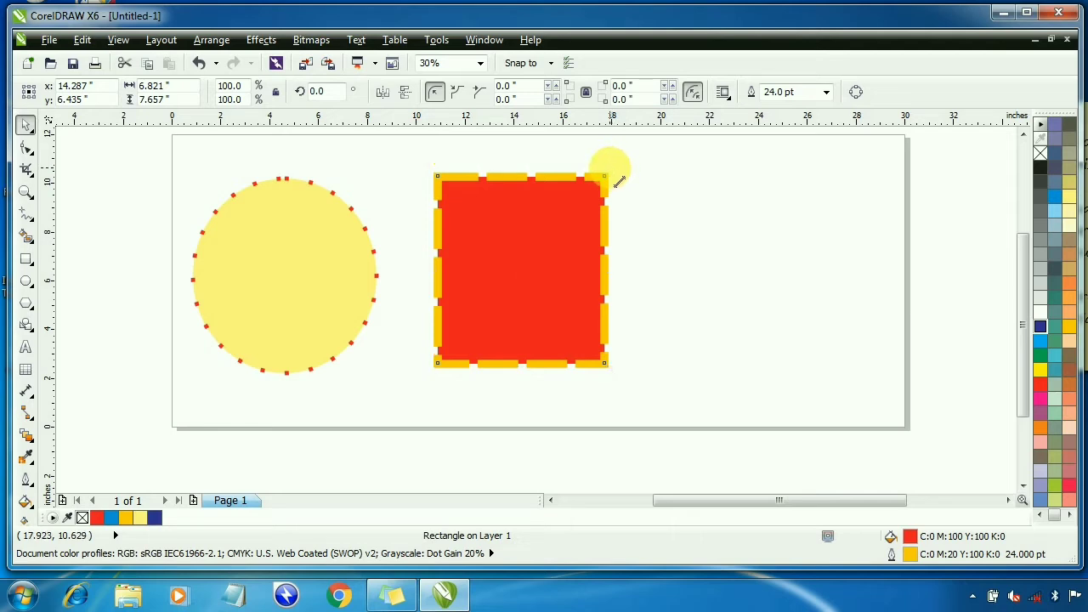
drag(625, 176, 578, 342)
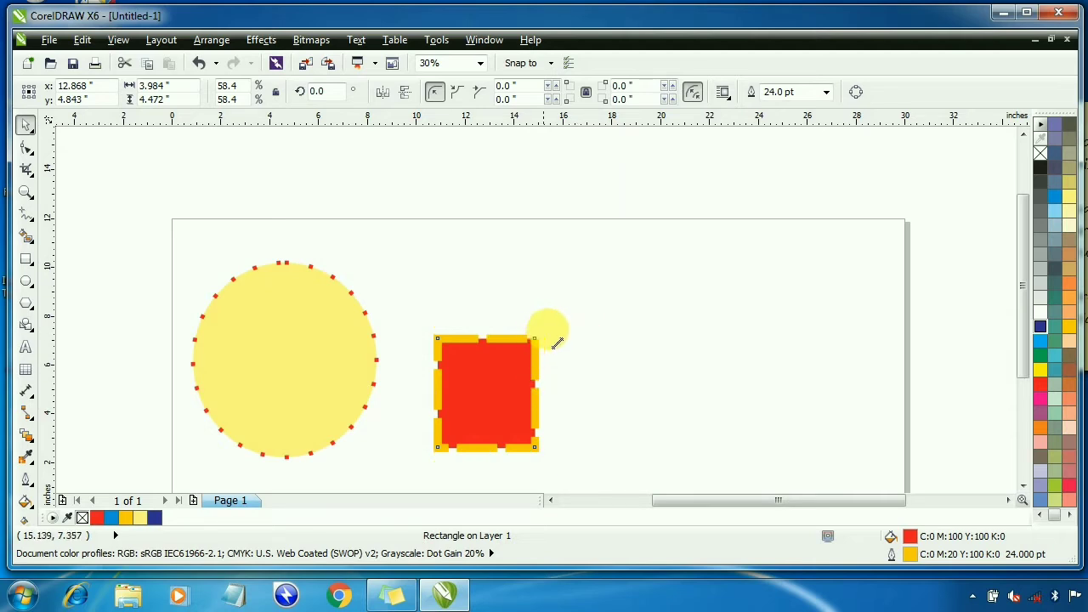
drag(556, 342, 685, 237)
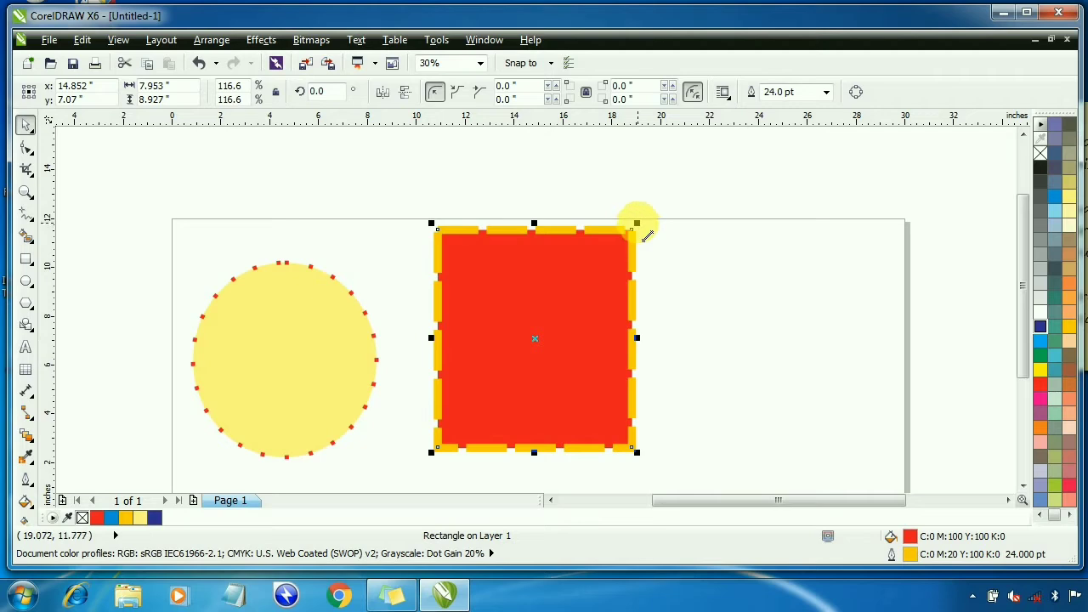
mouse_move(636, 224)
mouse_down()
mouse_move(578, 311)
mouse_move(578, 344)
mouse_move(631, 230)
mouse_up()
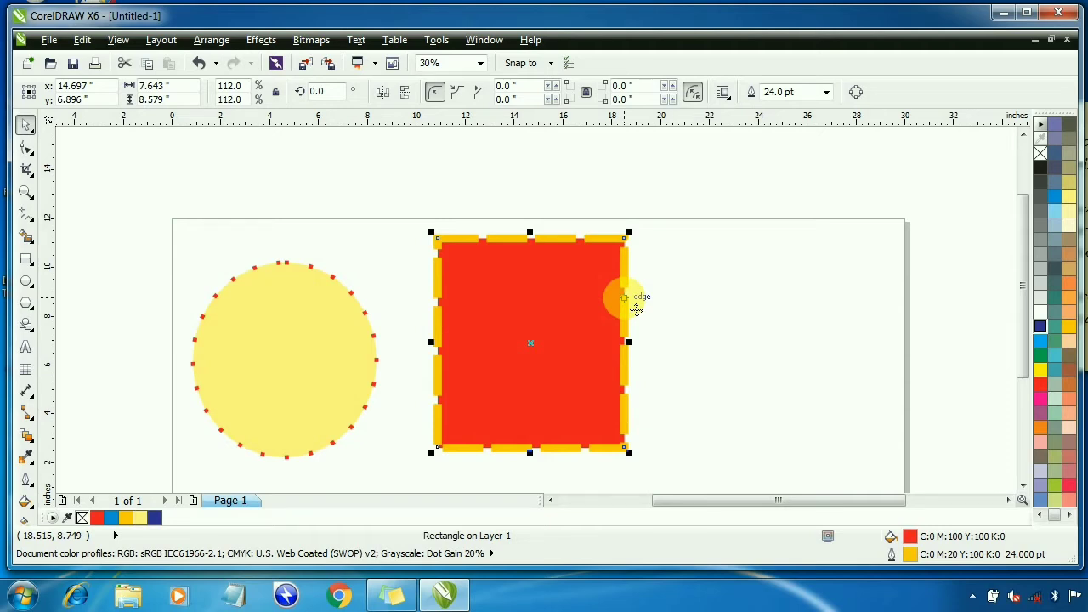
drag(629, 232, 626, 195)
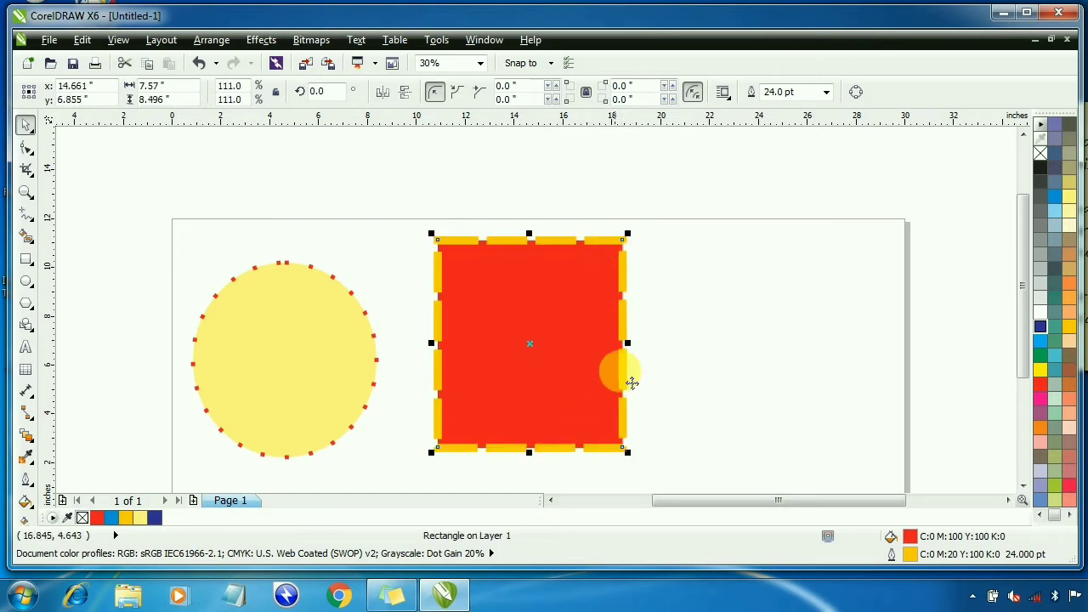
Try stretching the red rectangle horizontally to about 16.2 in wide, and undo the stretching.
drag(640, 355, 790, 321)
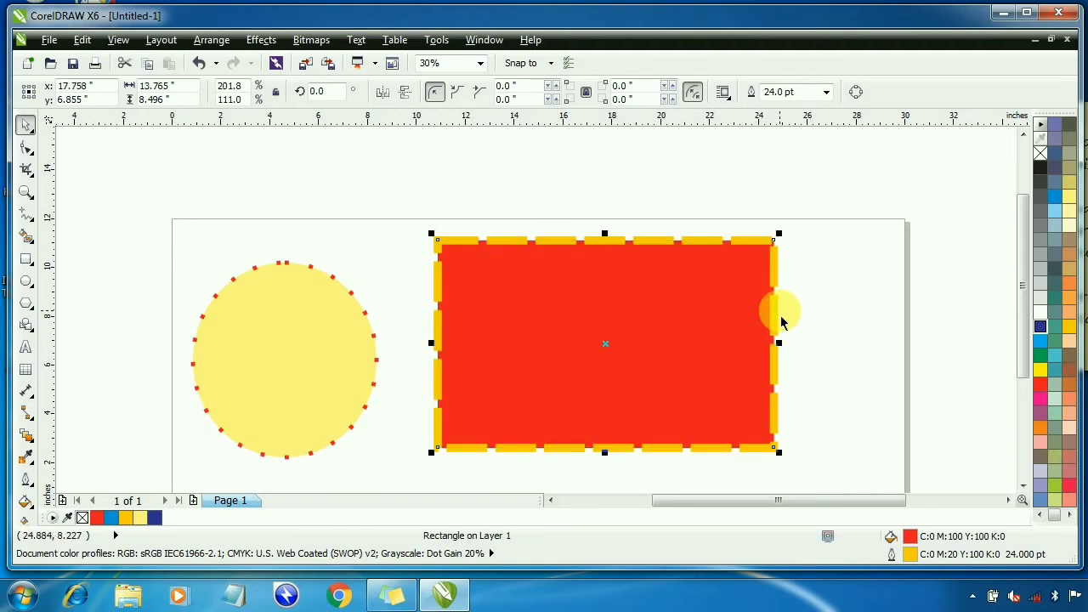
drag(795, 359, 842, 332)
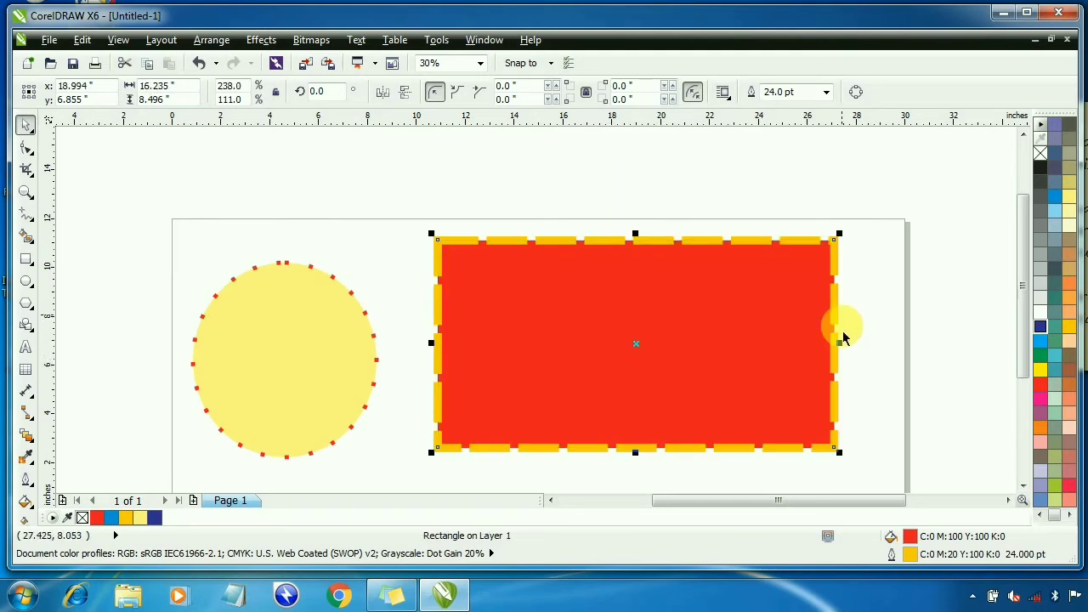
key(ctrl+z)
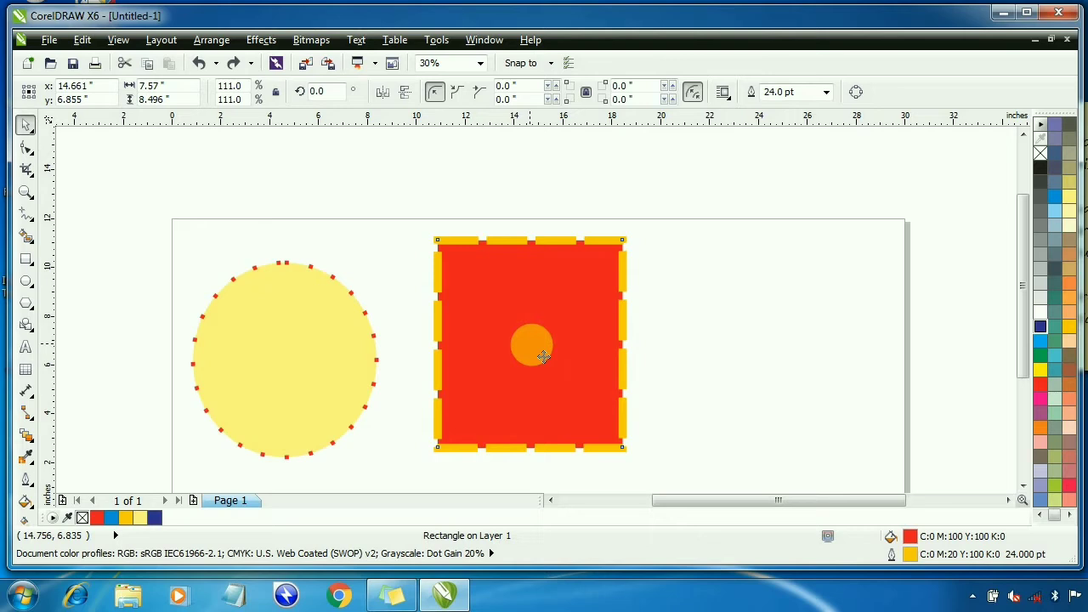
Move the red rectangle's center to about X 15.4, Y 5.3 in and the ellipse's center to about X 5.8, Y 6.6 in.
drag(542, 355, 560, 392)
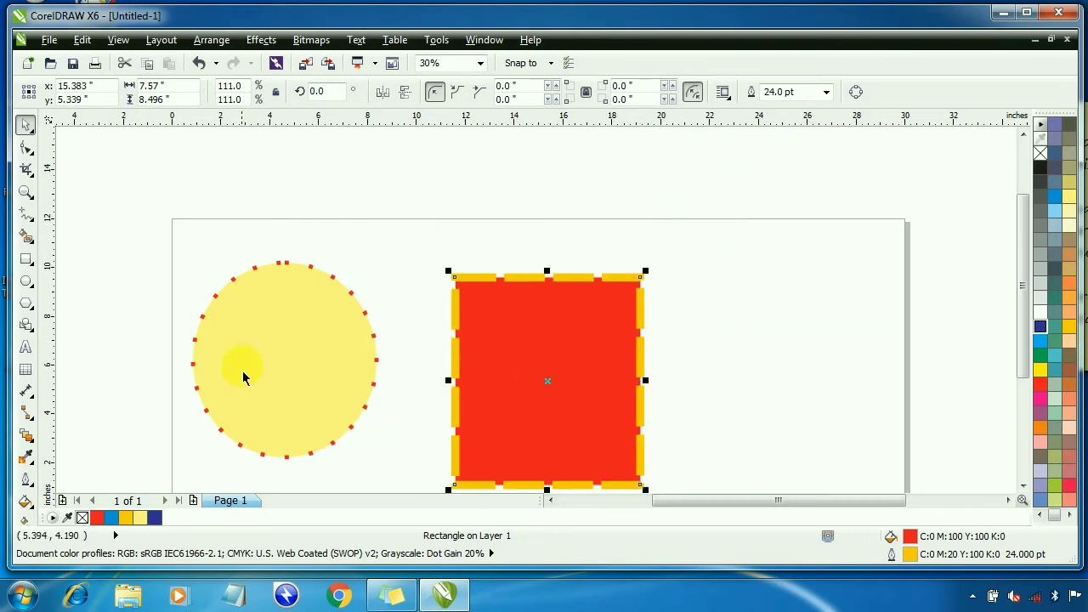
click(267, 364)
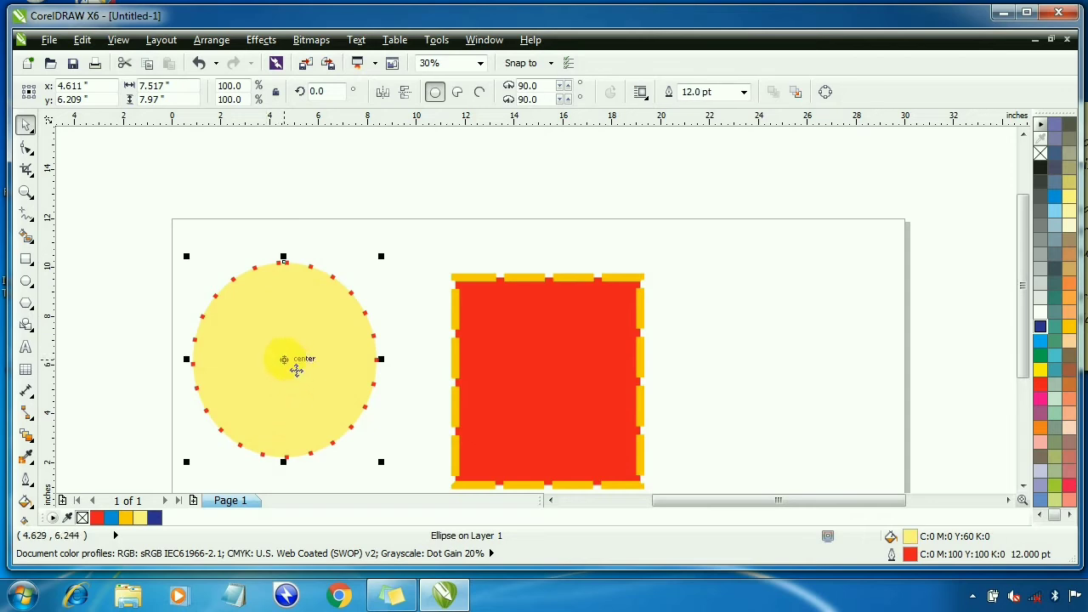
drag(295, 370, 337, 382)
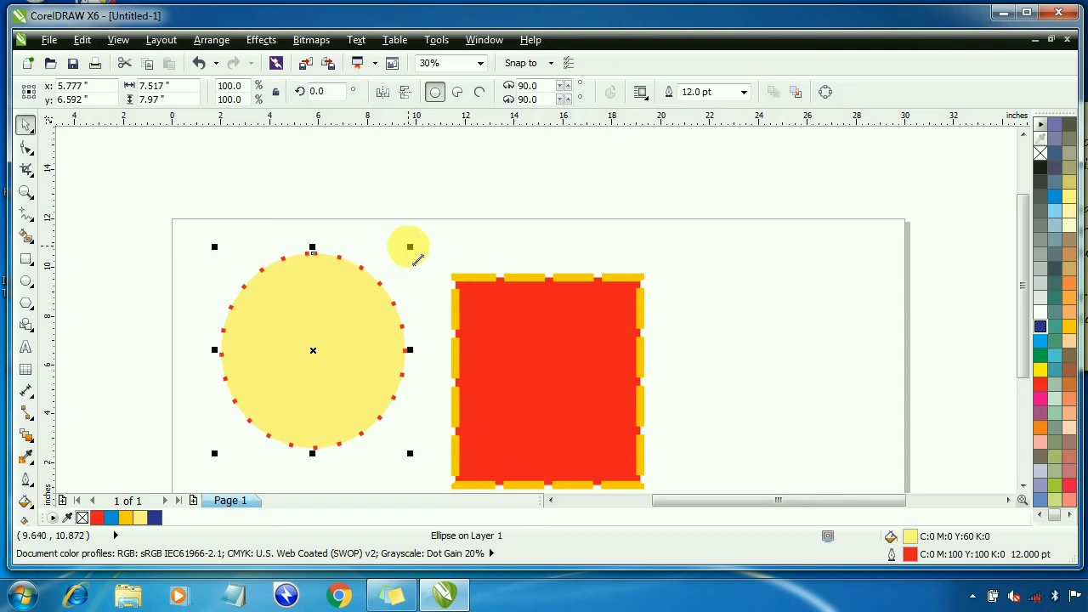
Stretch the ellipse taller and rescale it from its corner to about 5.7 in wide by 8.5 in high.
drag(418, 260, 539, 187)
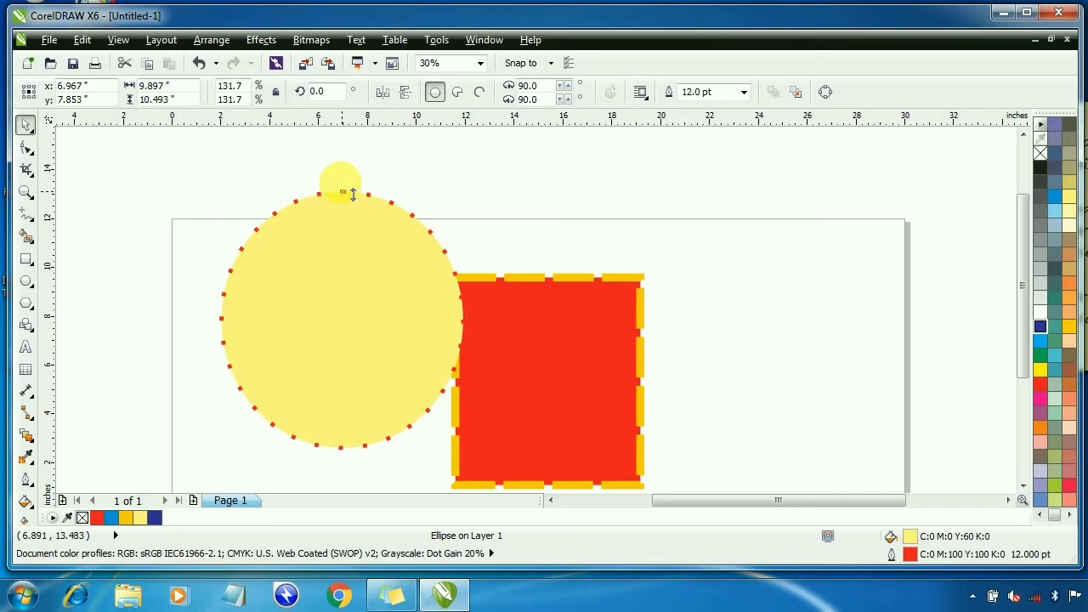
mouse_move(353, 193)
mouse_down()
mouse_move(343, 255)
mouse_move(351, 386)
mouse_move(364, 126)
mouse_move(359, 189)
mouse_up()
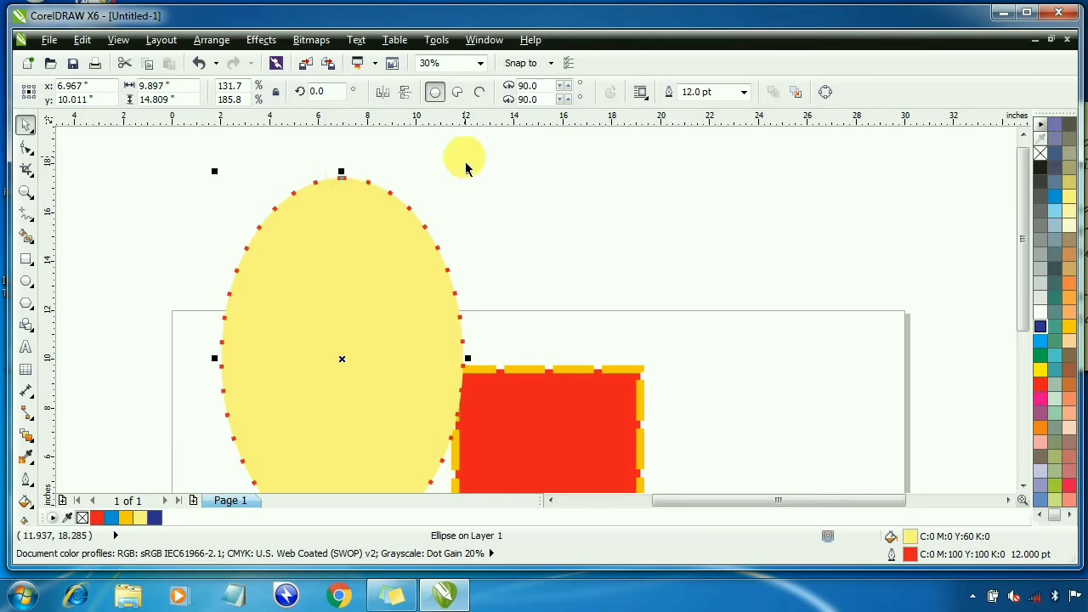
drag(467, 171, 310, 361)
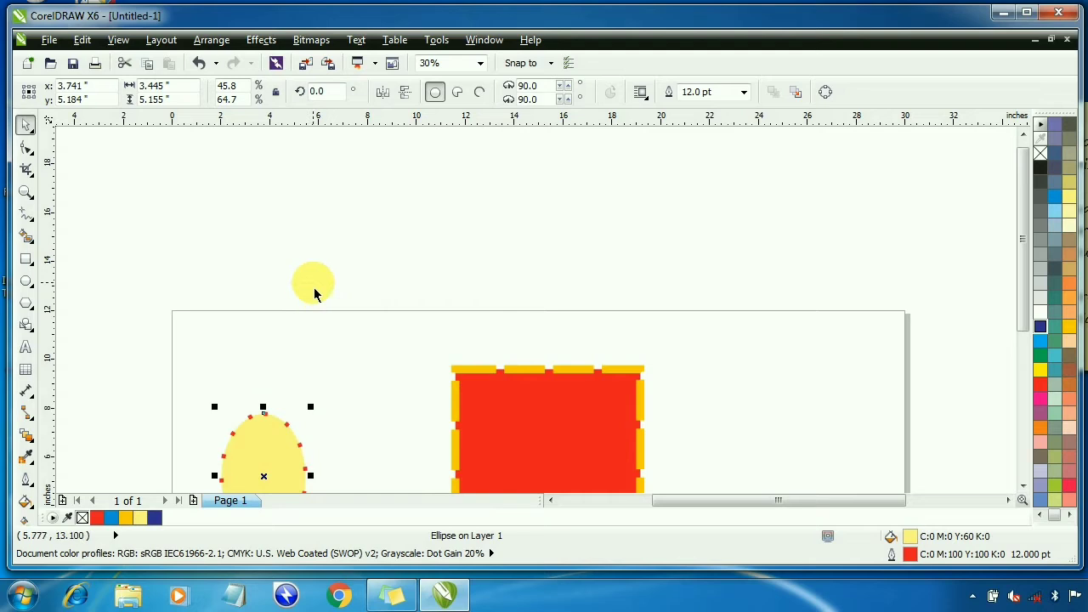
click(326, 324)
click(273, 450)
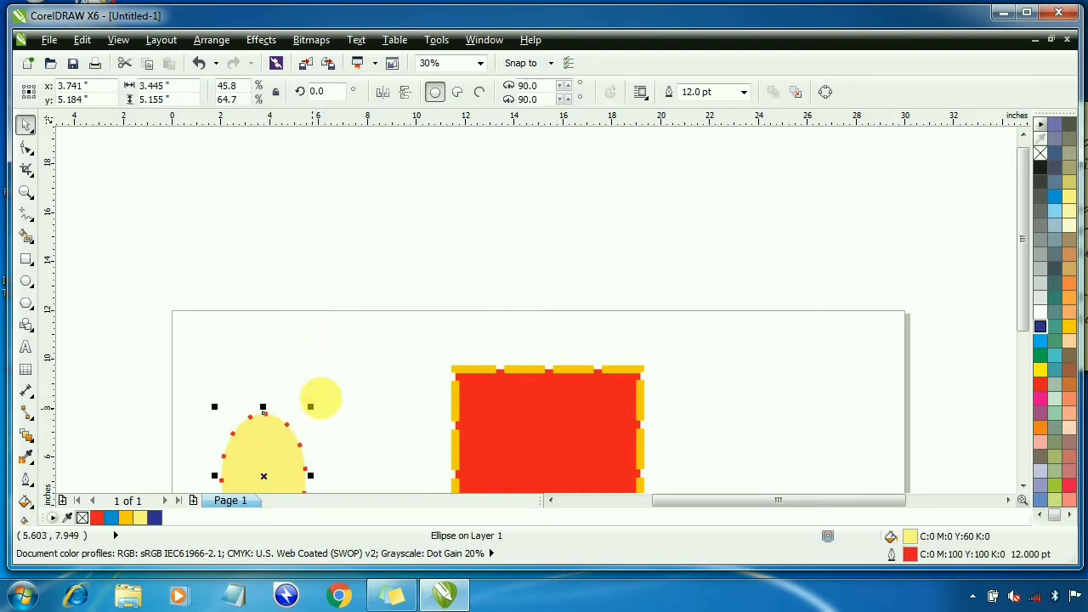
drag(307, 411, 457, 278)
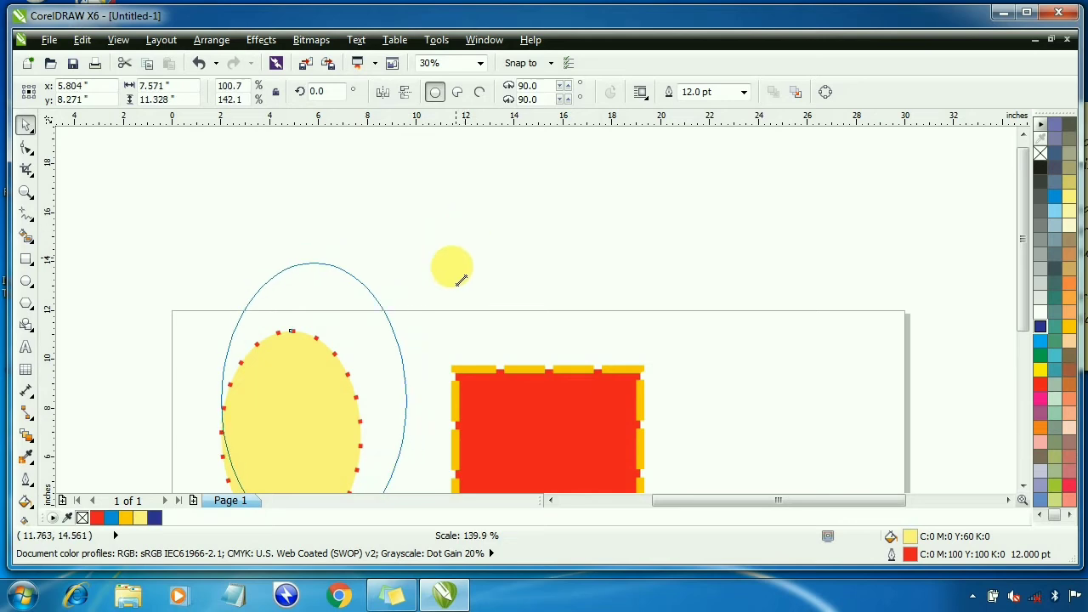
key(Escape)
scroll(874, 248, down, 3)
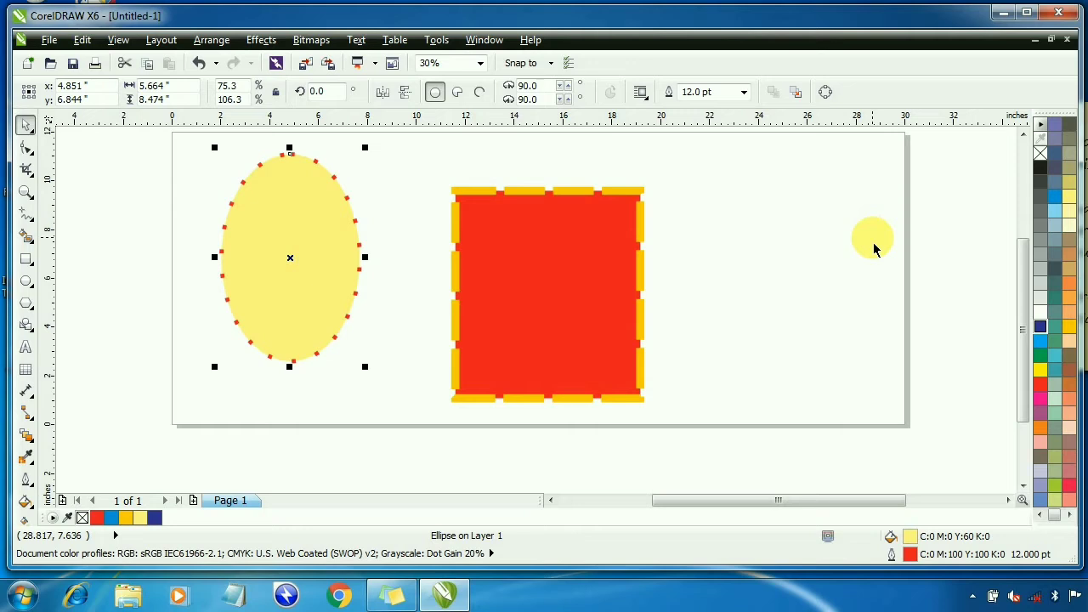
Add black Arial artistic text inside the red rectangle reading SS WORLD ZONE, YOUTUBE, CHANNEL and SUBSCRIBE on four lines, at about 47.5 pt.
click(25, 349)
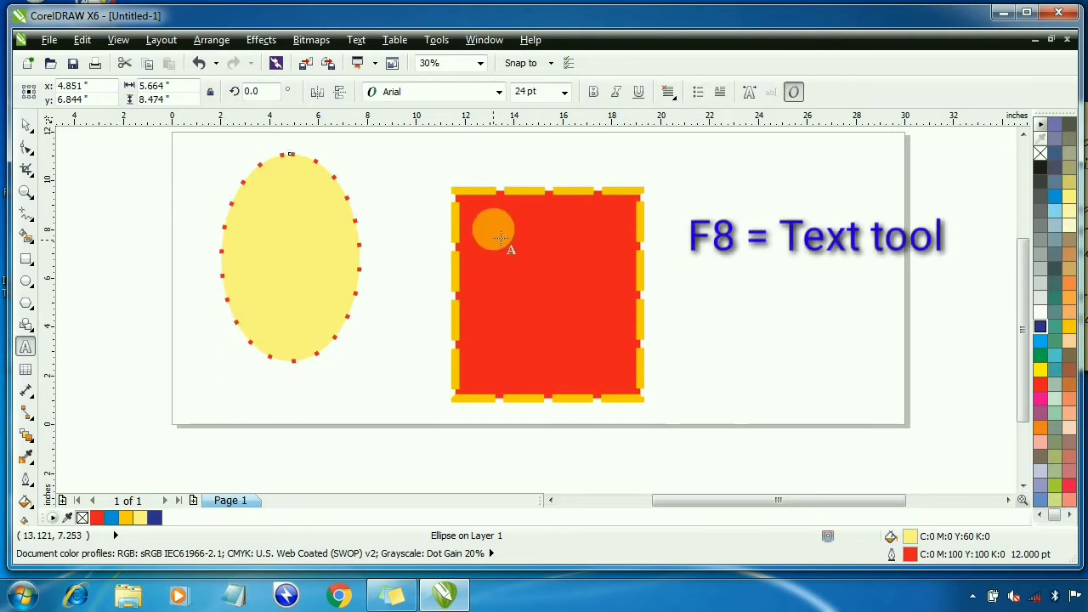
click(656, 225)
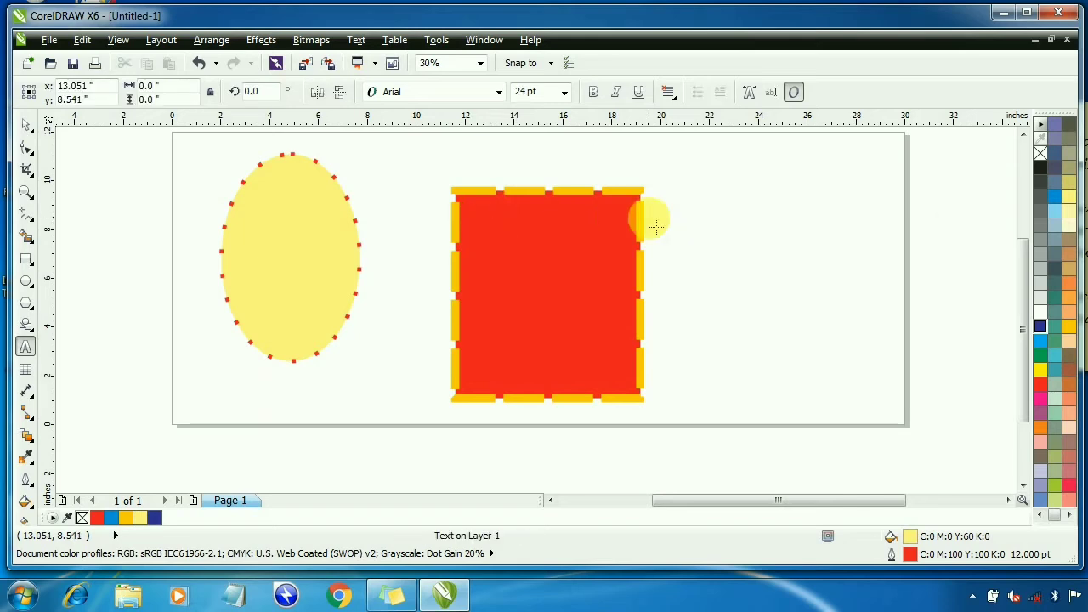
text(SS WORLD ZONE YOUTUBE CHANNEL)
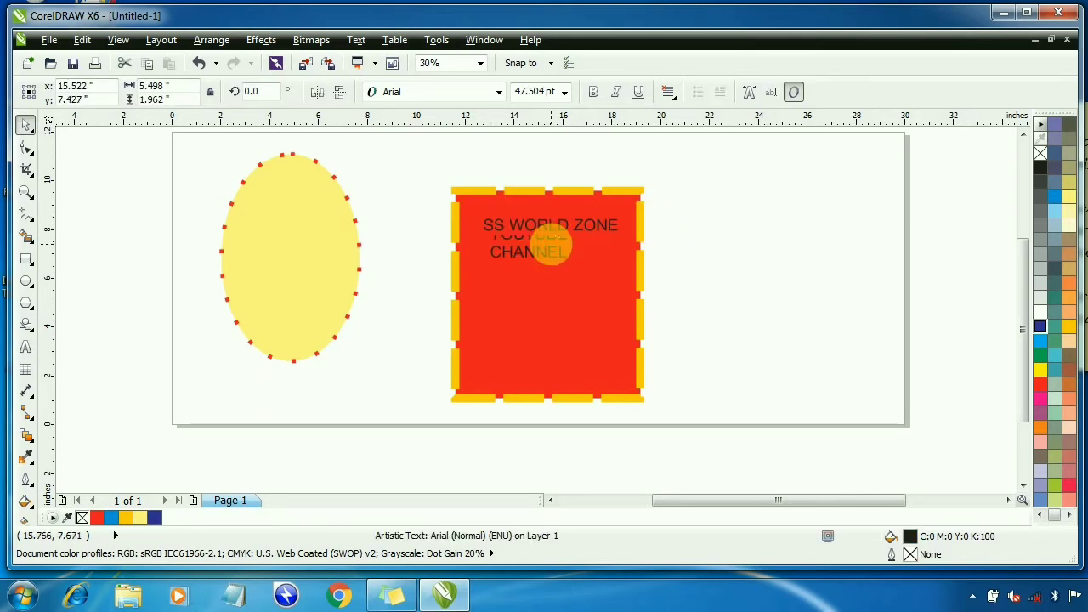
key(Escape)
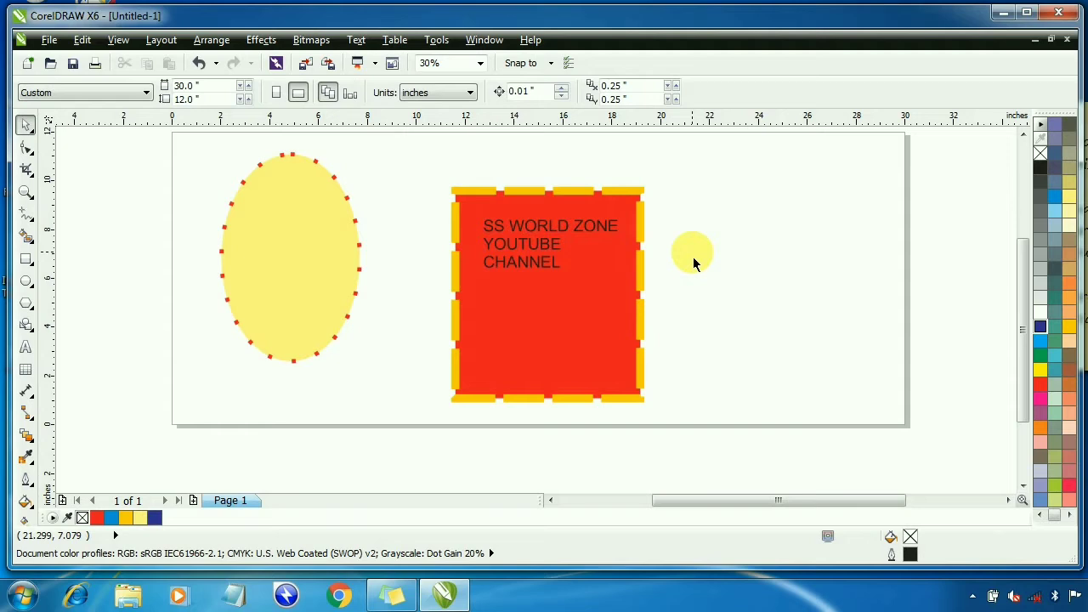
double_click(565, 265)
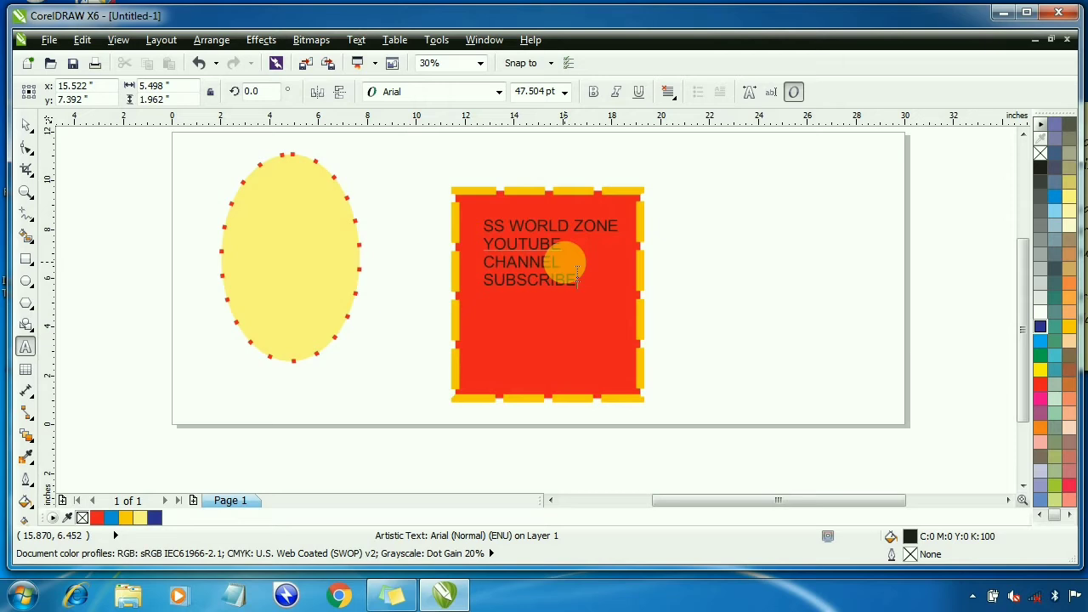
click(576, 274)
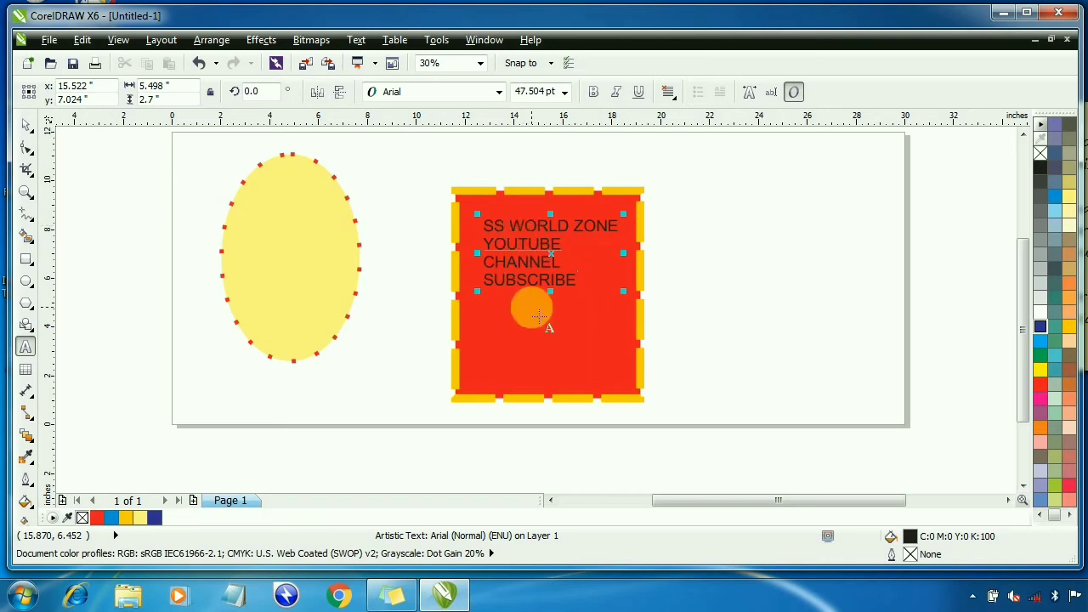
Use the Shape tool to increase the line spacing of the four-line text until it spreads down the red rectangle.
click(25, 148)
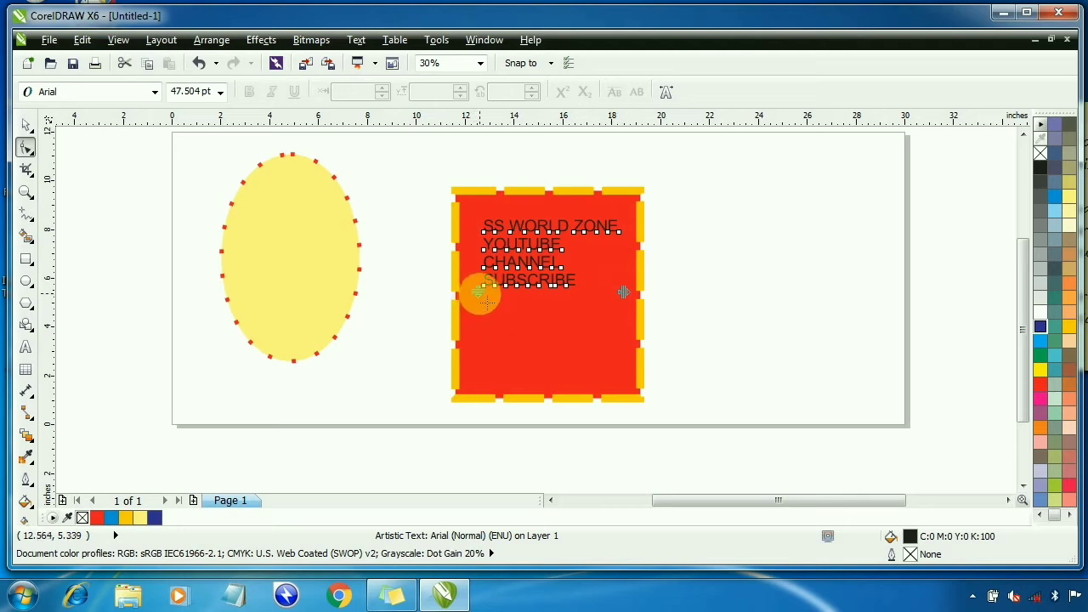
drag(480, 293, 501, 261)
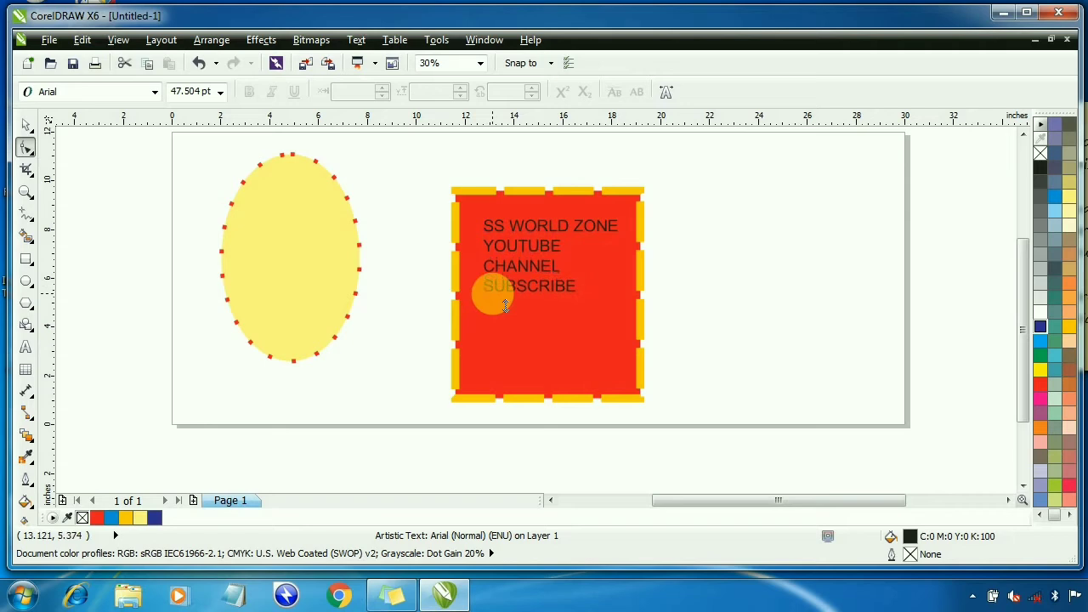
drag(508, 317, 506, 355)
Widen the letter spacing of the text well beyond the rectangle, and tighten it until the lines fit inside.
click(544, 225)
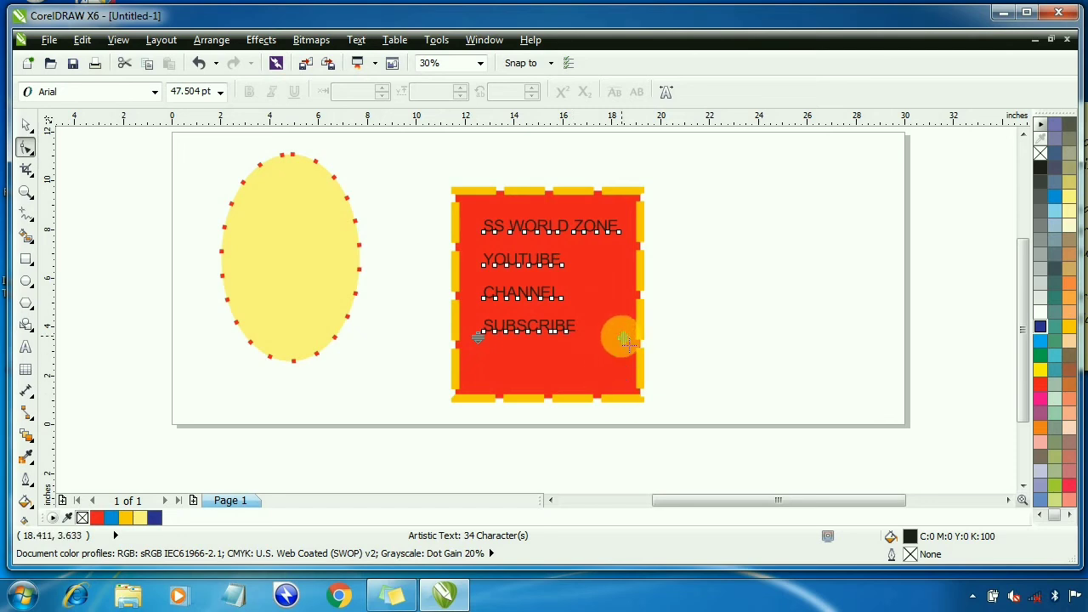
drag(625, 340, 873, 342)
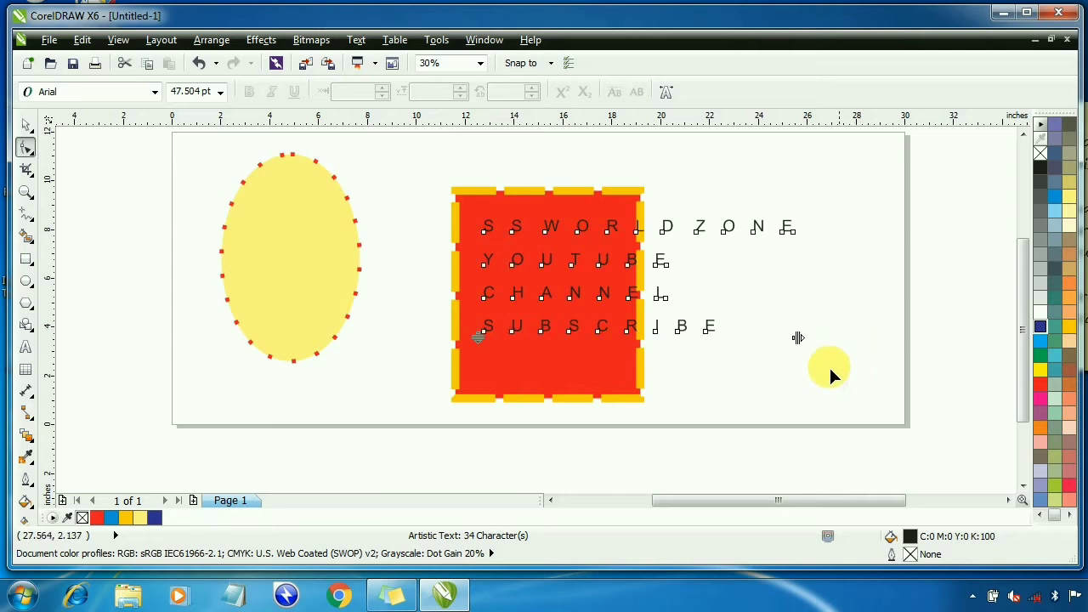
drag(799, 339, 554, 343)
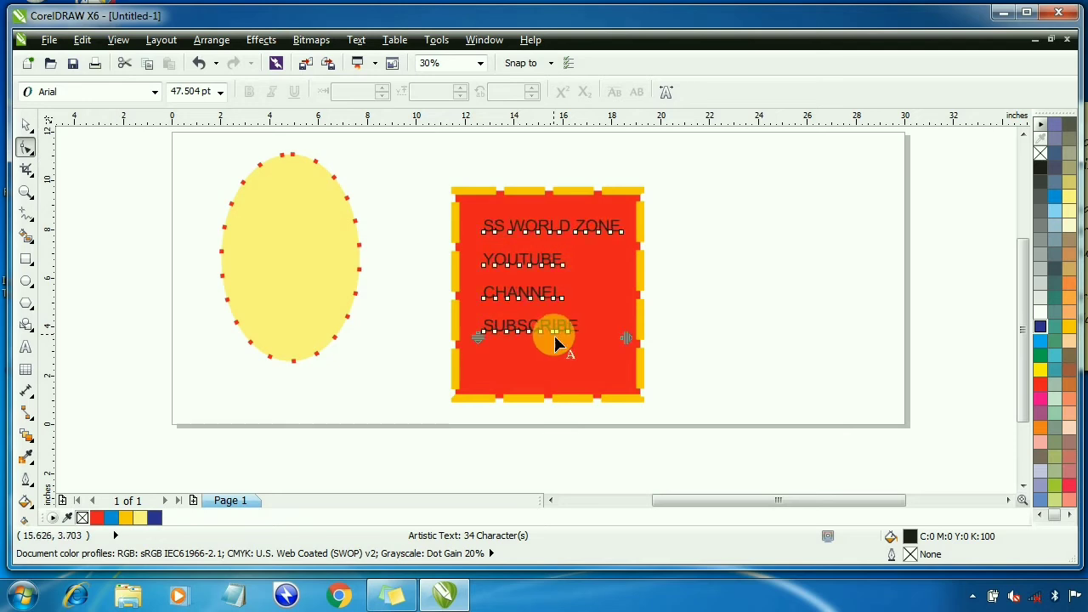
Undo the last letter spacing change, try widening the word and letter spacing well beyond the red rectangle, and undo that widening.
key(ctrl+z)
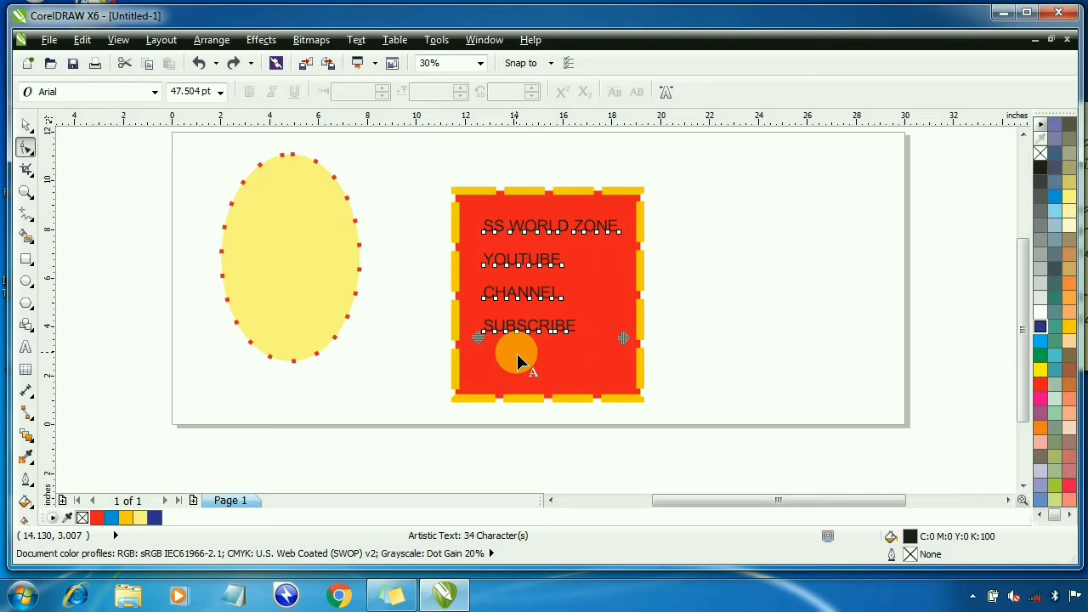
drag(623, 338, 860, 358)
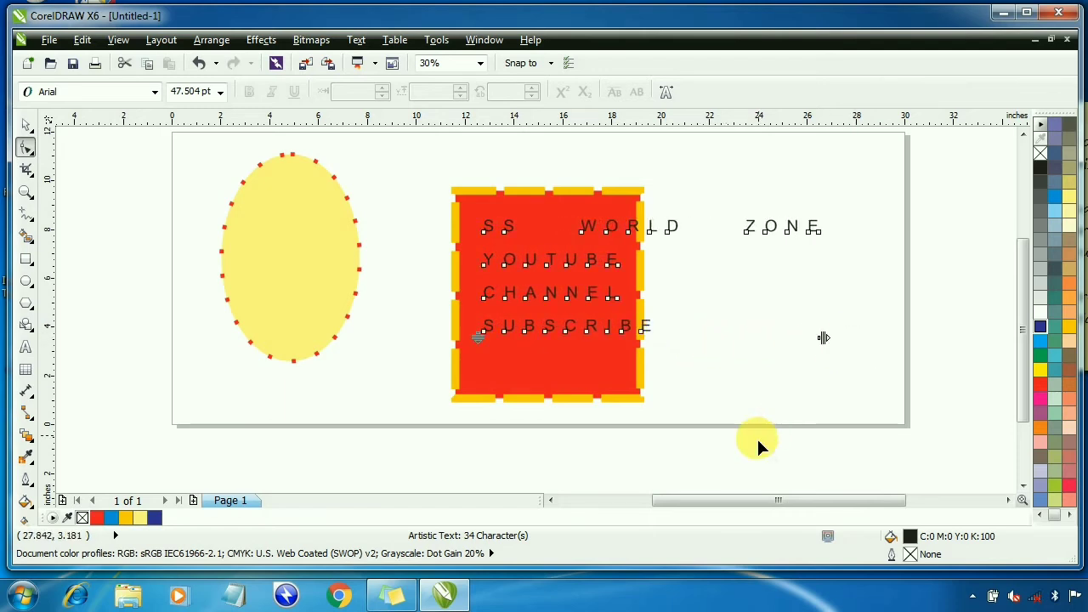
key(ctrl+z)
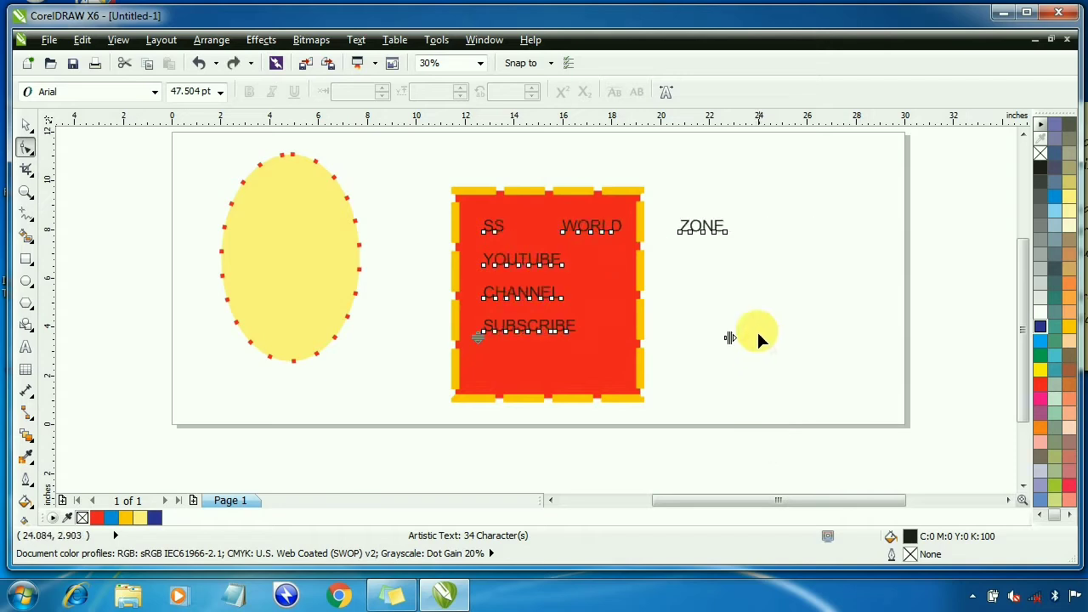
drag(768, 353, 857, 346)
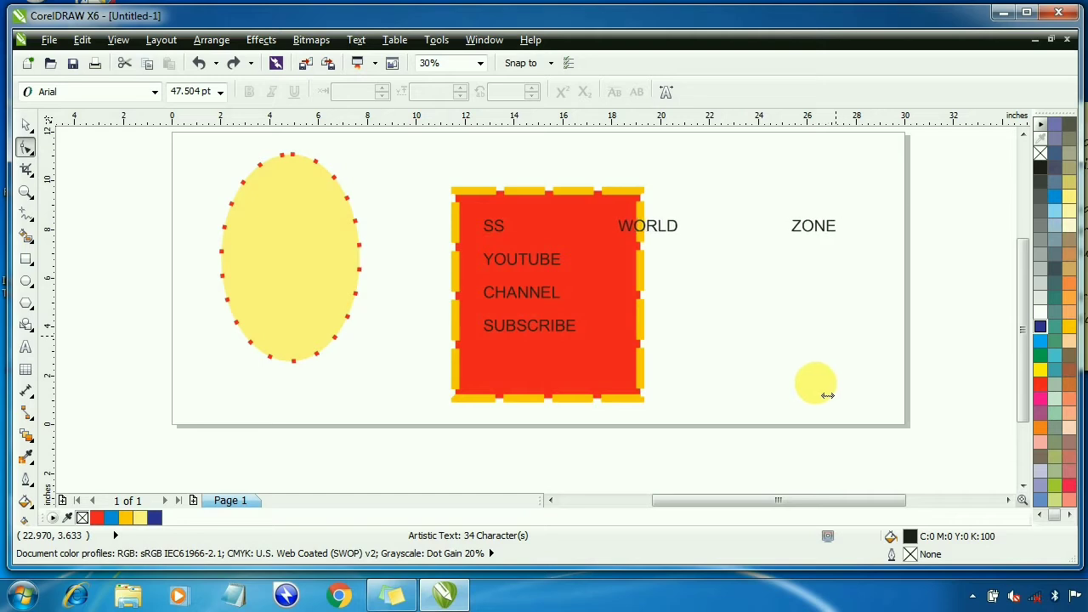
key(ctrl+z)
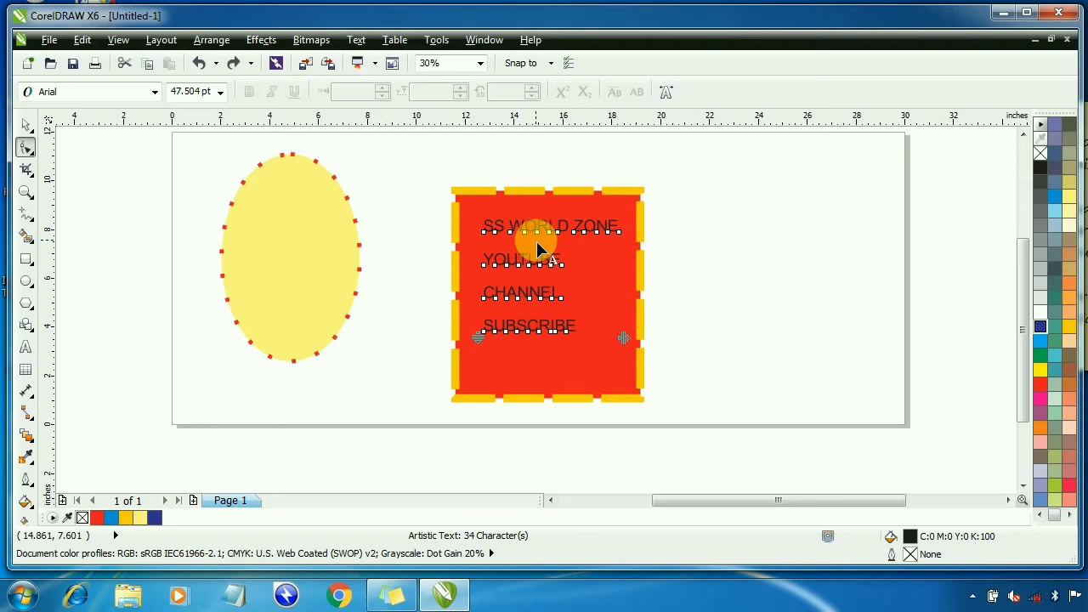
Select the word WORLD in the first line of the text inside the red rectangle with the Text tool.
click(25, 350)
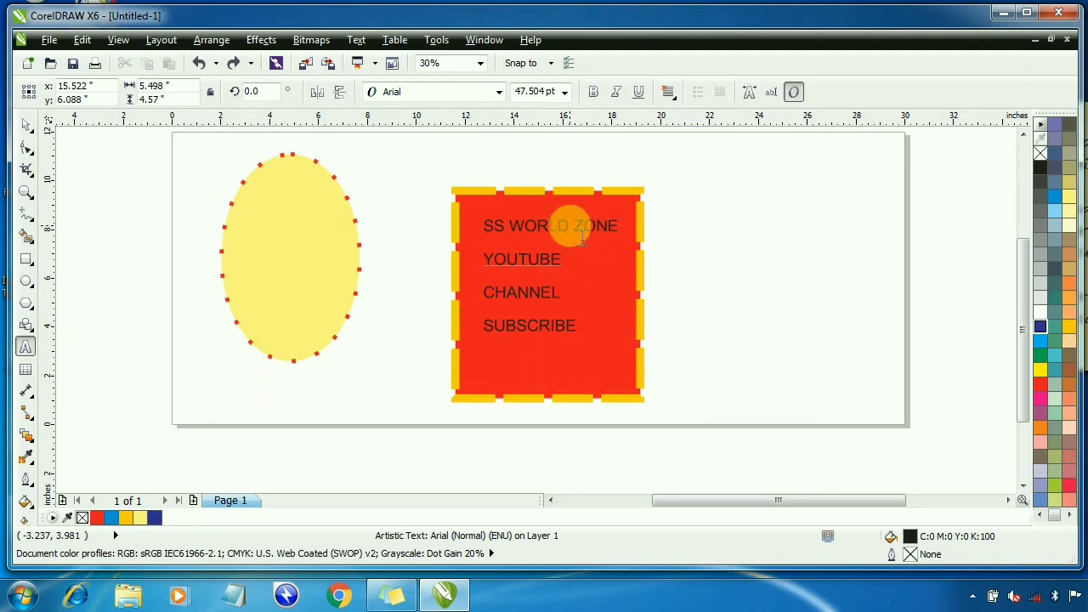
drag(569, 241, 524, 238)
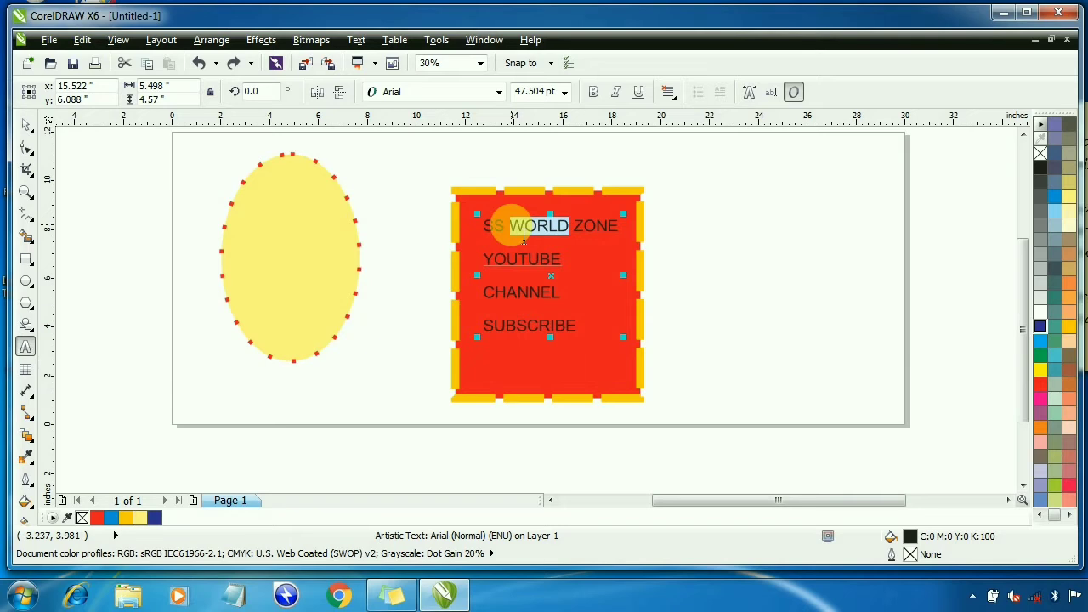
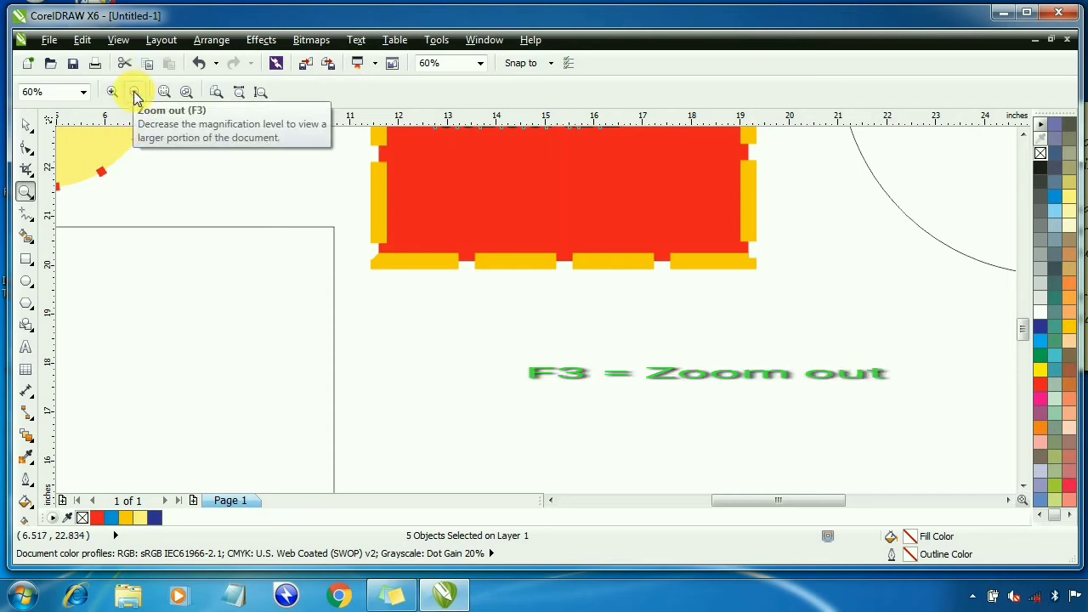
Zoom the drawing out and in repeatedly between 7% and 30% to compare the magnification levels.
click(134, 91)
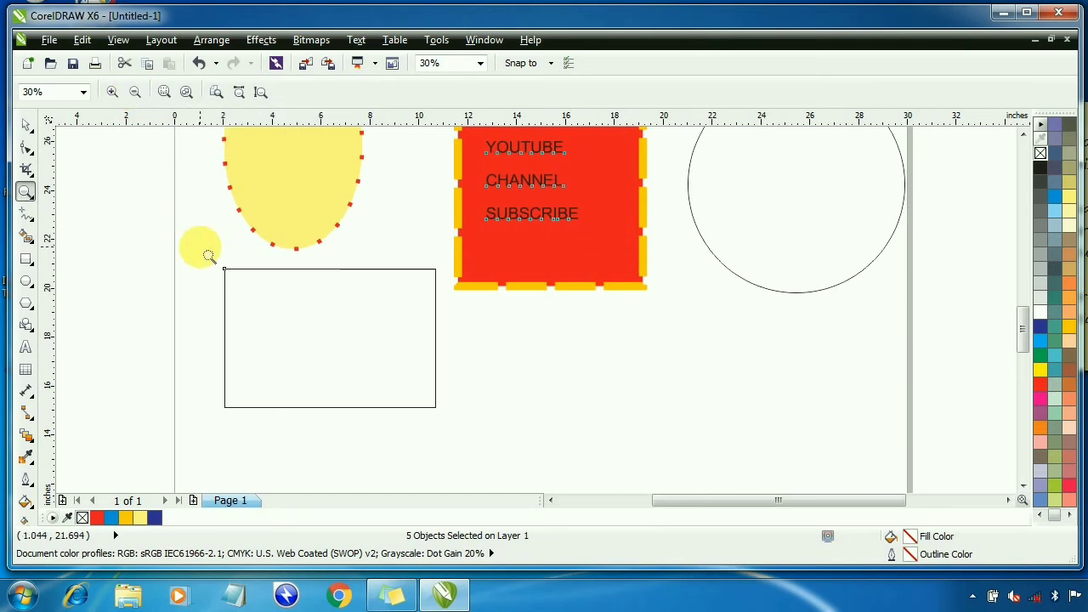
click(136, 94)
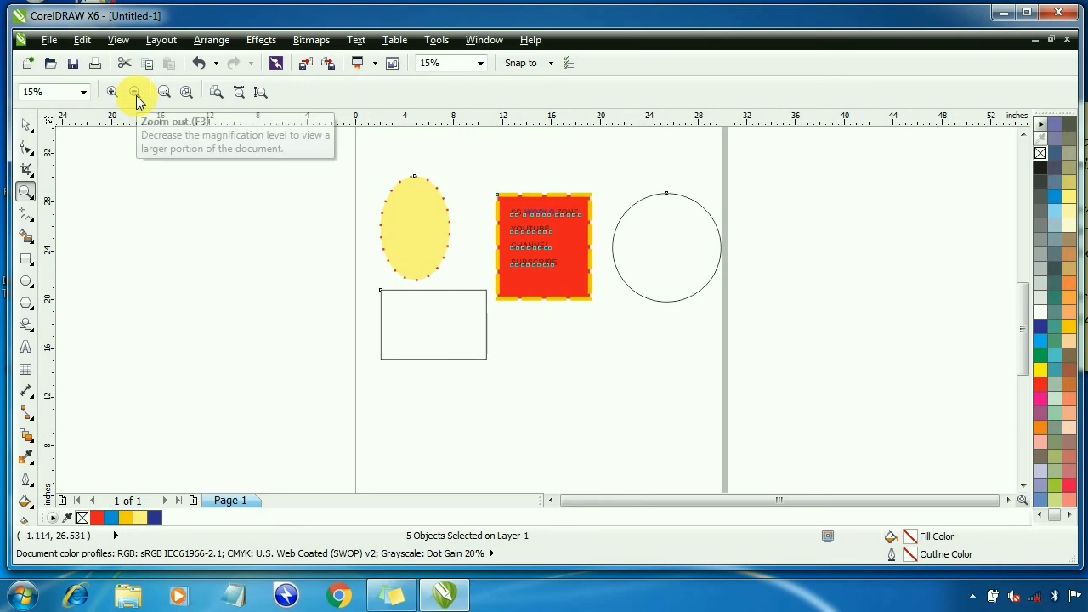
click(136, 94)
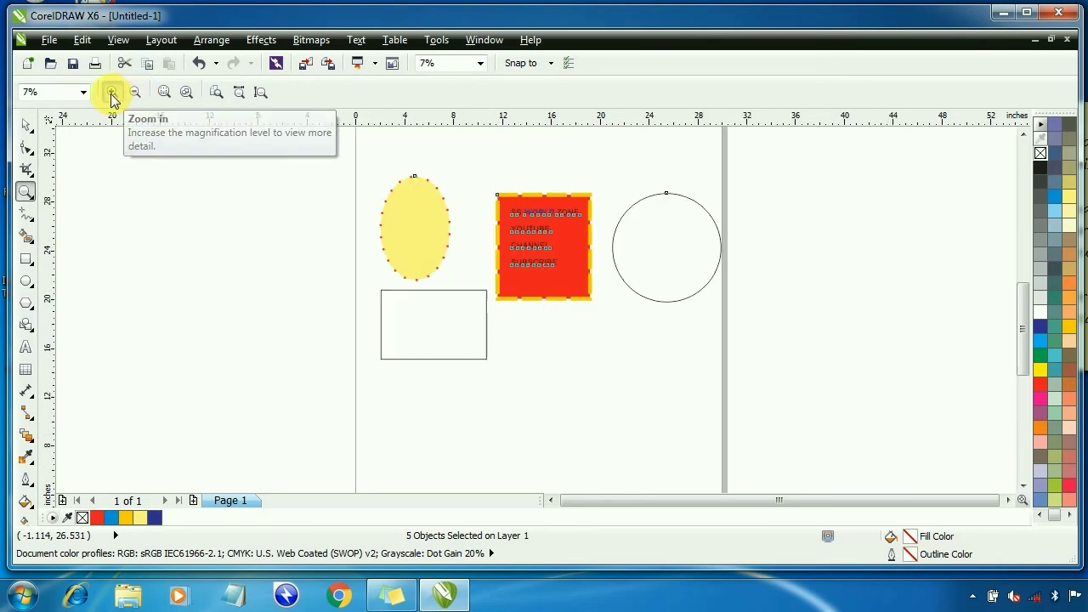
click(112, 94)
click(112, 94)
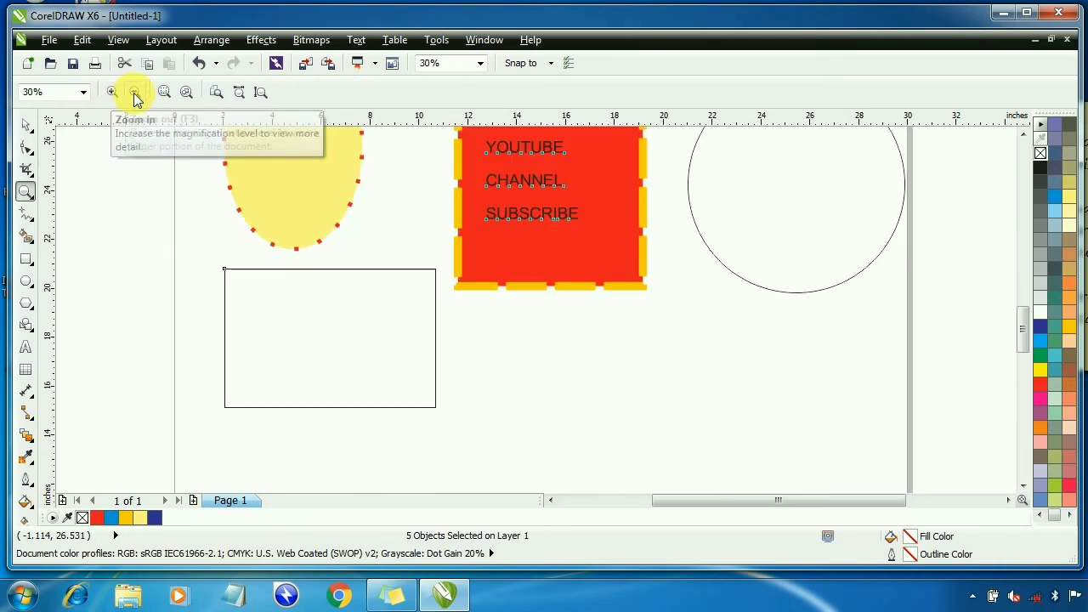
click(135, 93)
click(112, 95)
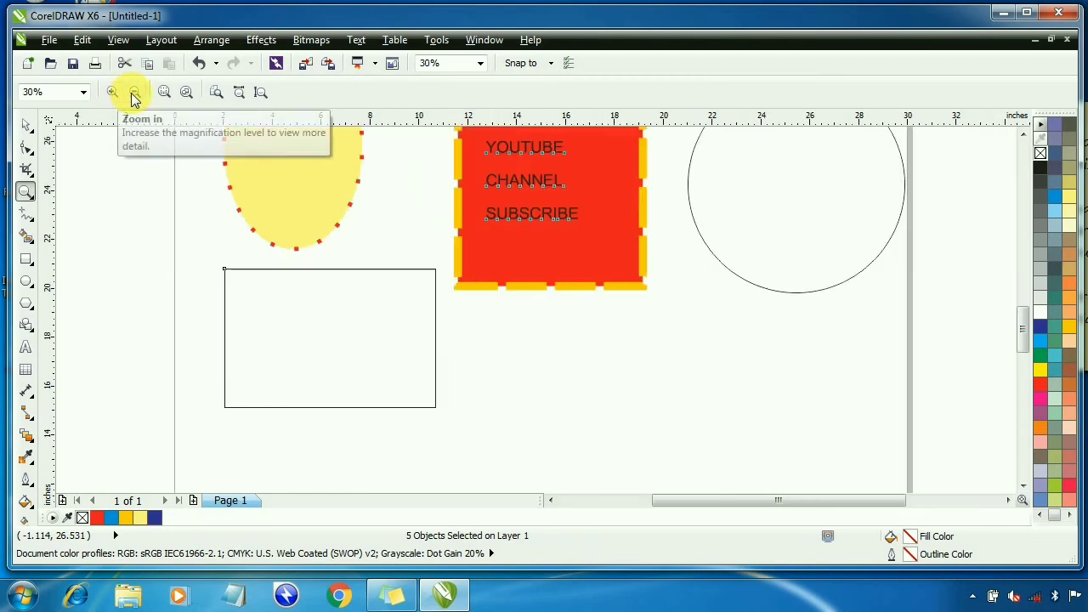
click(133, 95)
click(112, 92)
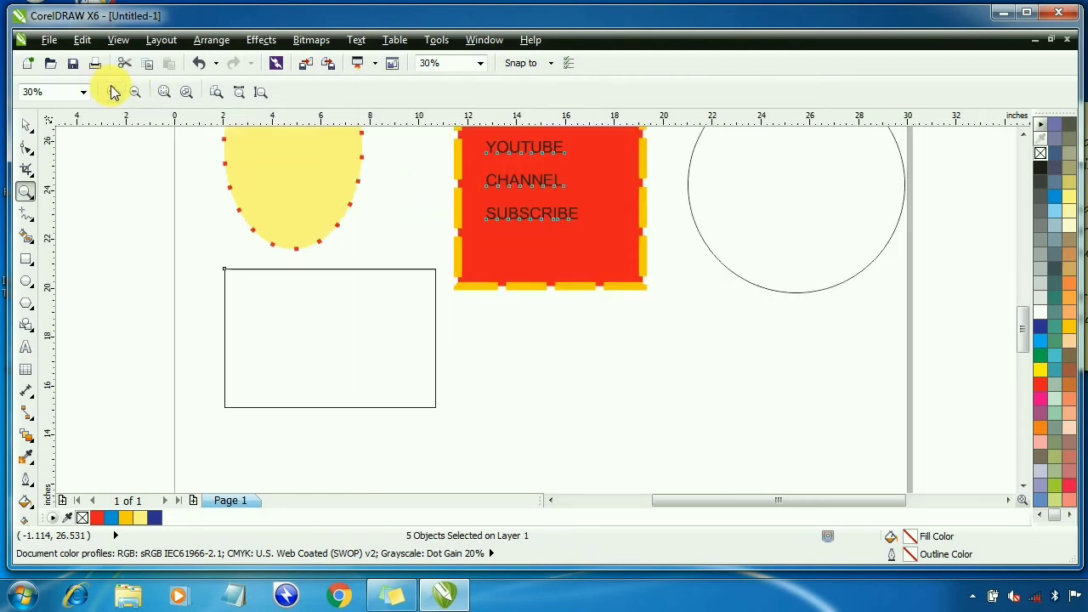
click(138, 102)
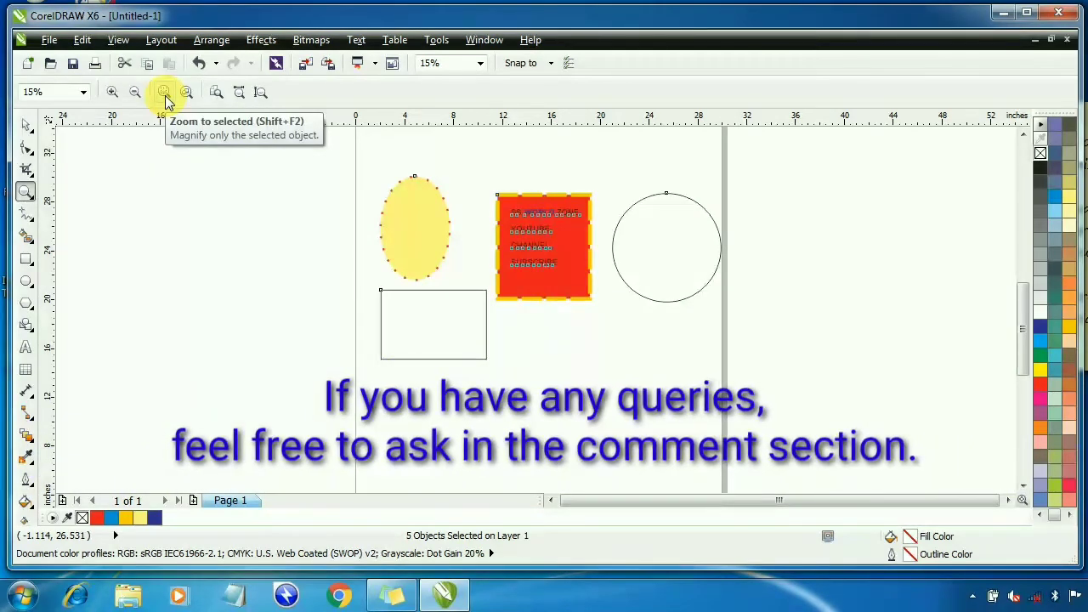
Fit the view to the selected objects, and fit it to all objects, including those outside the page.
click(167, 100)
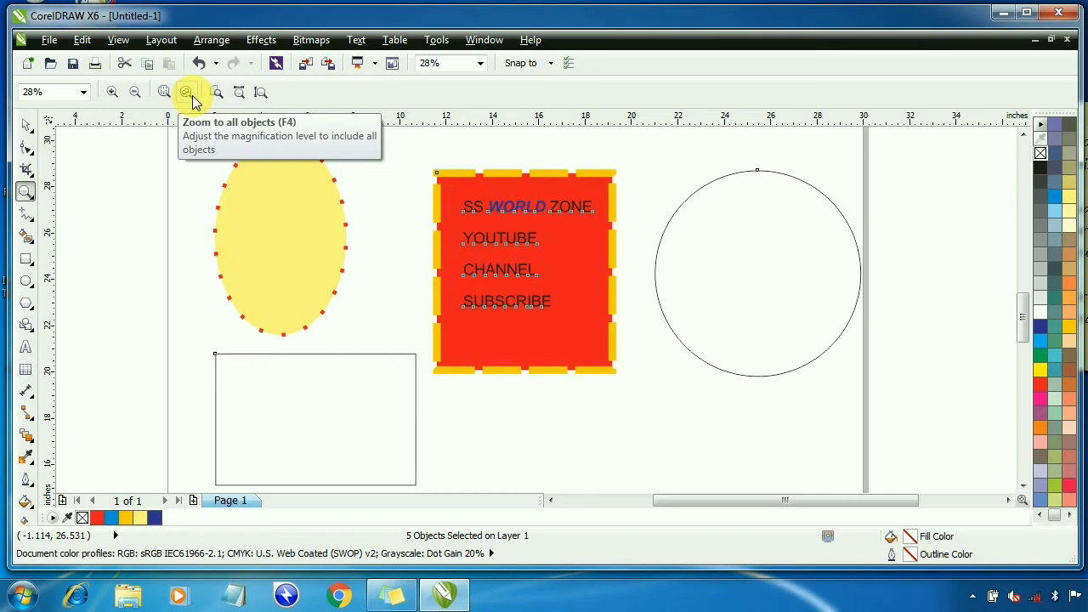
click(1022, 134)
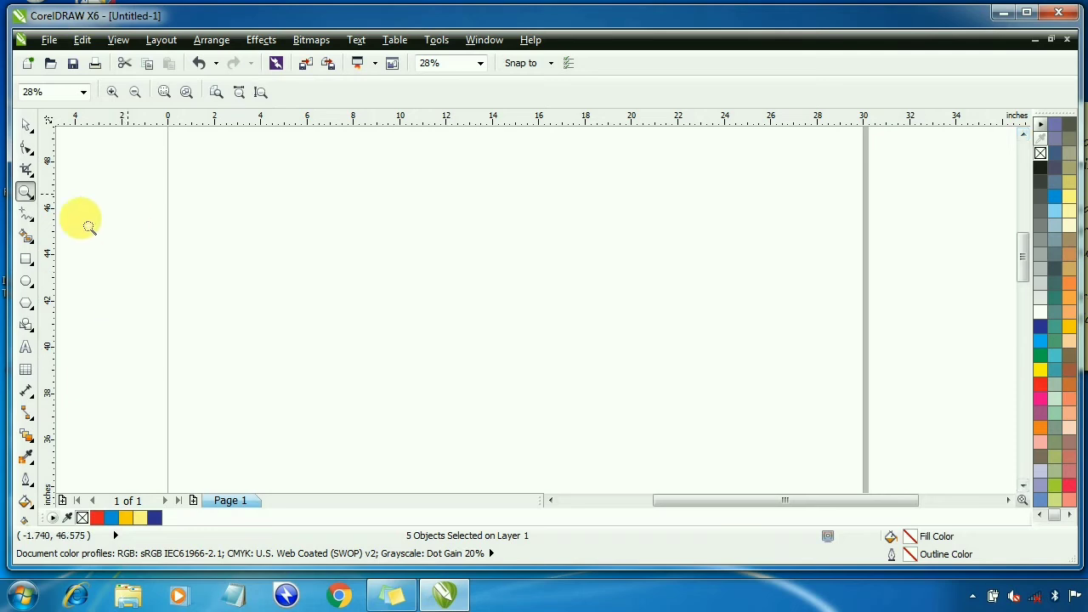
key(F4)
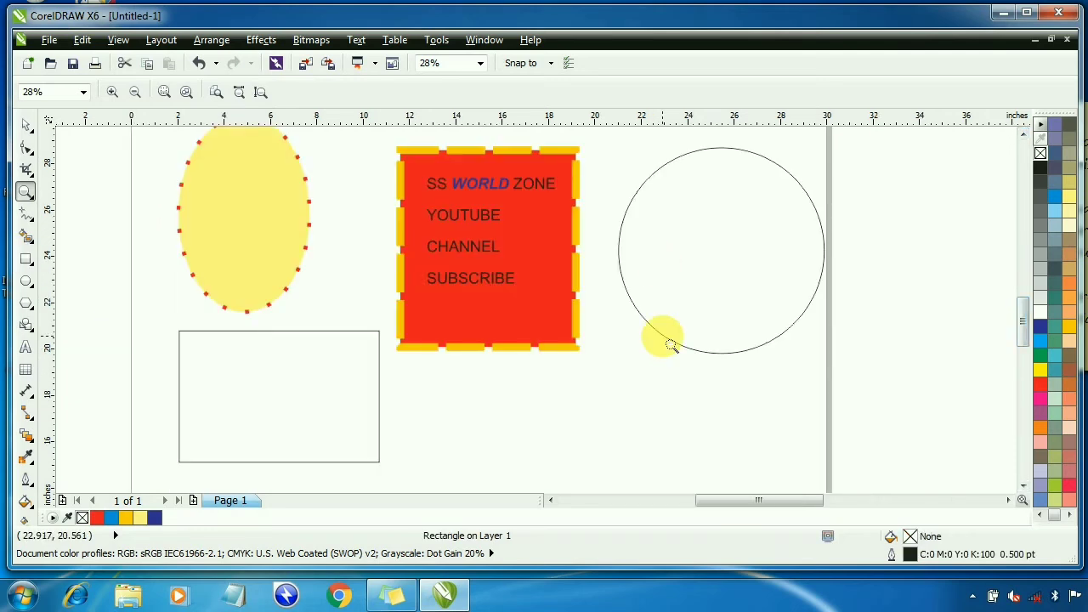
click(186, 93)
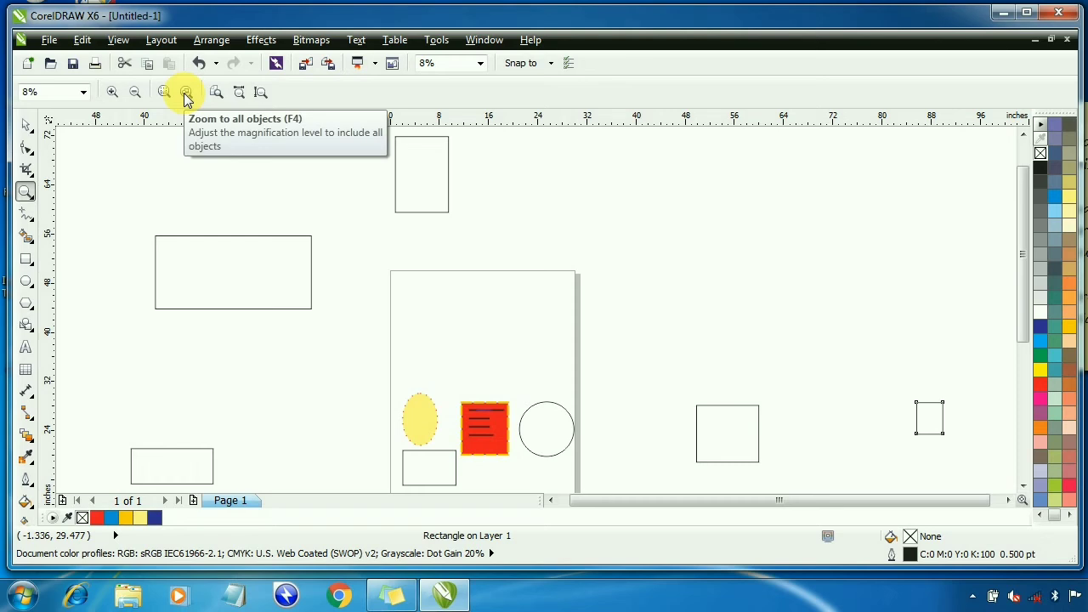
Fit the view to the whole page, to the page width and to the page height.
click(216, 92)
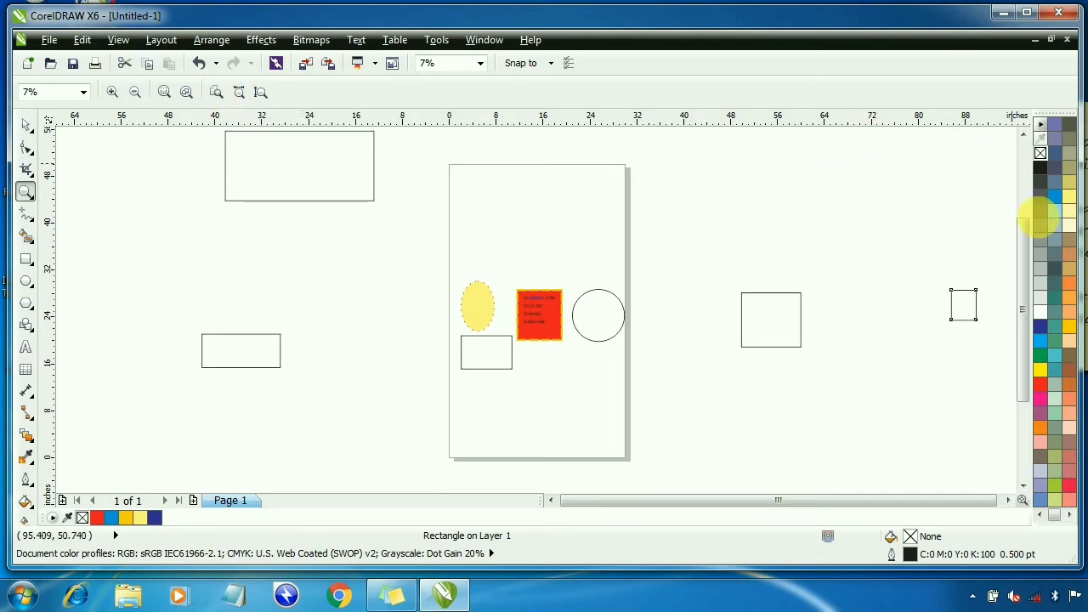
drag(1023, 247, 1022, 165)
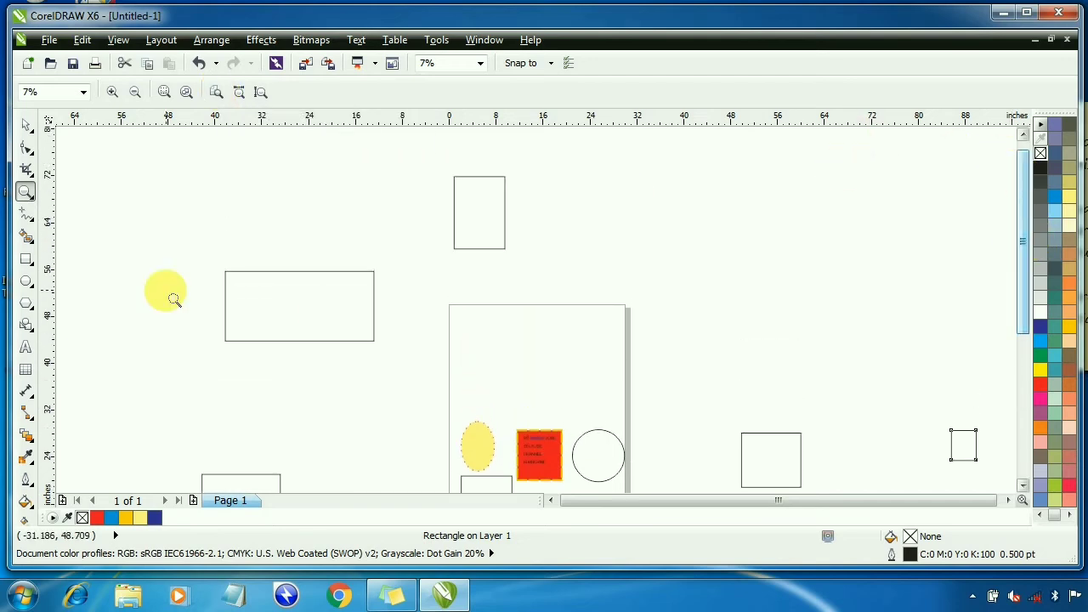
click(218, 93)
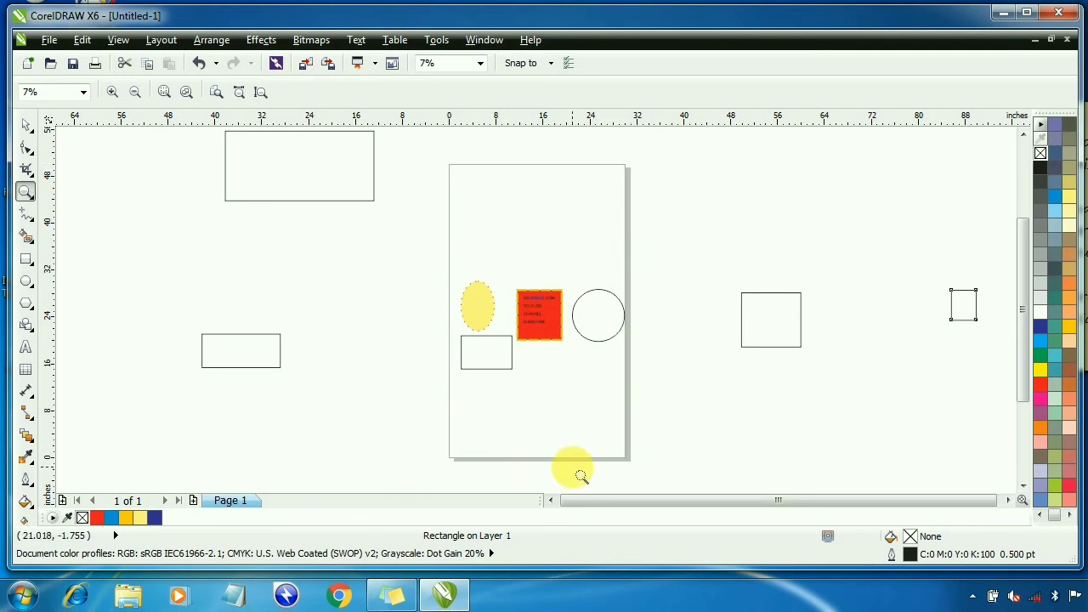
click(241, 94)
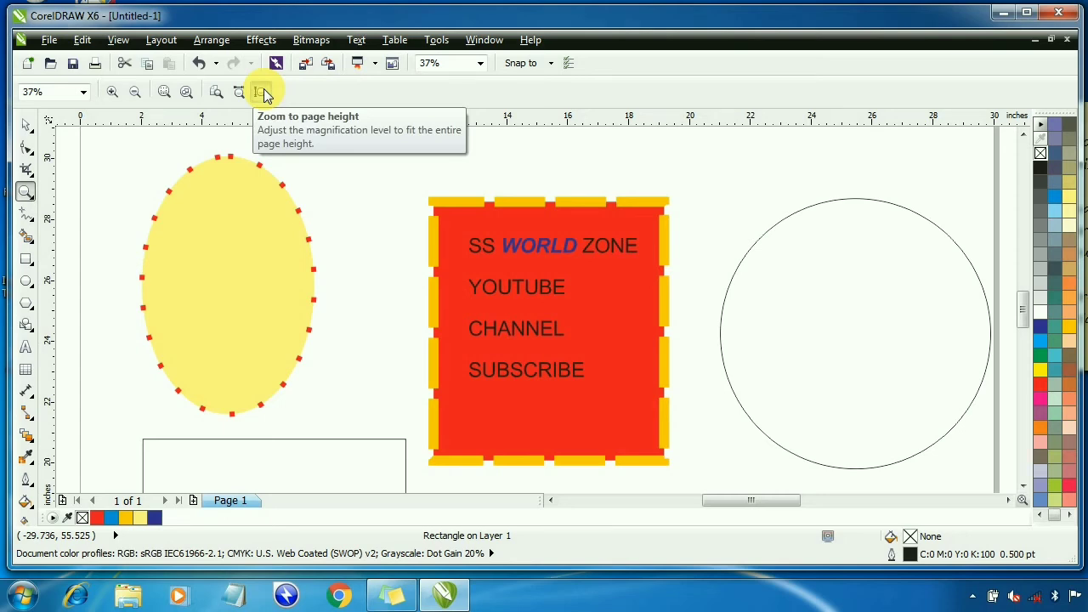
click(264, 94)
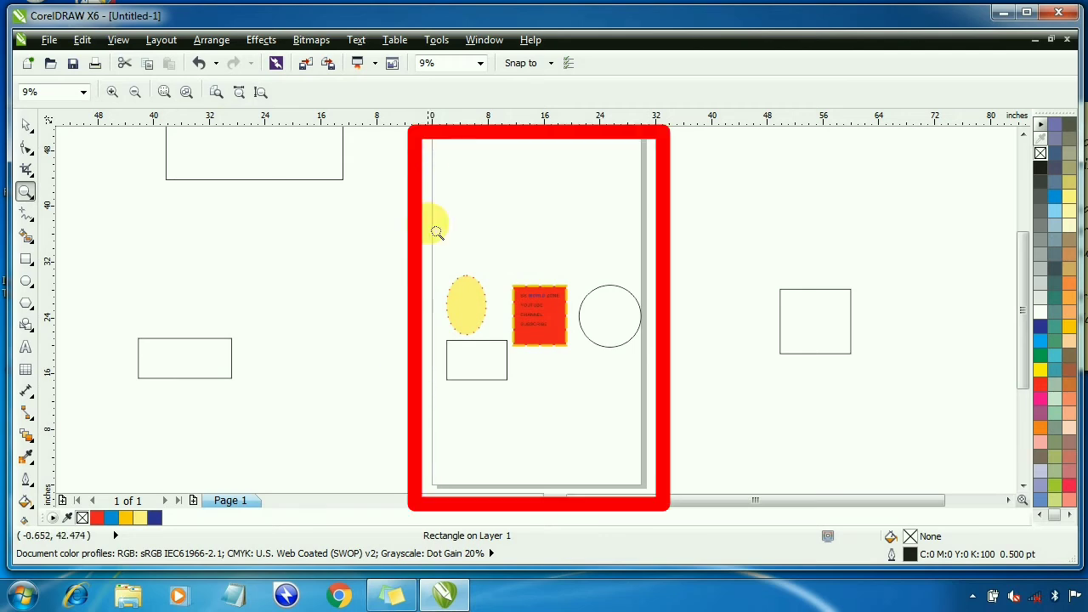
Move the nearer empty rectangle beside the page onto the page's upper half, centred at about x 15.1 in, y 37.2 in.
click(25, 127)
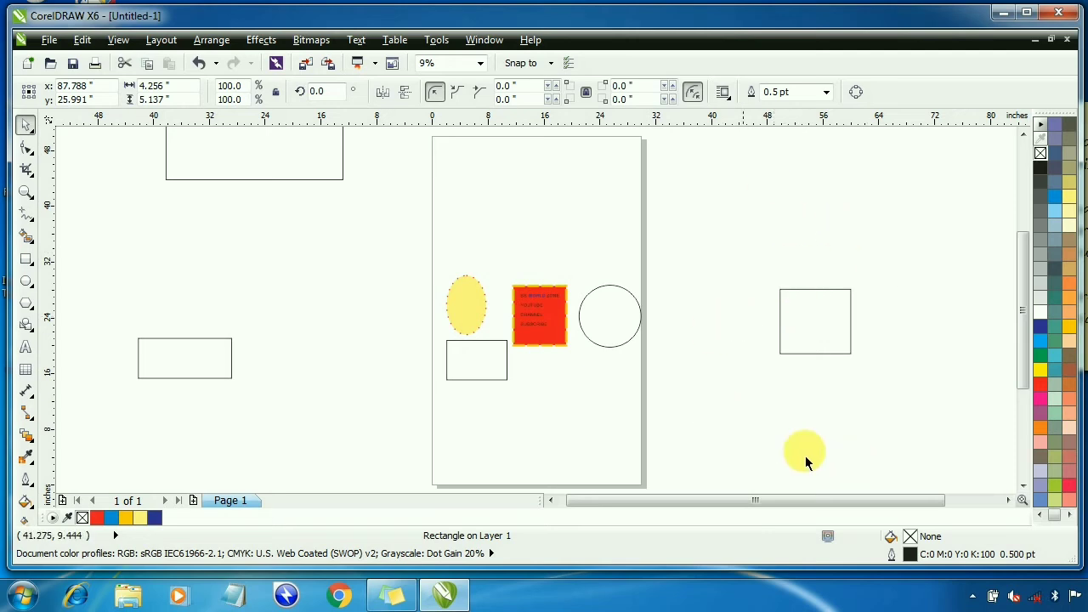
drag(812, 333, 536, 226)
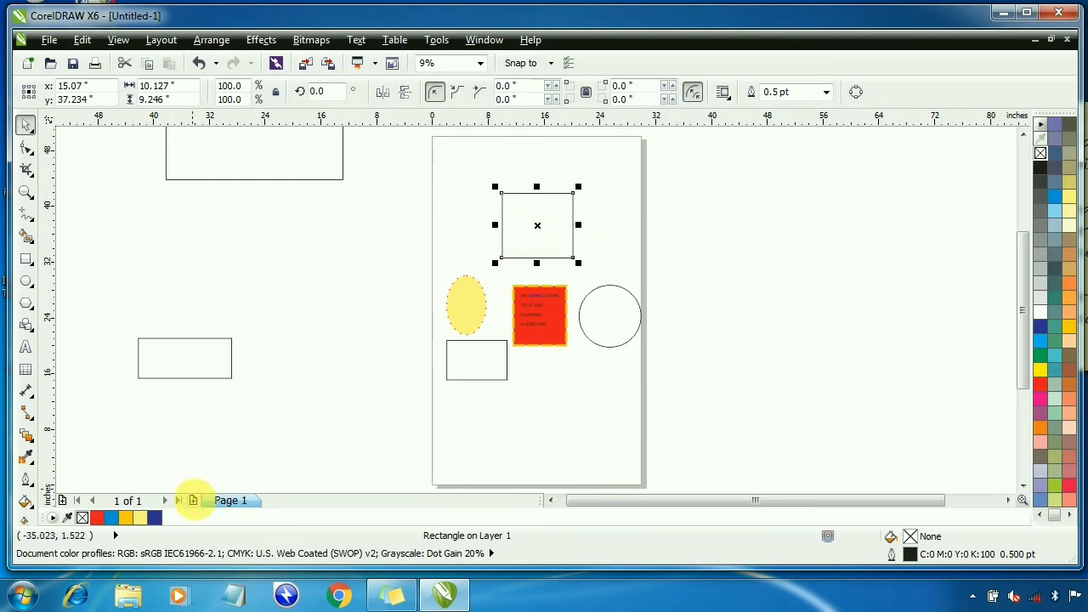
Add three blank pages after Page 1.
click(193, 500)
click(193, 500)
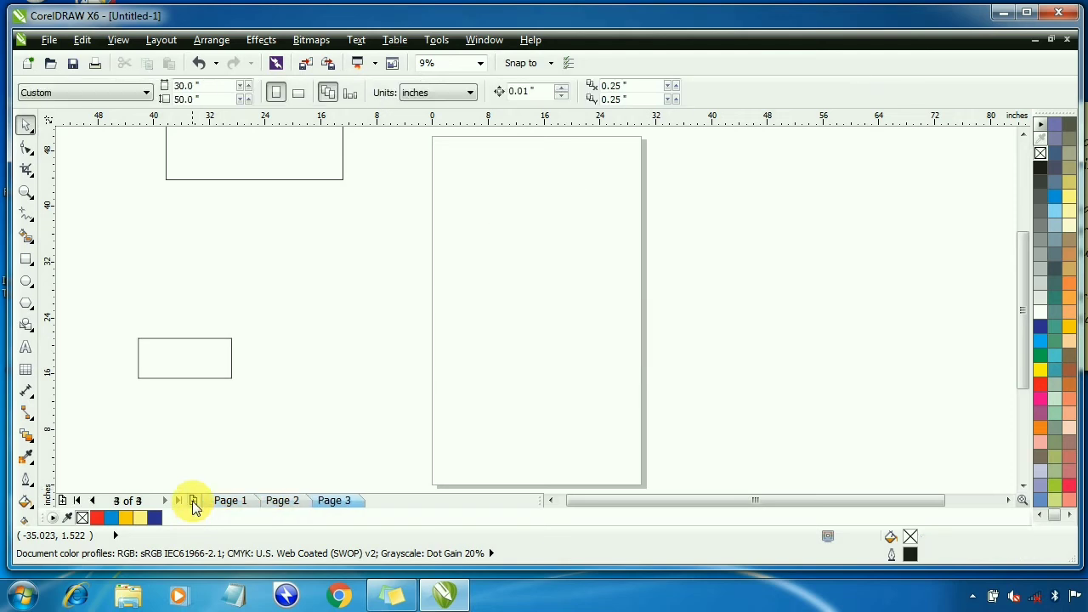
click(193, 500)
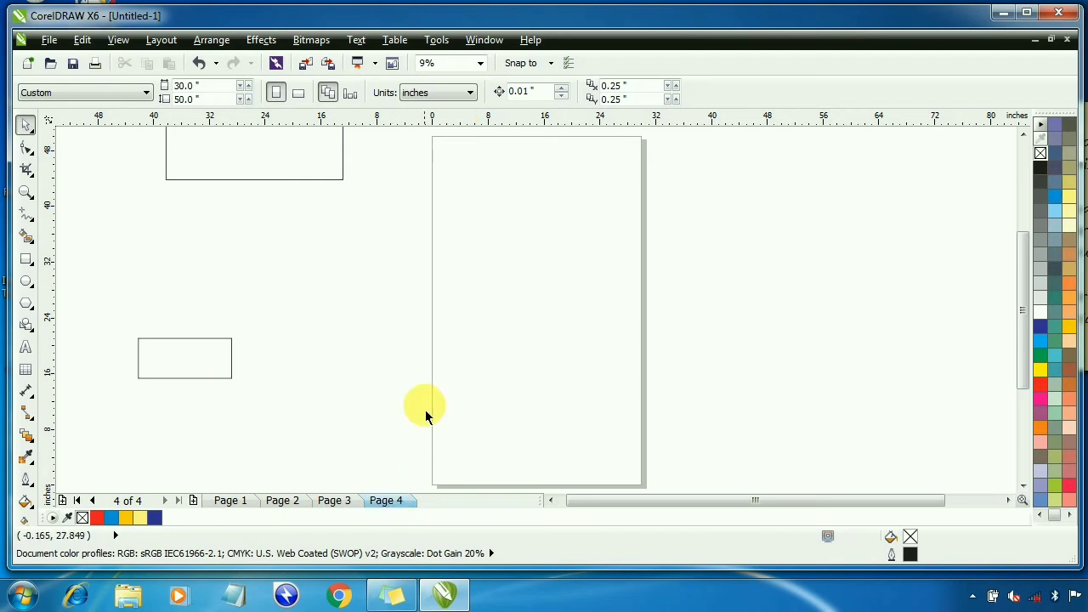
Move the large off-page rectangle down beside Page 4 to about x -27.8 in, y 40.6 in, and select it on Page 3.
drag(275, 154, 299, 227)
click(302, 234)
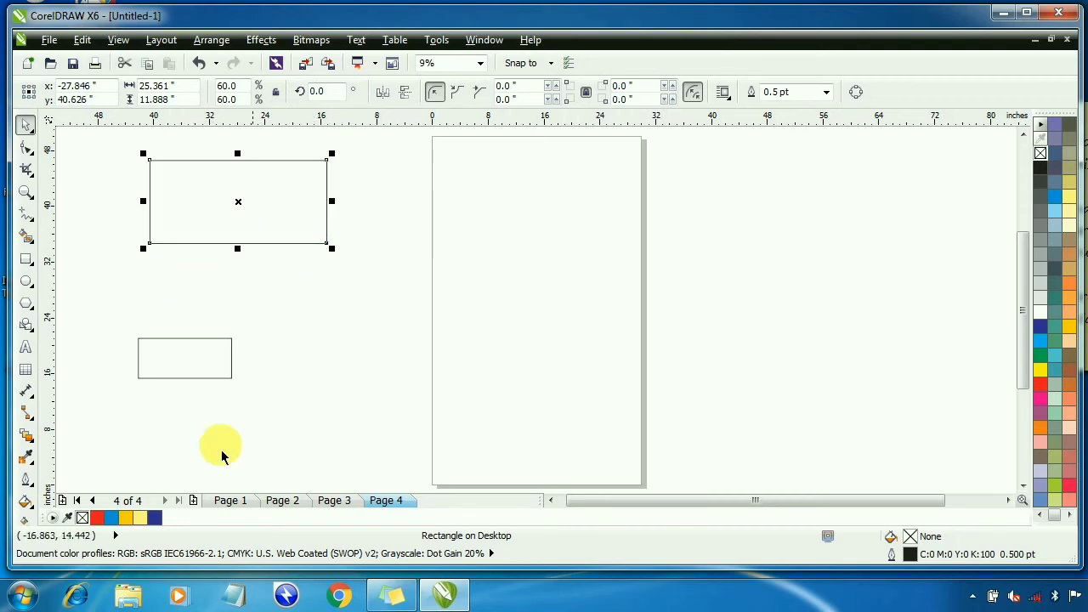
click(334, 500)
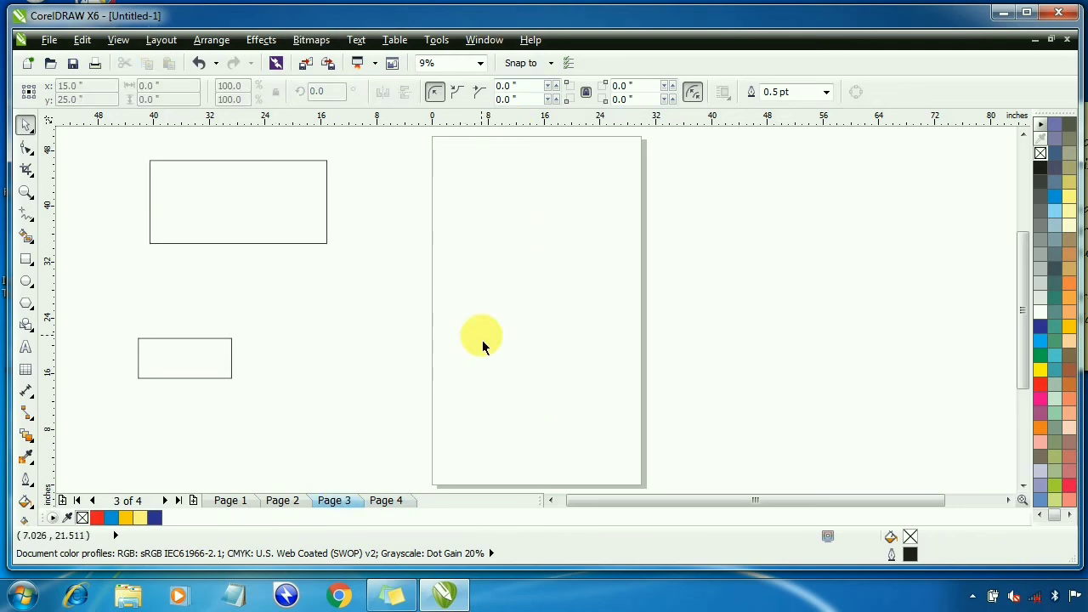
click(245, 243)
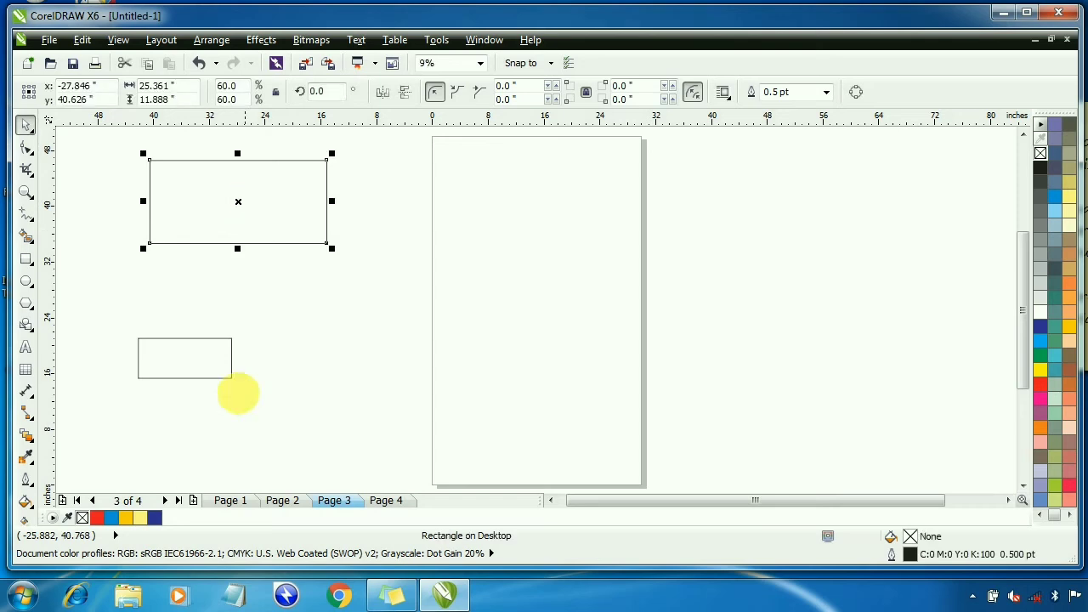
Move the circle on Page 1 to about x 24.1 in, y 27.3 in, and compare Page 2 with Page 1.
click(238, 505)
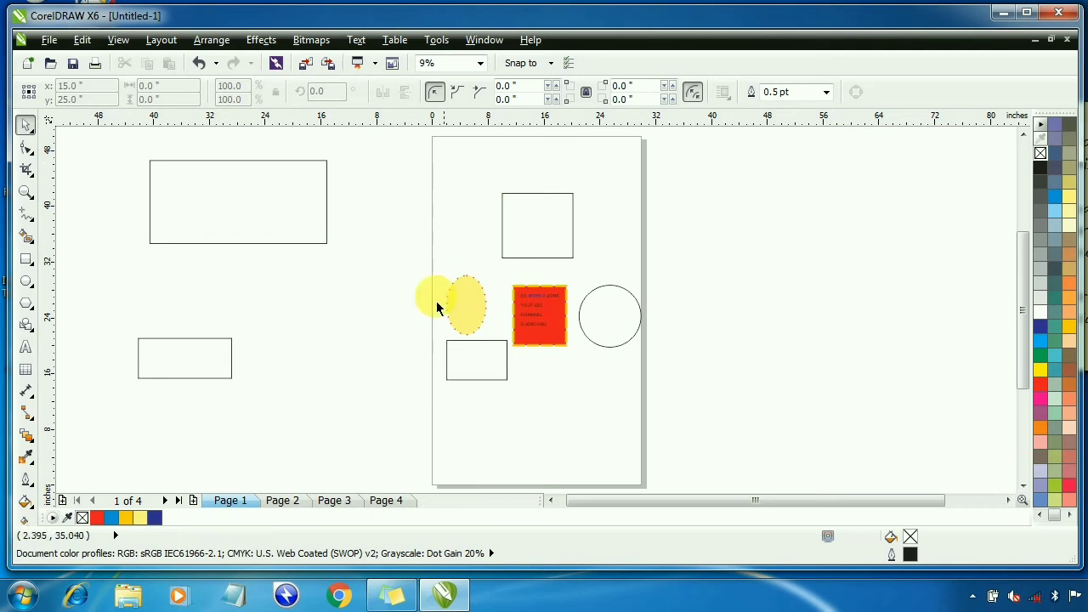
drag(610, 335, 602, 298)
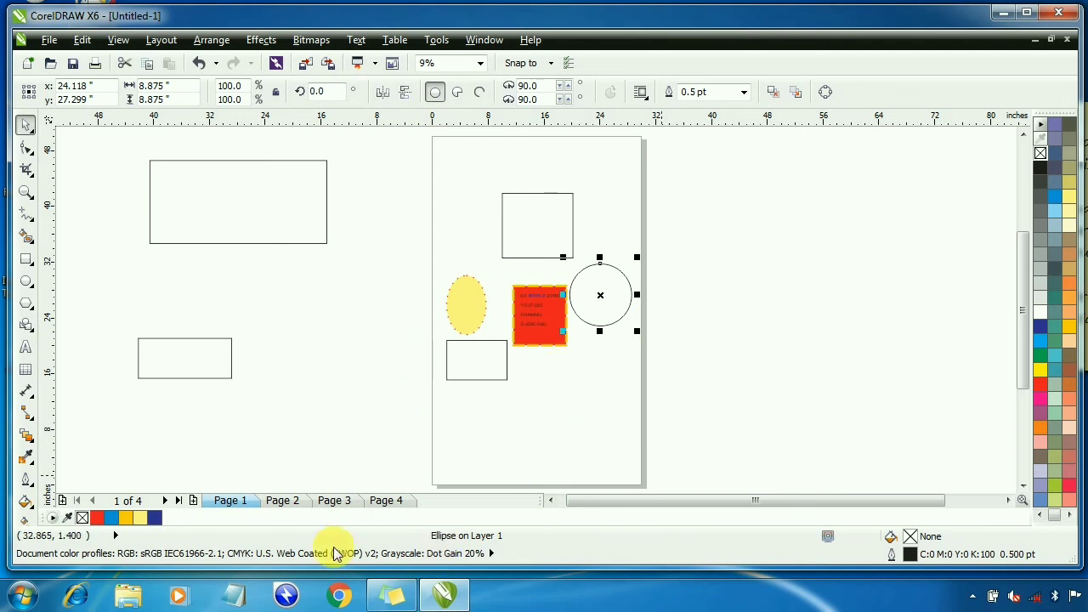
click(286, 501)
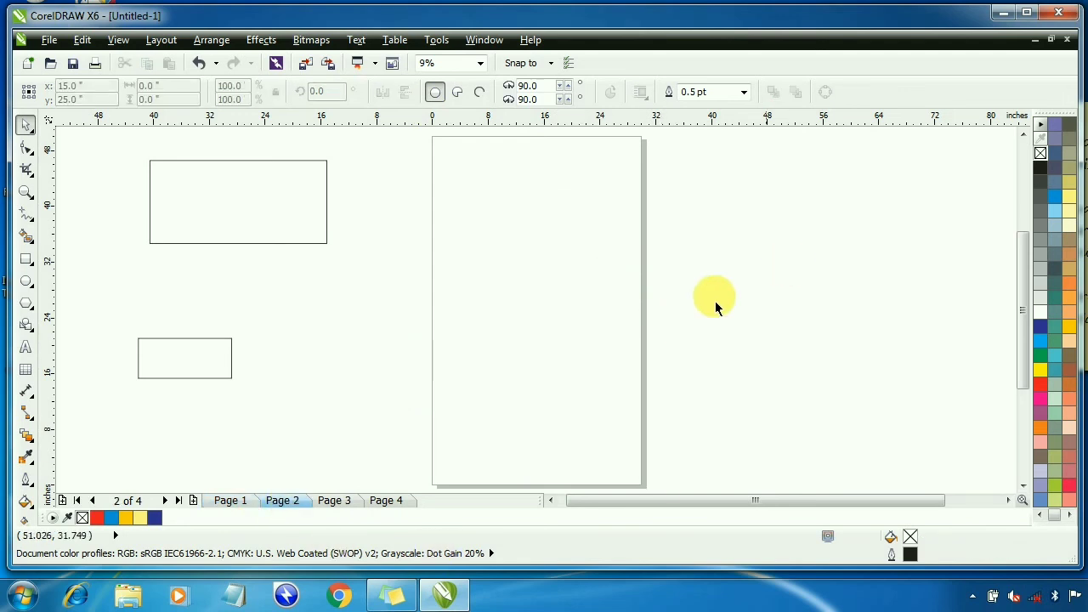
click(241, 502)
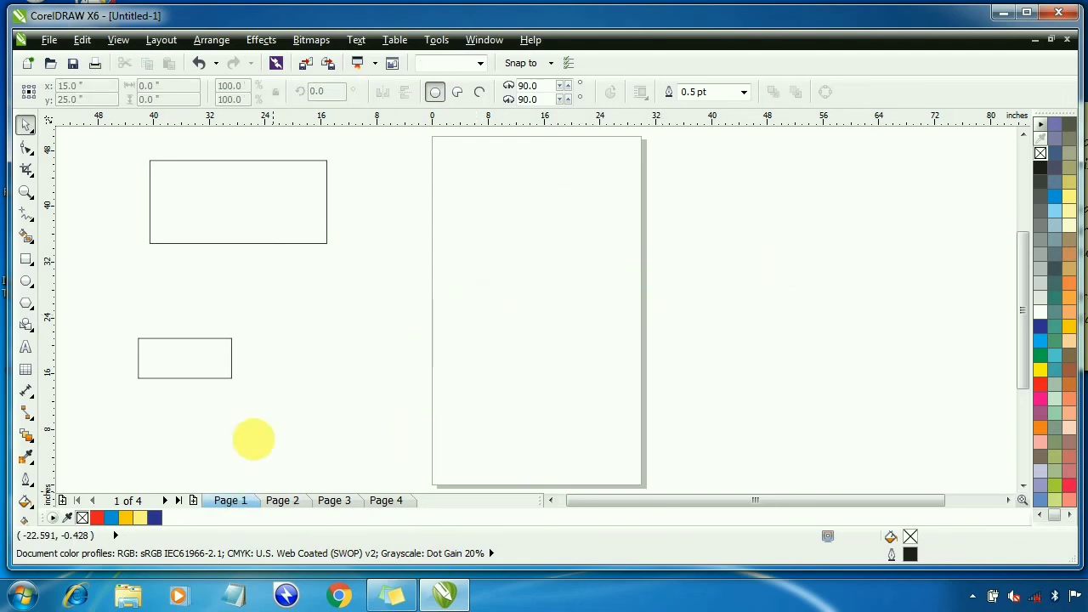
Move the small square off Page 1 into the empty area beside it, centred near x 45 in, and switch to Page 2.
drag(530, 236, 737, 219)
click(284, 500)
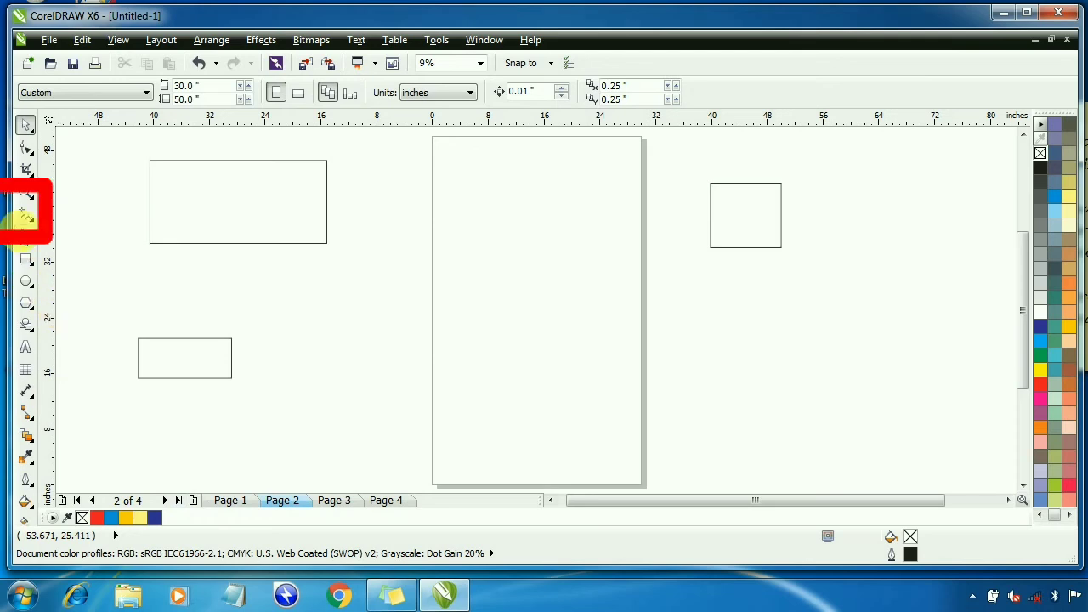
With the Freehand tool, draw a straight diagonal line from the page's upper part out past its edge, about 50 in wide and 32 in high.
click(25, 216)
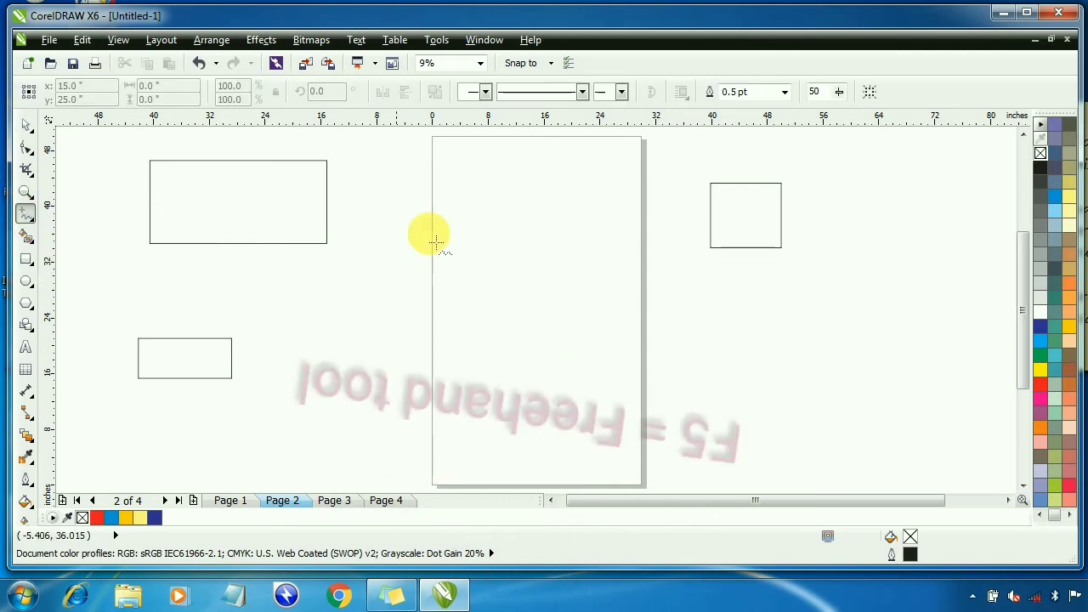
click(454, 182)
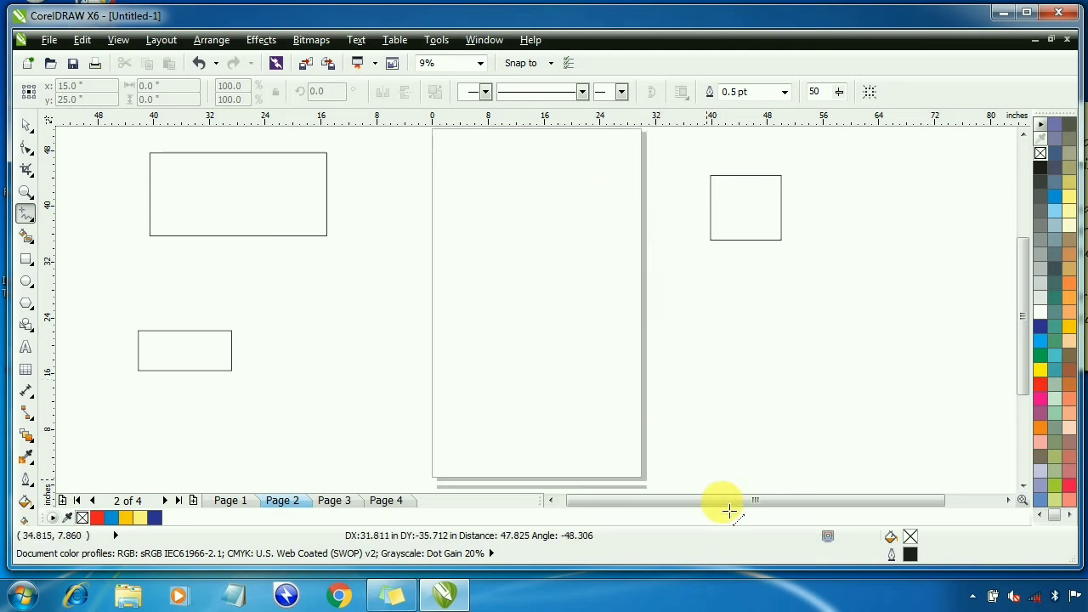
click(807, 365)
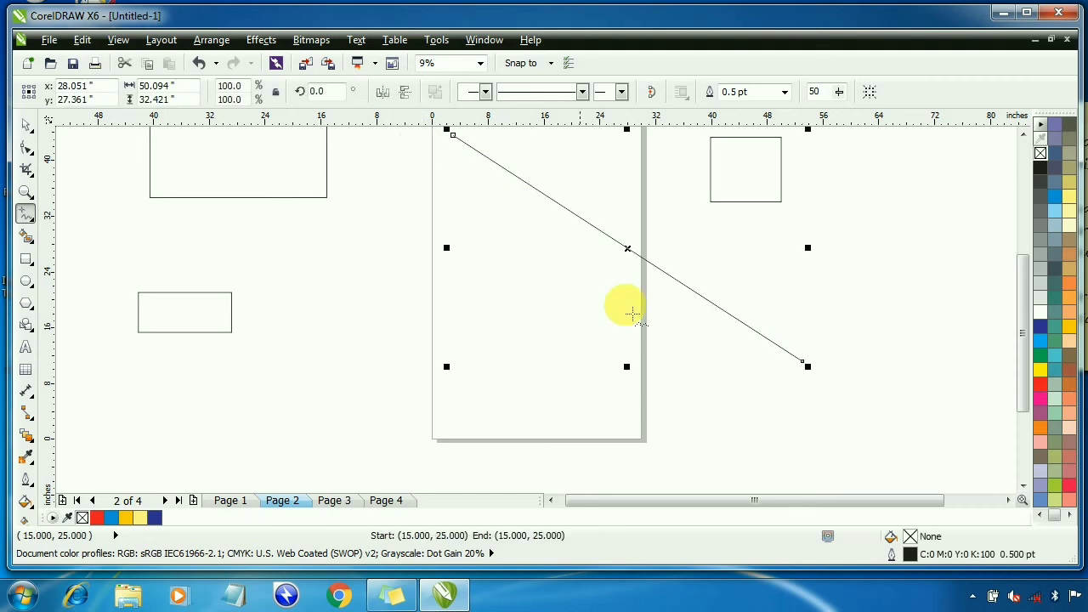
Draw an angle-constrained horizontal line about 83 in long across the page and a nearly horizontal one about 92 in long below it.
click(25, 216)
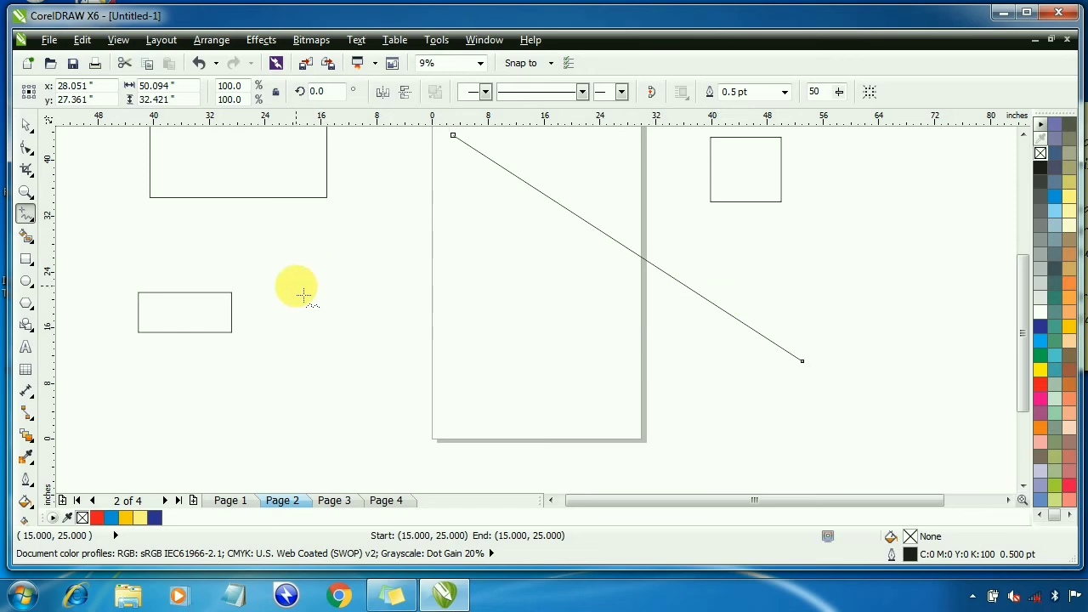
click(296, 285)
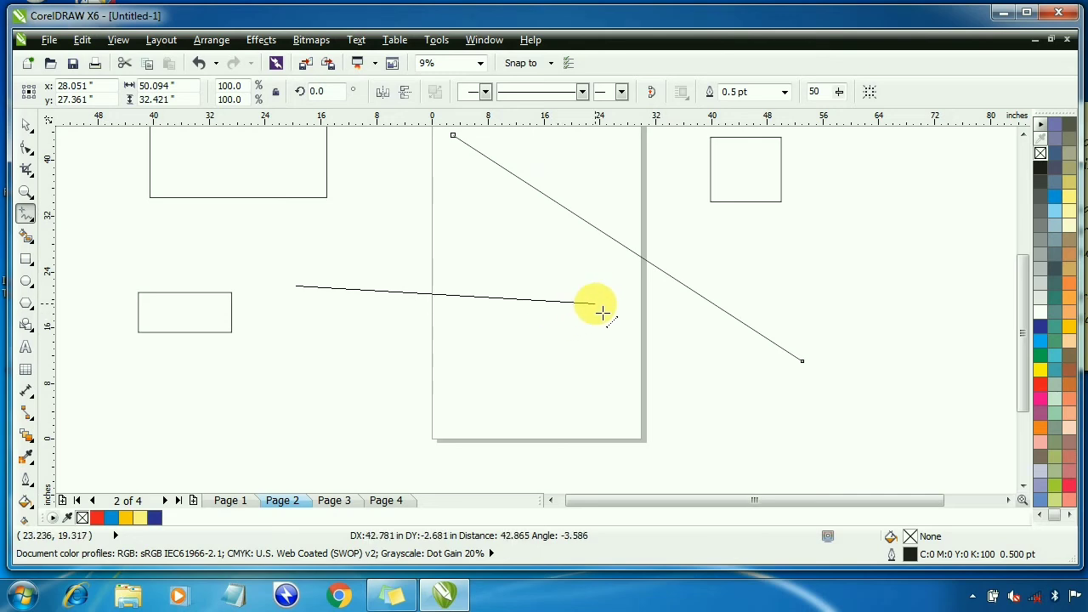
key(ctrl)
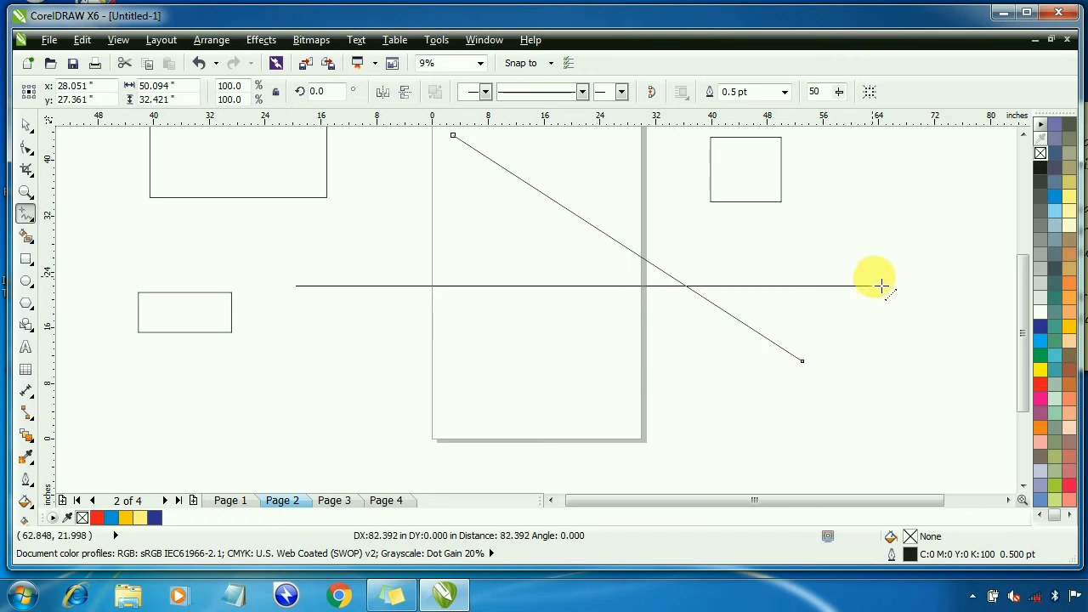
key(ctrl)
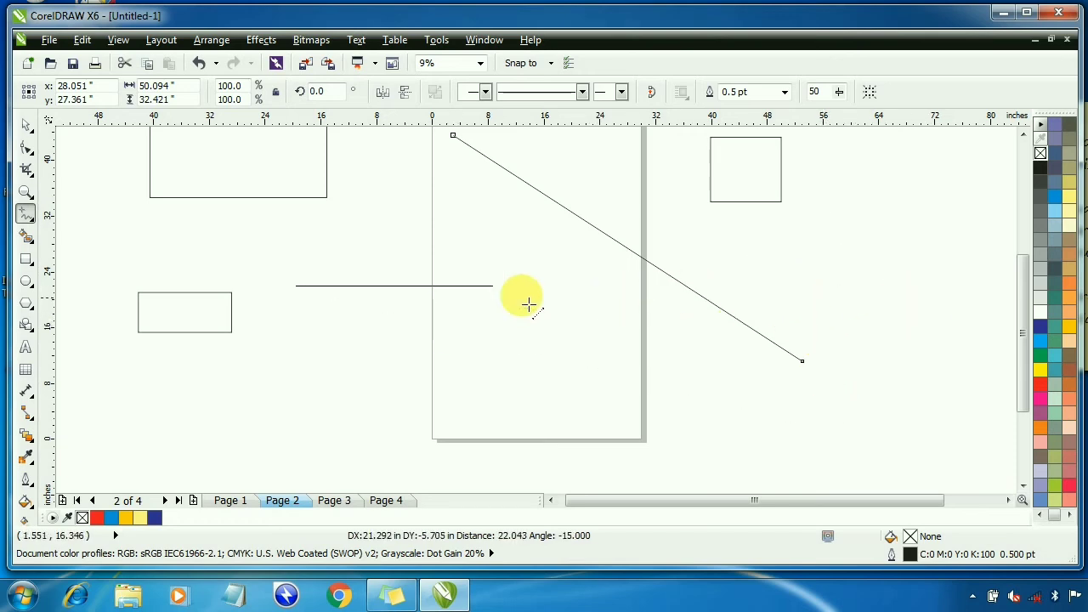
key(ctrl)
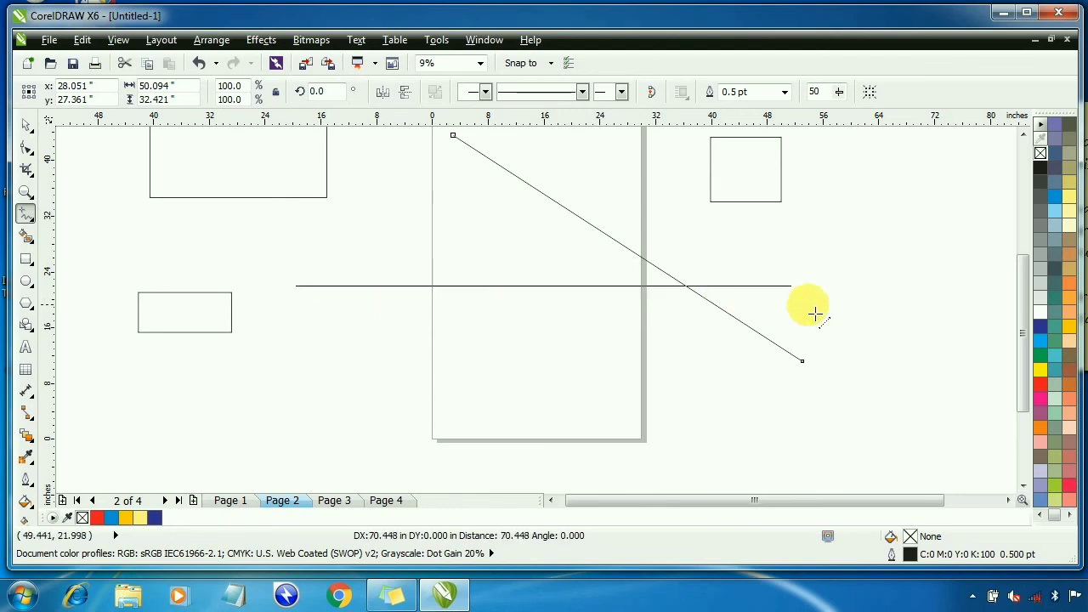
click(881, 314)
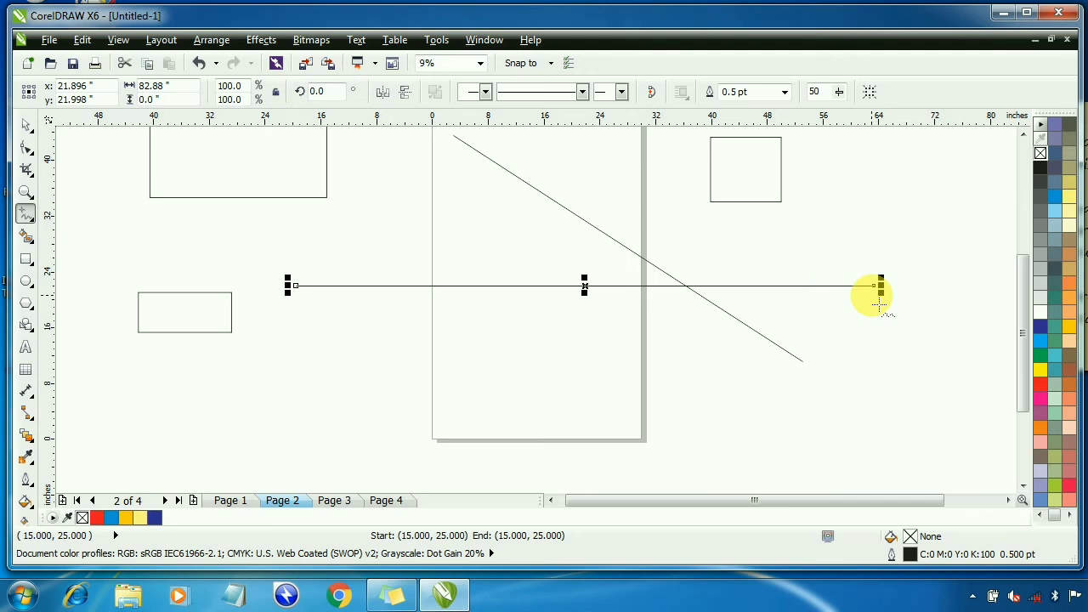
click(267, 358)
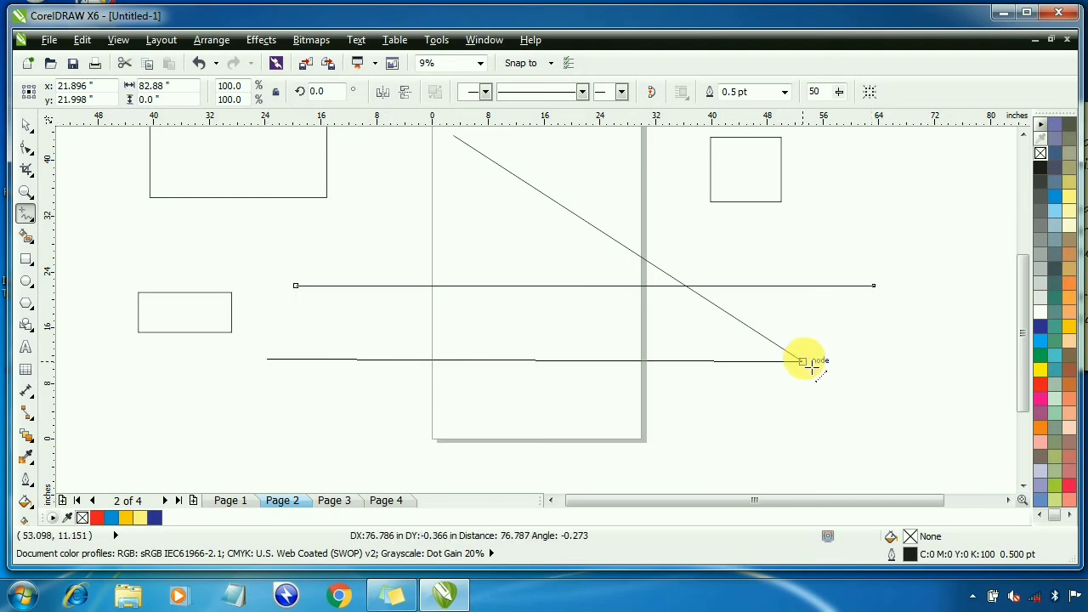
click(914, 358)
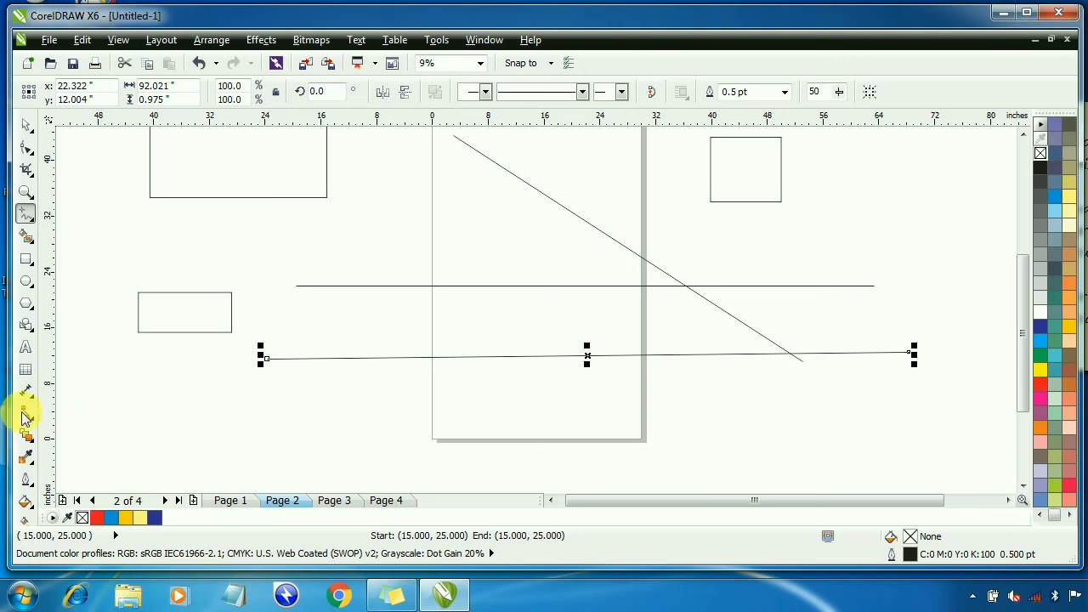
Draw a horizontal line about 70 in long above the others and an ellipse about 29 by 27 in overlapping the page edge.
click(264, 243)
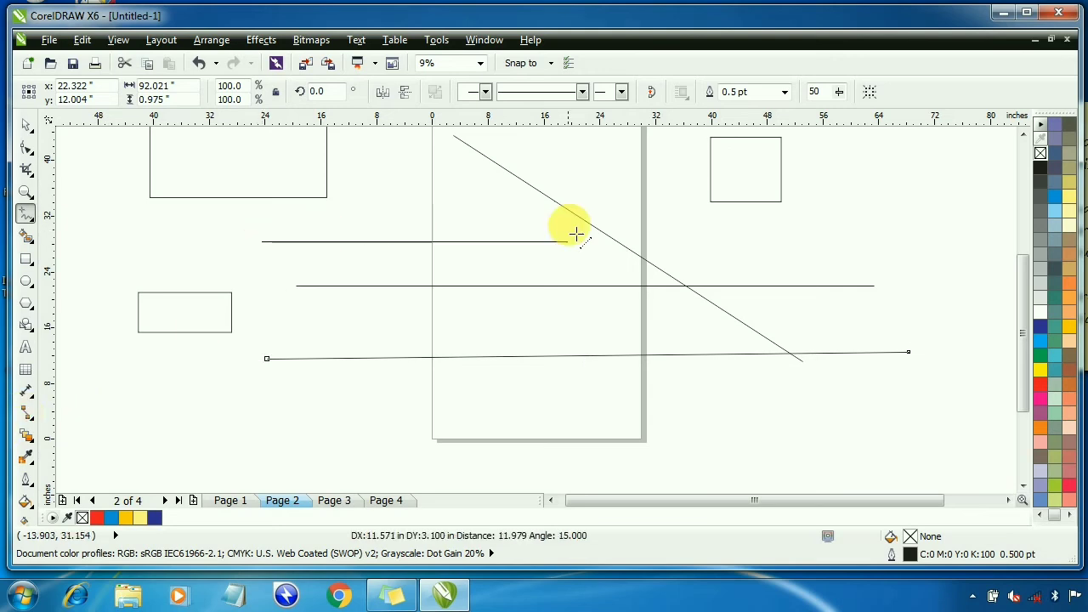
click(757, 245)
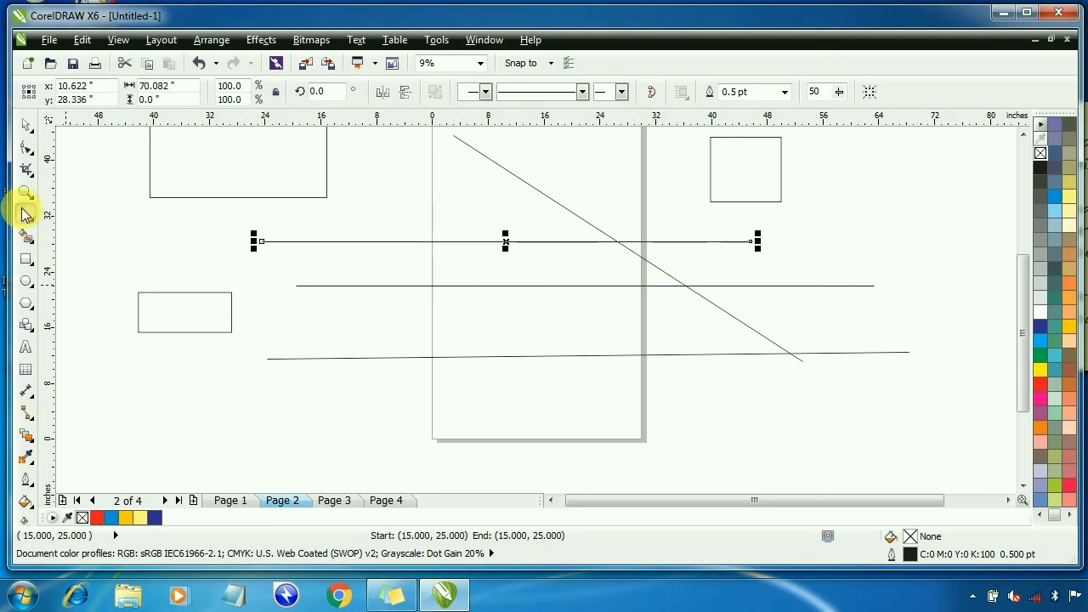
click(26, 284)
drag(262, 282, 470, 478)
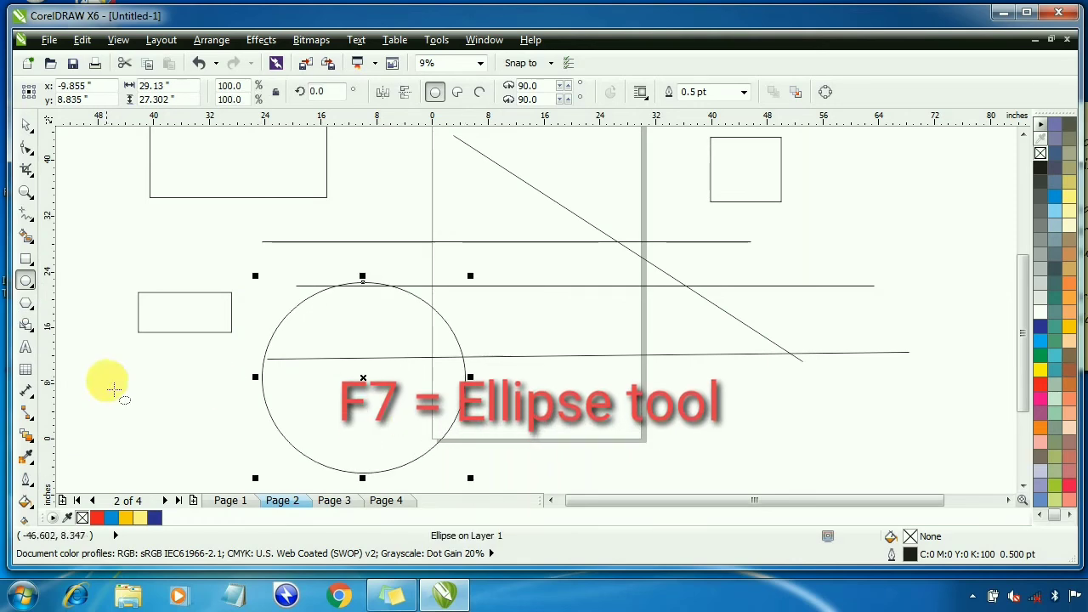
Draw two five-sided polygons, one about 21 by 24 in on the page and one about 27 by 29 in beside it.
click(26, 311)
drag(488, 185, 637, 363)
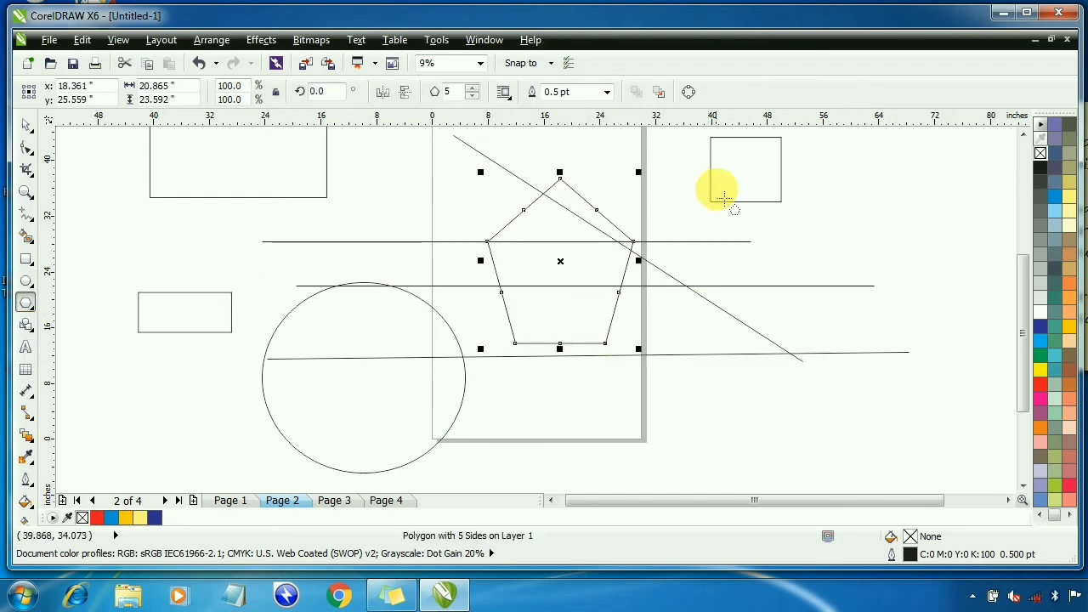
drag(723, 195, 914, 393)
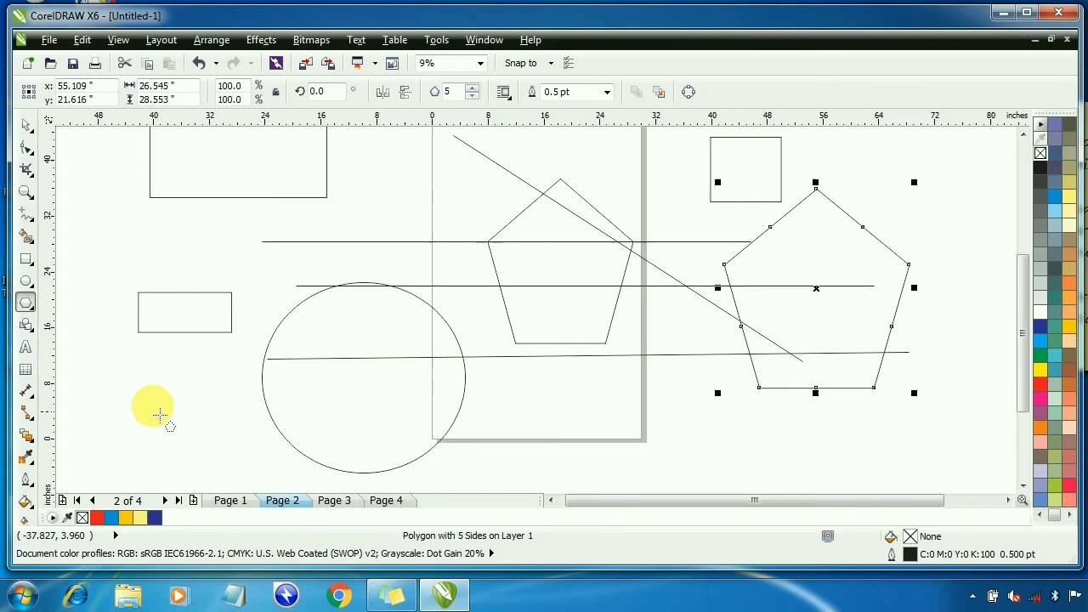
Draw four five-pointed stars with the Star tool across and beside the page, the last two about 28 by 27 in each.
click(27, 303)
click(39, 329)
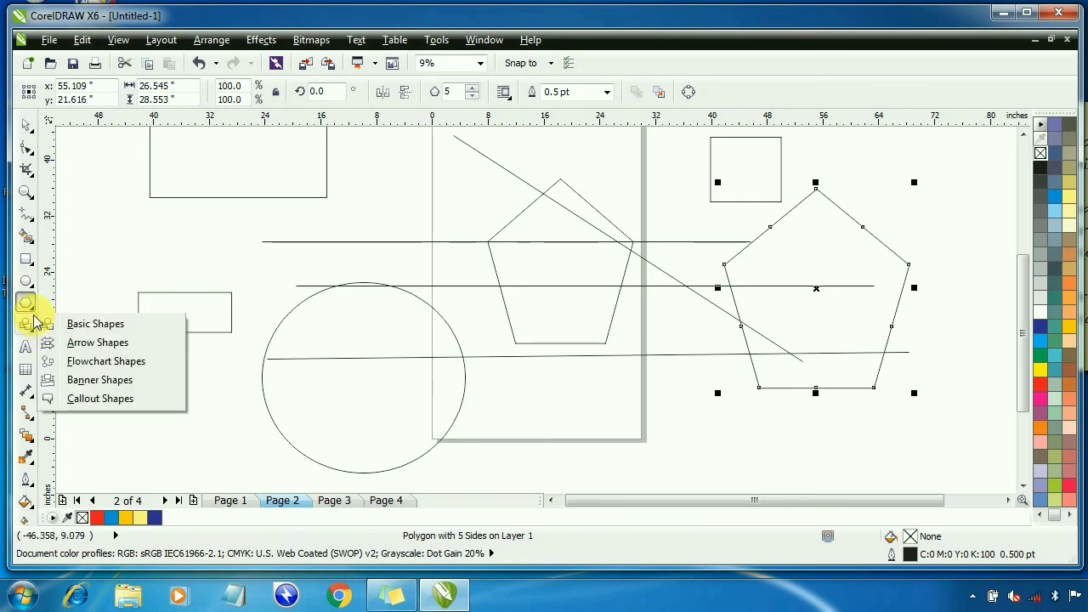
click(33, 312)
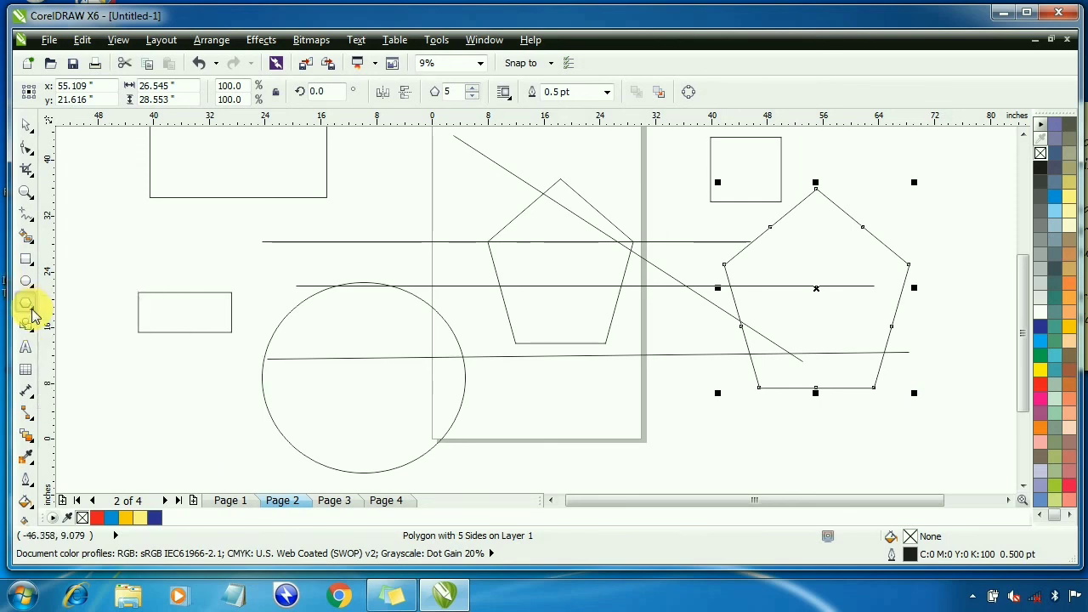
click(30, 310)
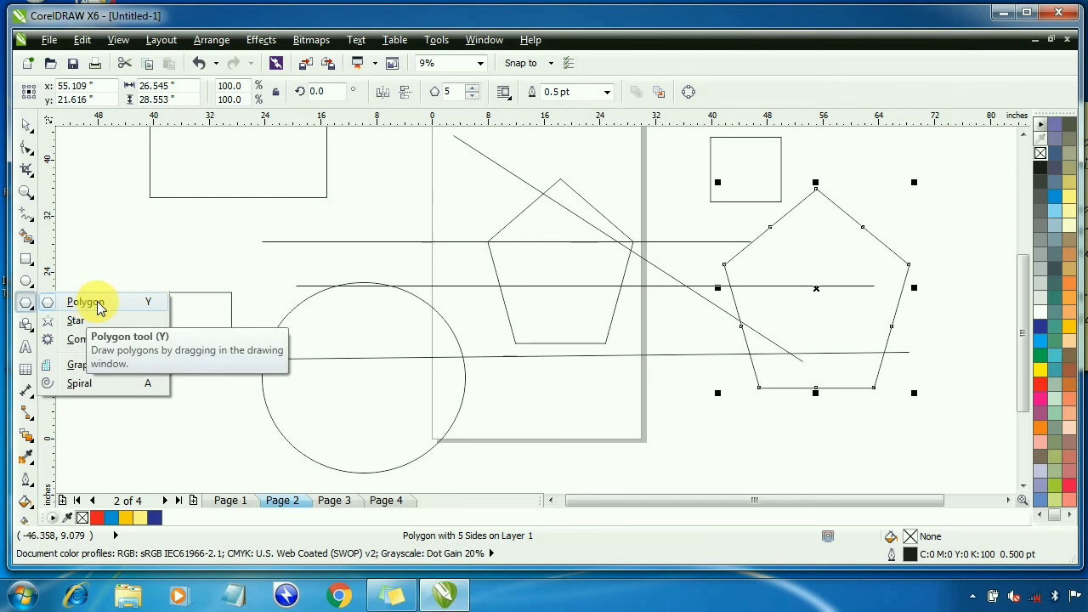
click(81, 321)
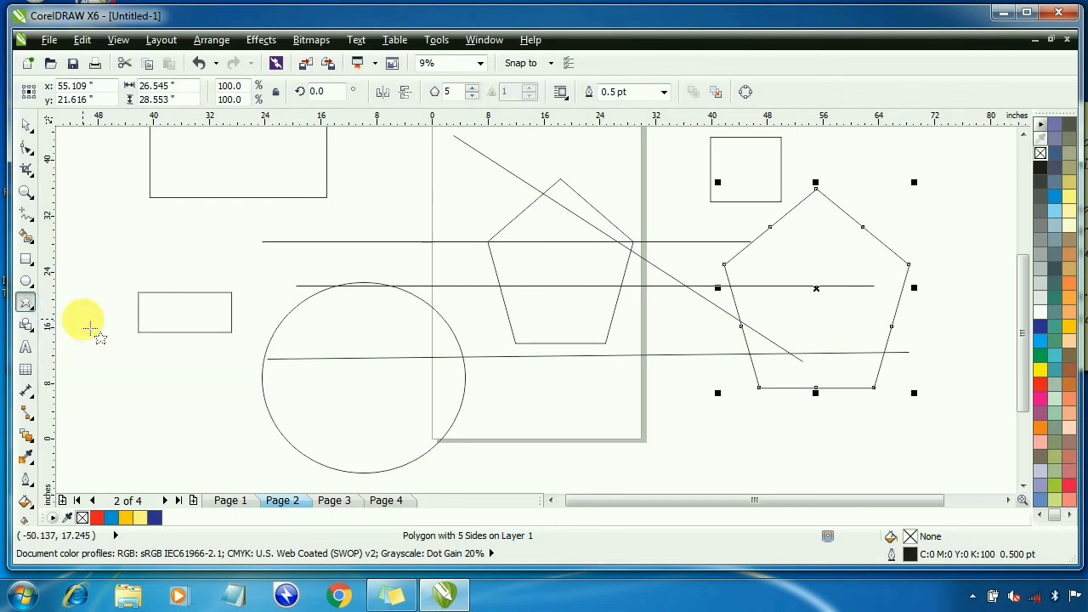
drag(103, 228, 209, 365)
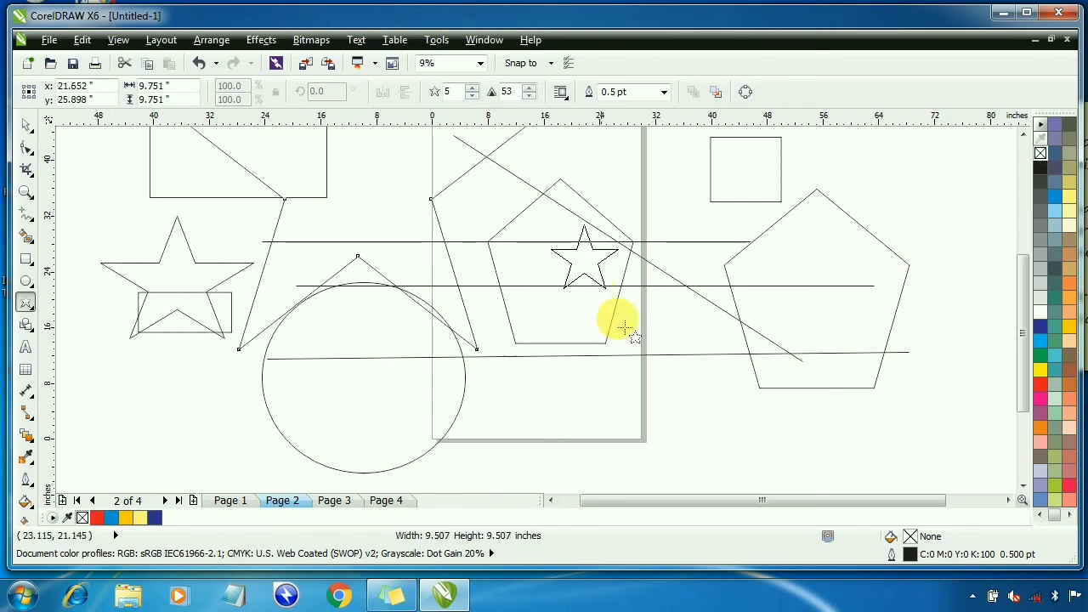
drag(624, 327, 721, 442)
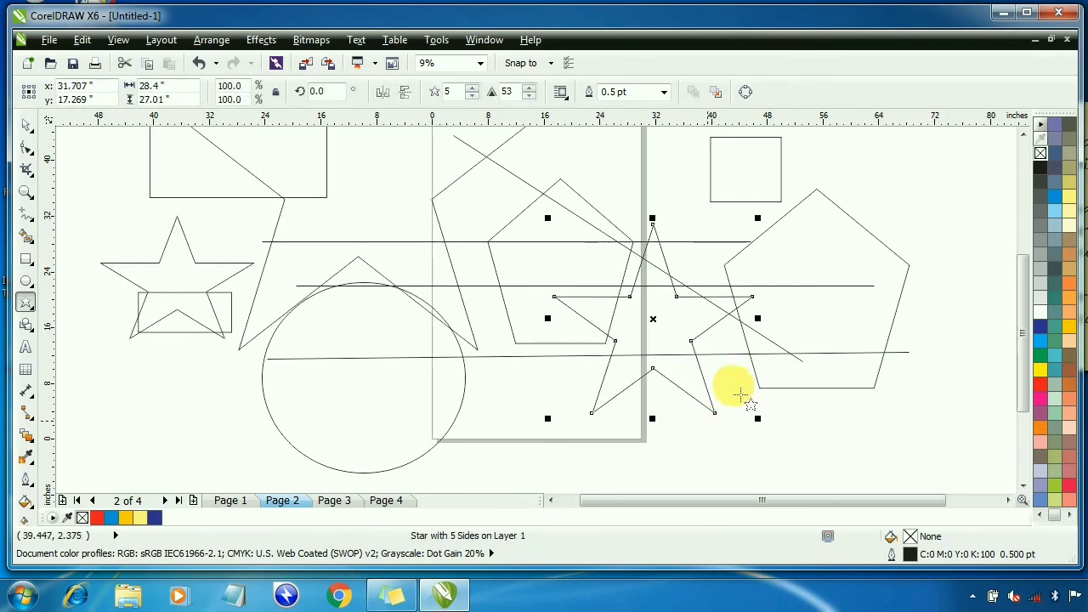
drag(831, 161, 950, 366)
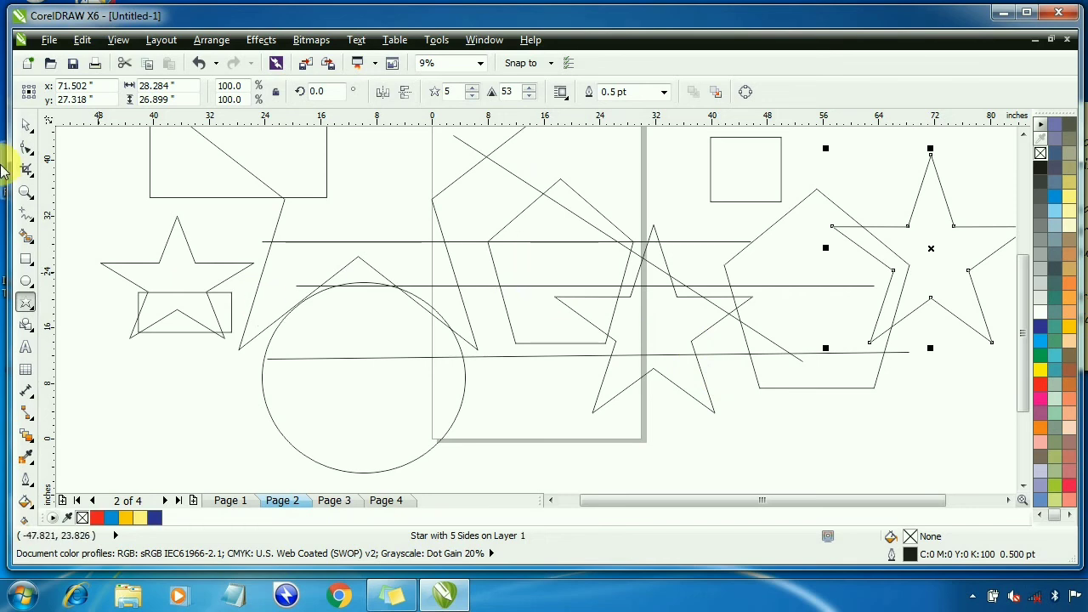
Undo the stars, both polygons, the ellipse and the uppermost horizontal line.
key(ctrl+z)
key(ctrl+z)
key(ctrl+z)
key(ctrl+z)
key(ctrl+z)
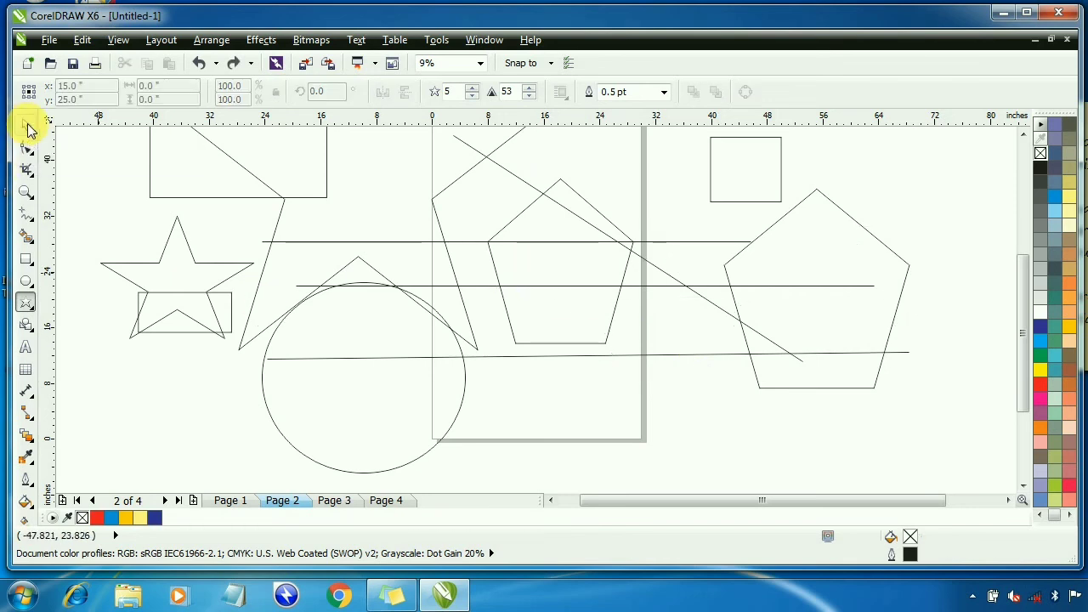
key(ctrl+z)
click(415, 256)
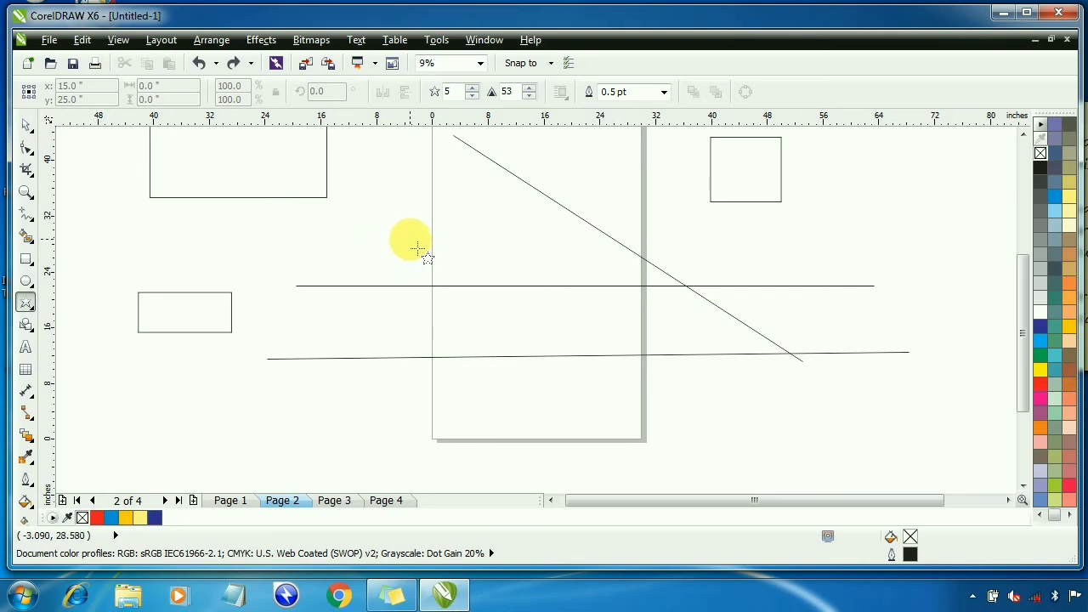
Draw a five-pointed star about 32 by 30 in over the middle of Page 2.
drag(401, 182, 622, 420)
click(25, 327)
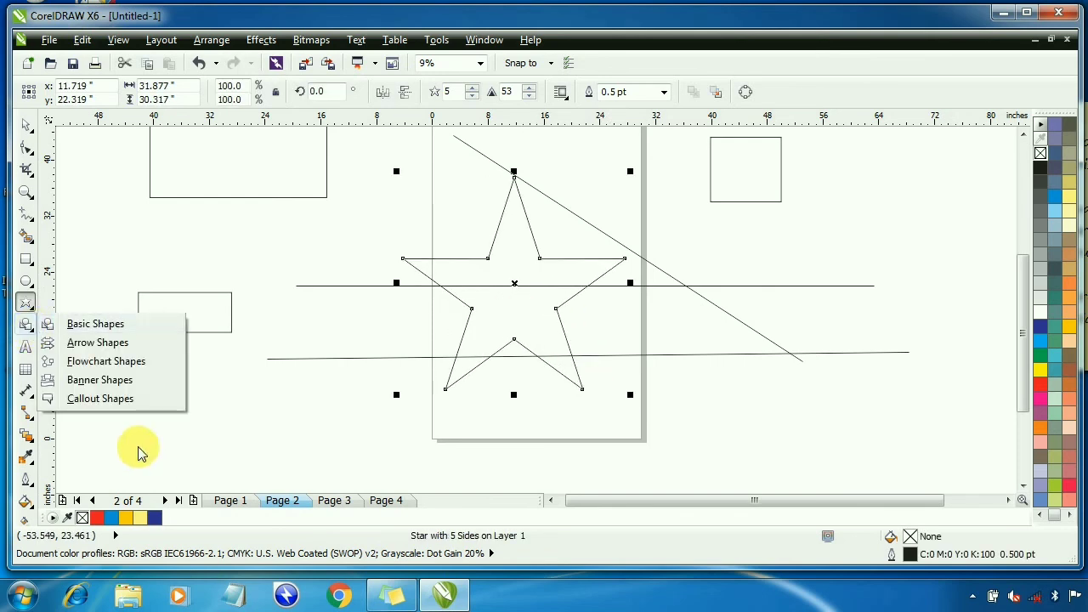
click(280, 382)
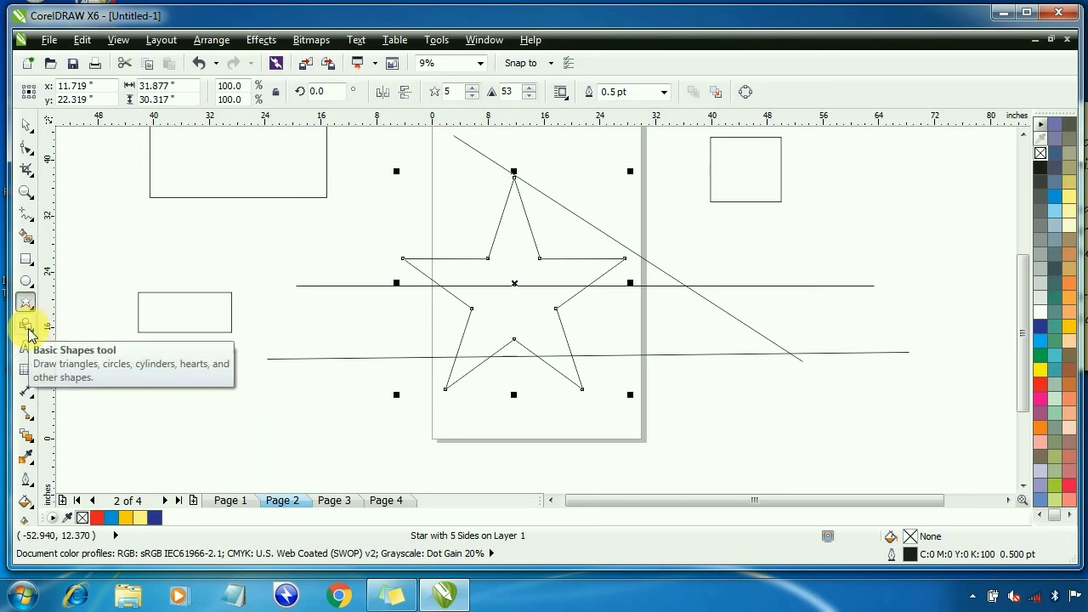
Draw a right triangle about 27 by 25 in beside the star, using the Basic Shapes tool.
click(29, 331)
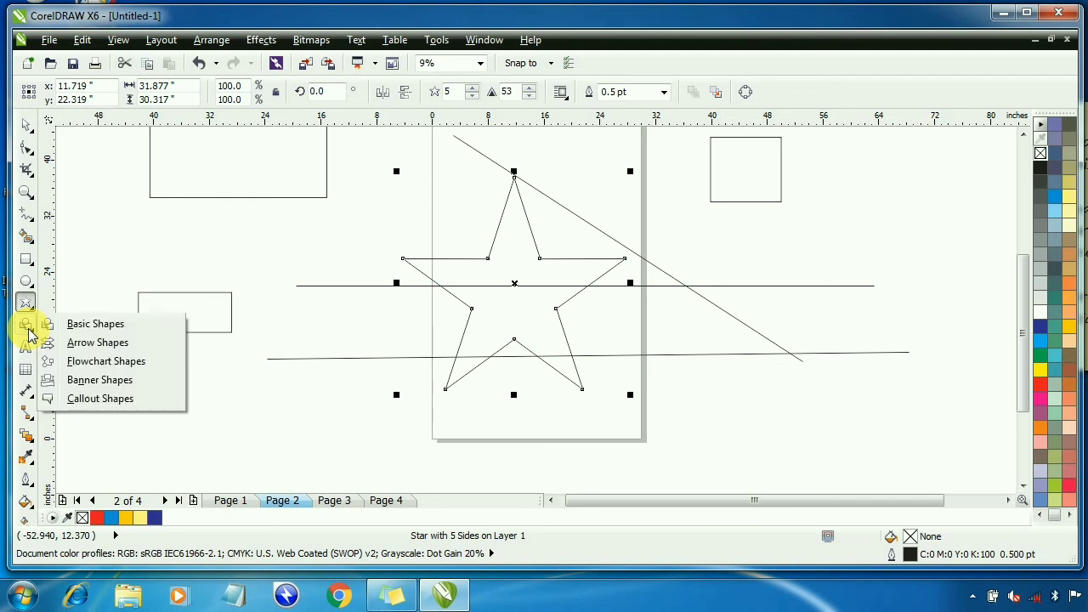
click(95, 323)
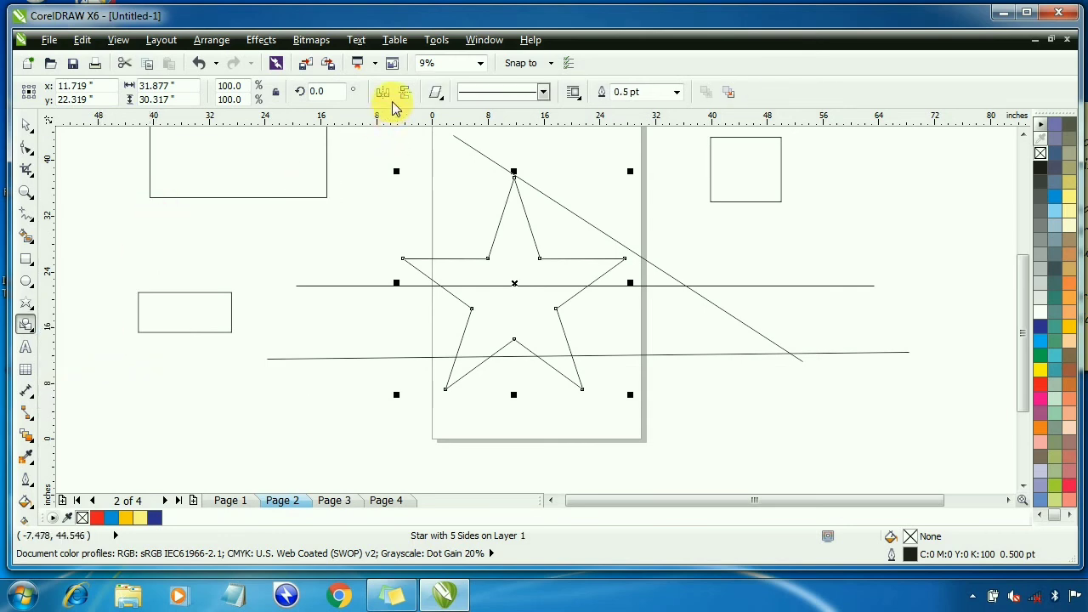
click(439, 93)
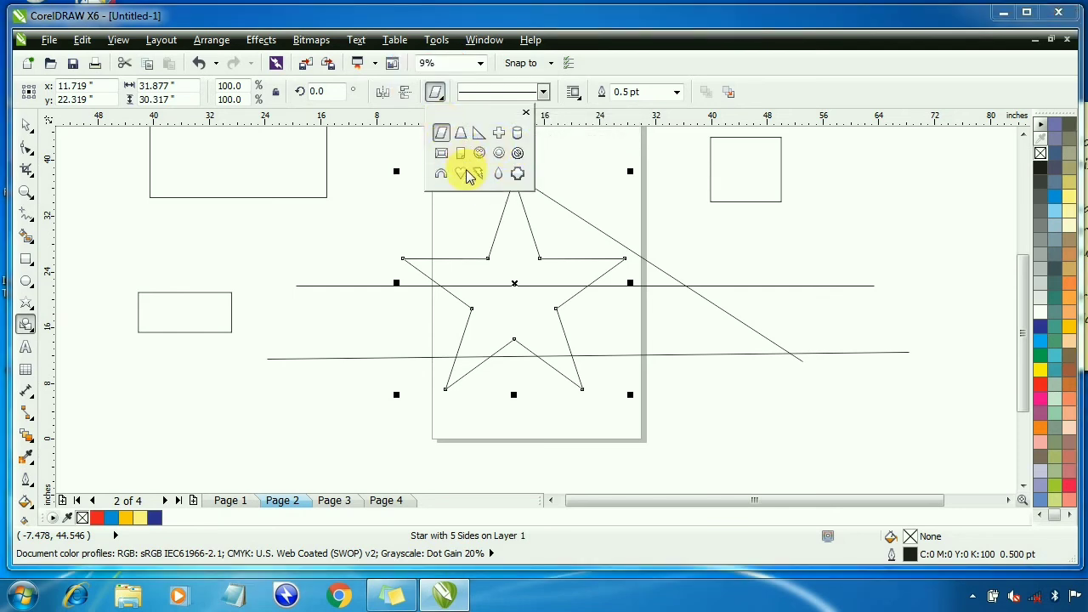
click(478, 132)
drag(251, 221, 439, 397)
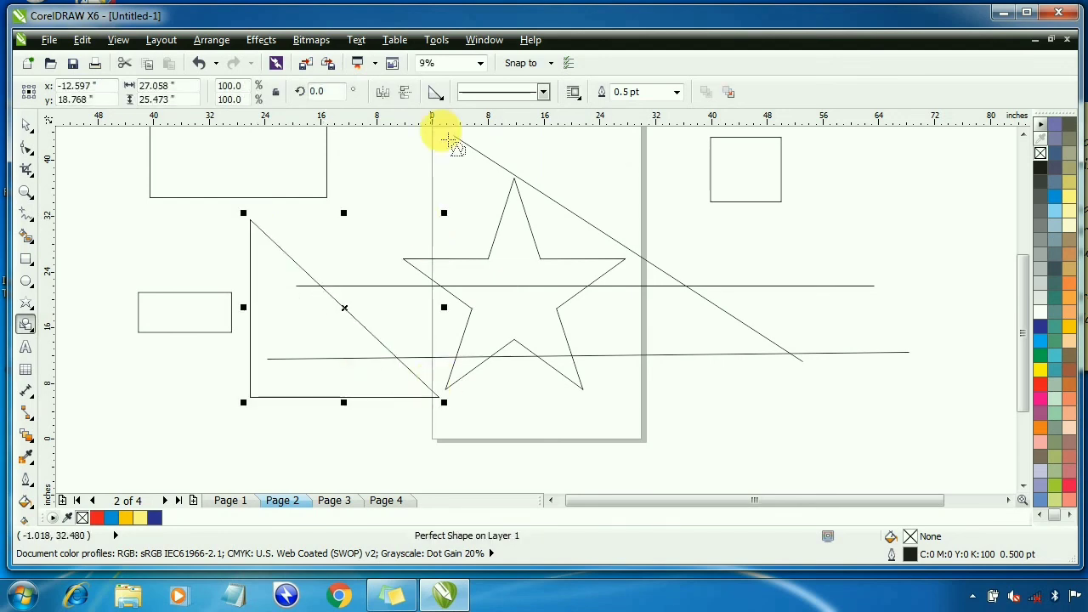
Draw a cross from the basic shapes, about 31 by 33 in, overlapping the star and the page edge.
click(438, 95)
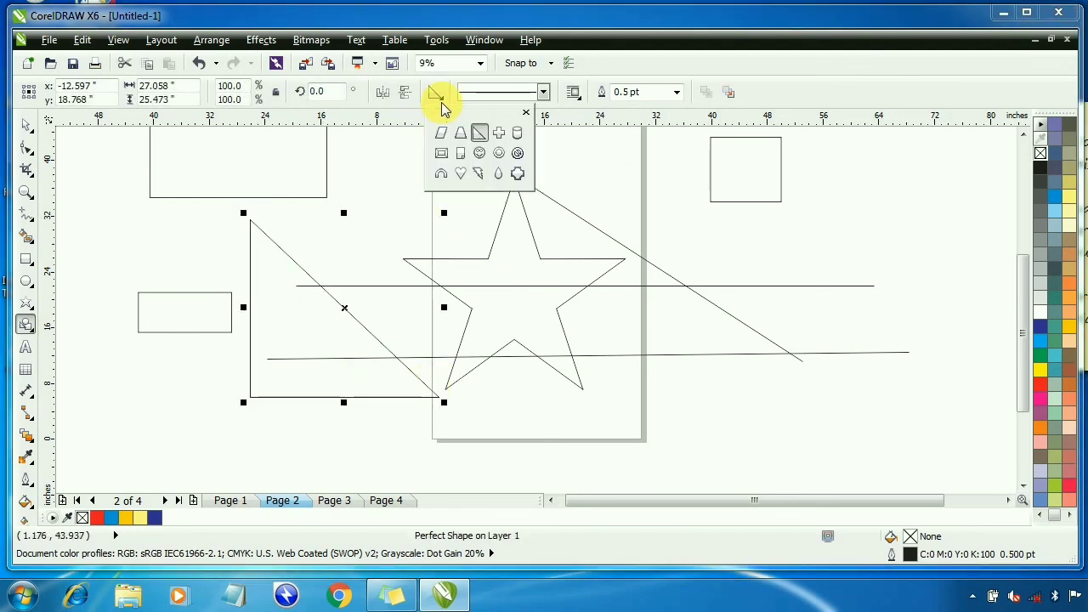
click(498, 132)
drag(464, 183, 695, 422)
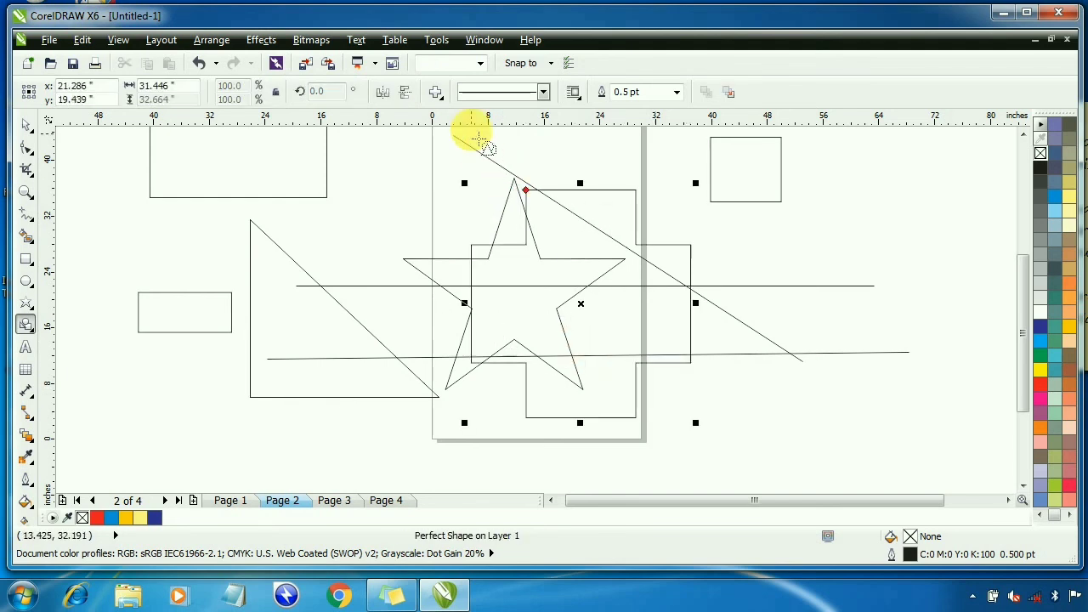
Draw a heart from the basic shapes, about 27 by 26 in, beside the page and below the small square.
click(436, 92)
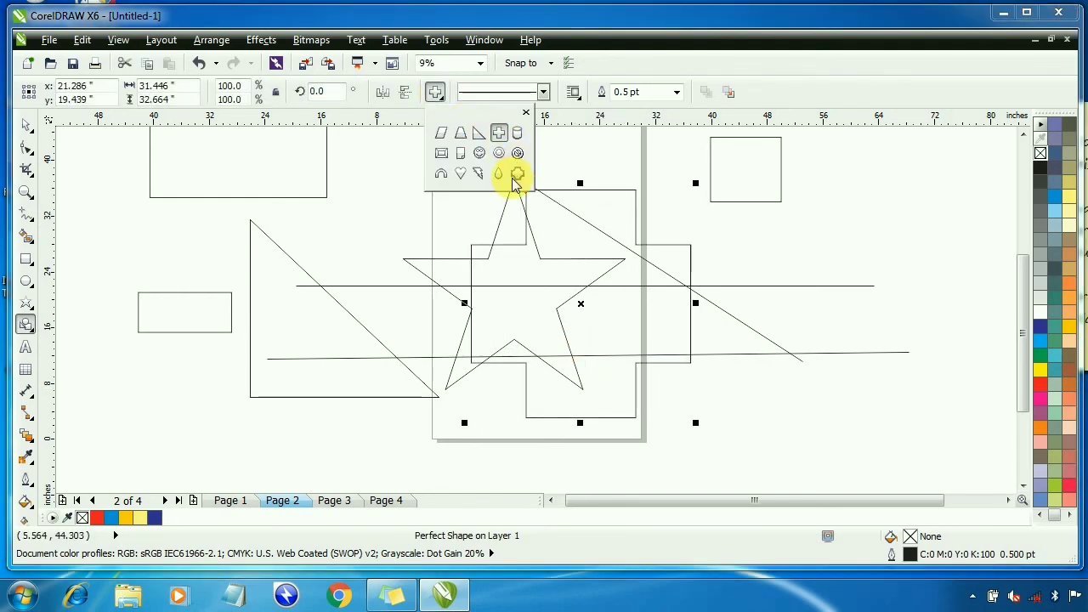
click(460, 173)
drag(648, 202, 845, 396)
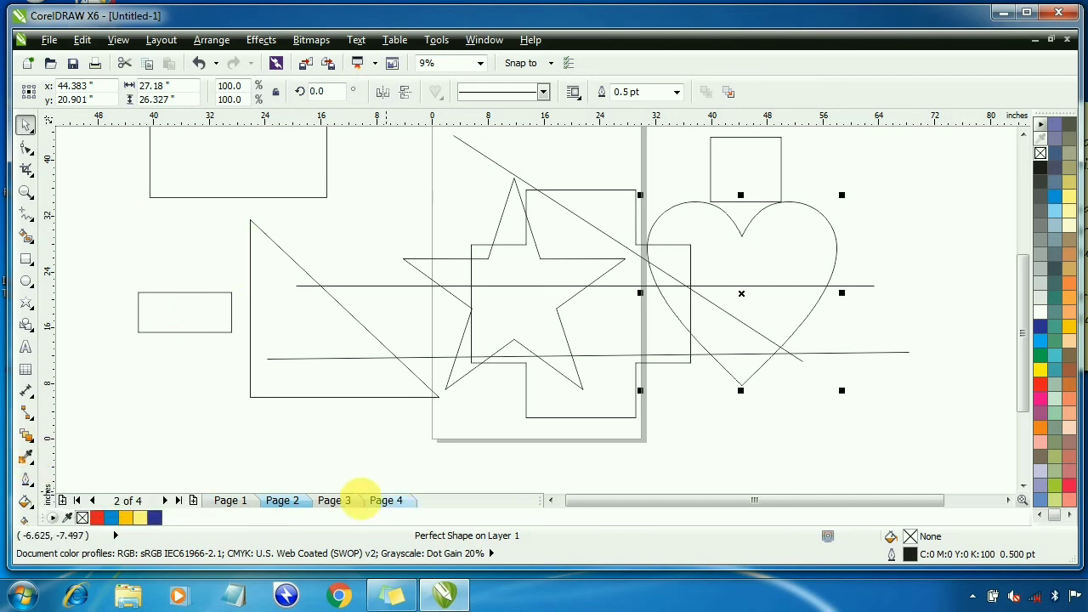
On Page 3, draw a rectangle about 17 by 14 in and an ellipse about 22 by 18 in below it.
click(340, 499)
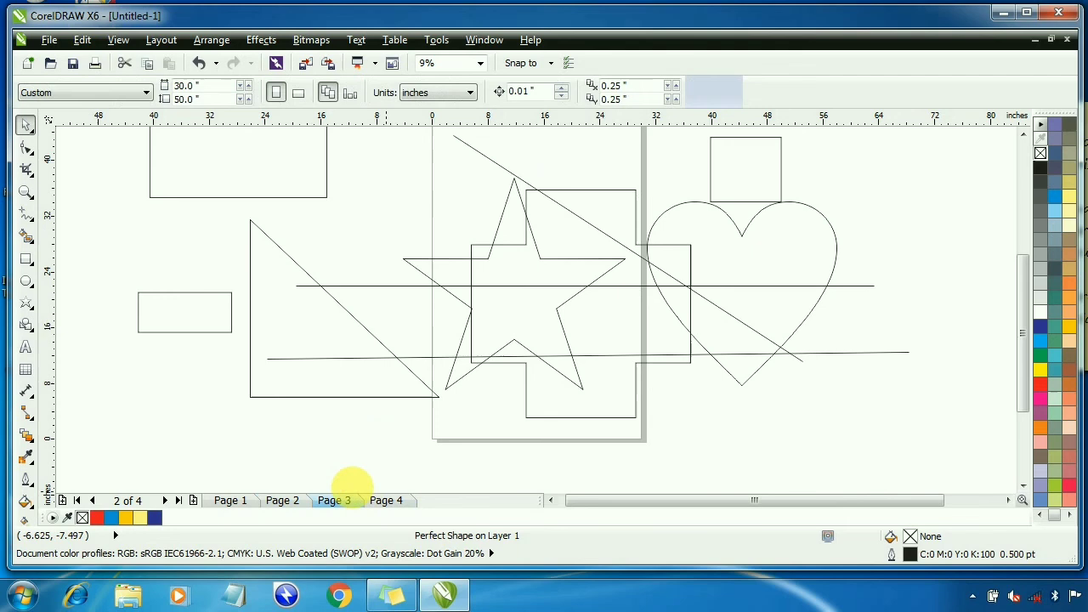
click(25, 258)
drag(462, 149, 579, 248)
click(25, 280)
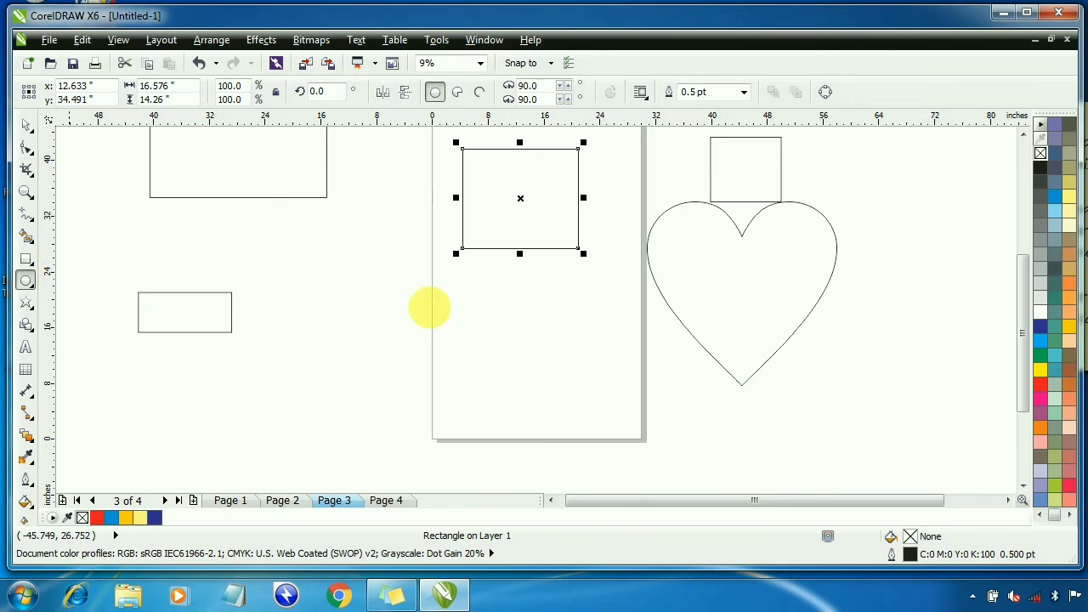
drag(446, 306, 598, 430)
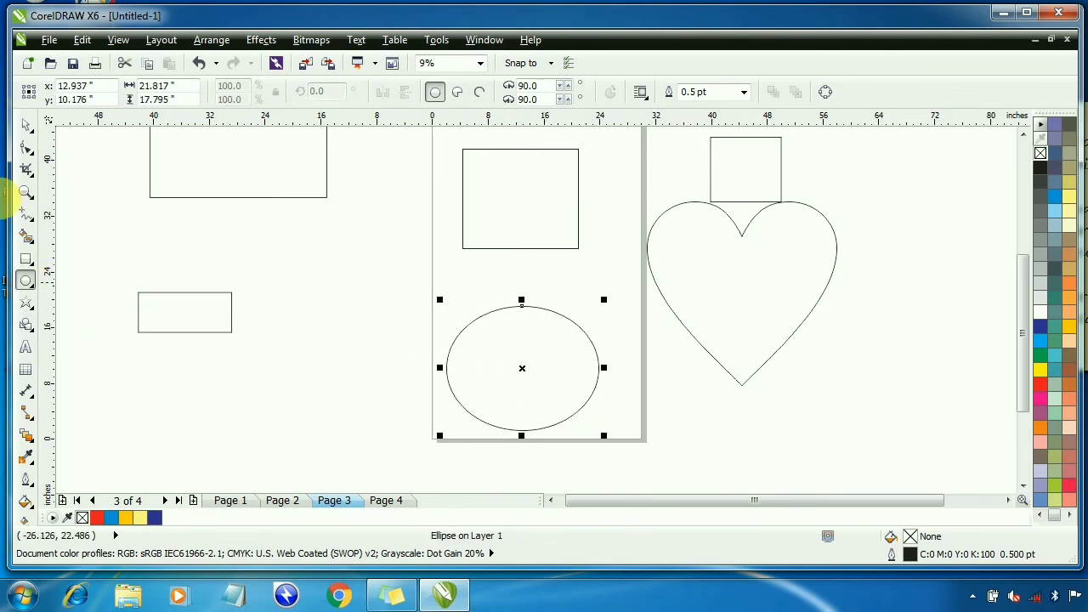
Fill the new rectangle blue and adjust its uniform fill to dark navy, C:96 M:87 Y:15 K:64.
click(25, 125)
click(503, 249)
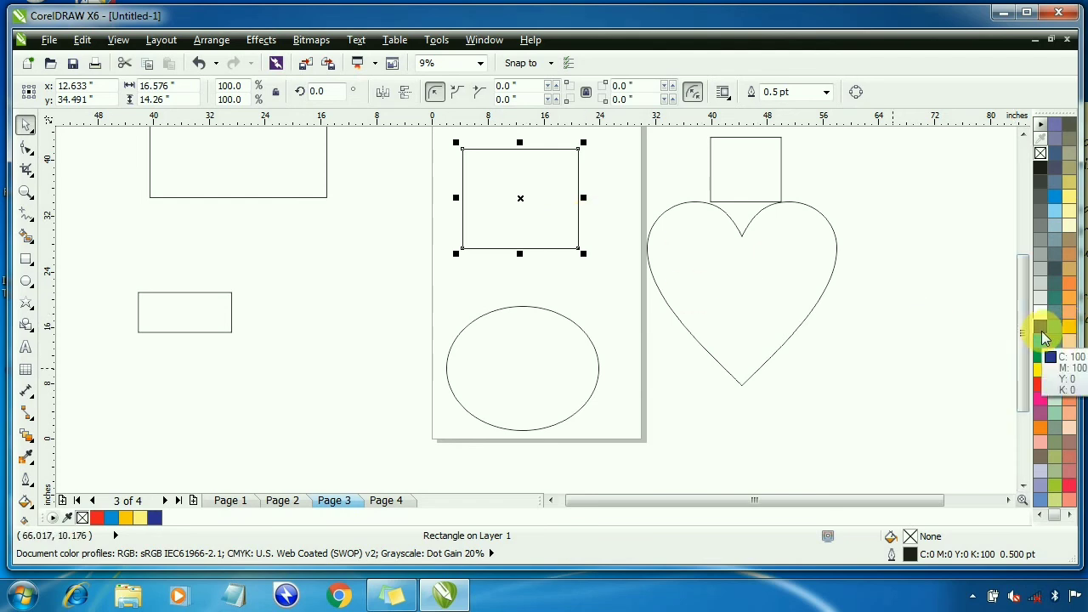
click(1042, 333)
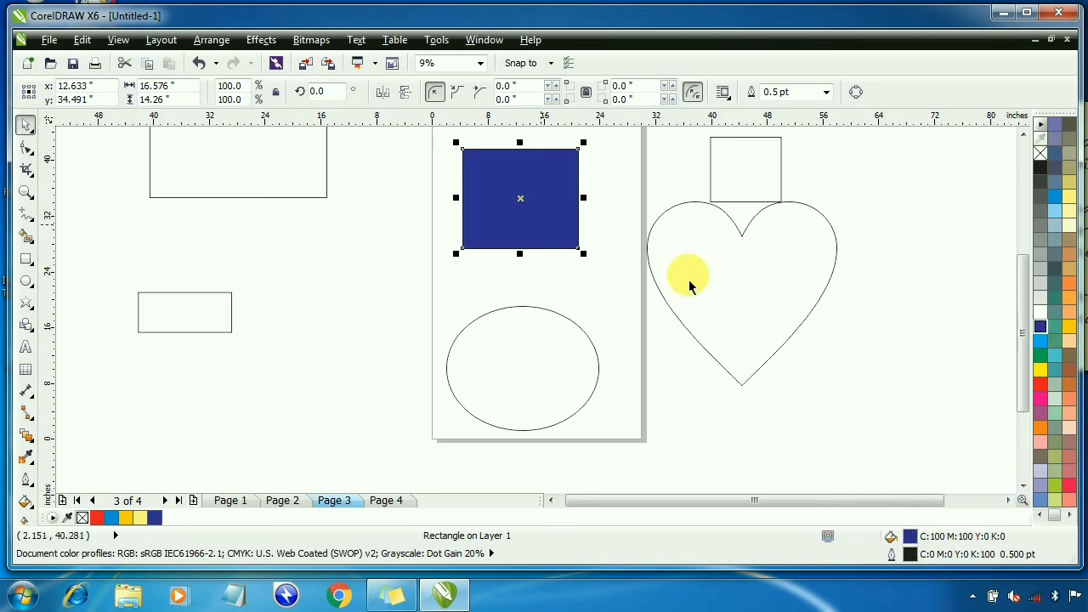
double_click(914, 544)
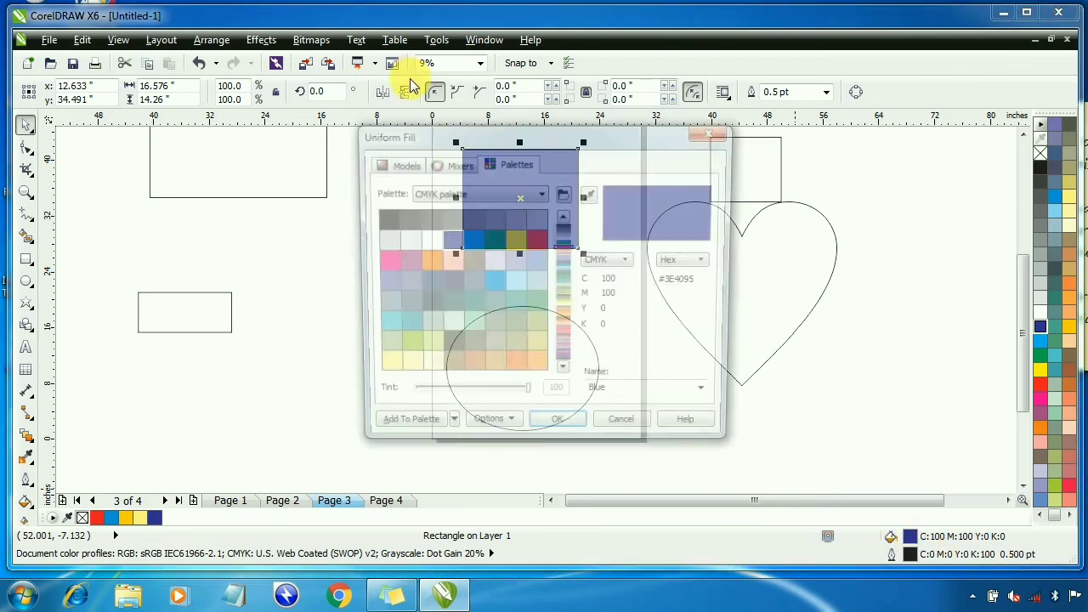
click(399, 163)
drag(496, 270, 538, 326)
key(Return)
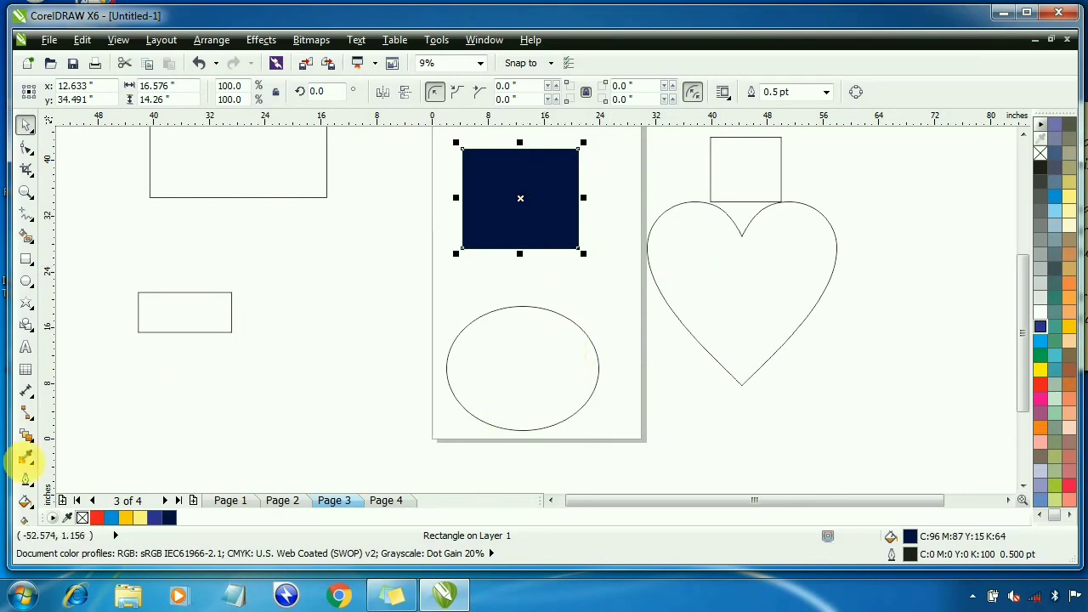
Sample the rectangle's navy fill with the Color Eyedropper and apply it to the ellipse, the heart and the large off-page rectangle.
click(28, 463)
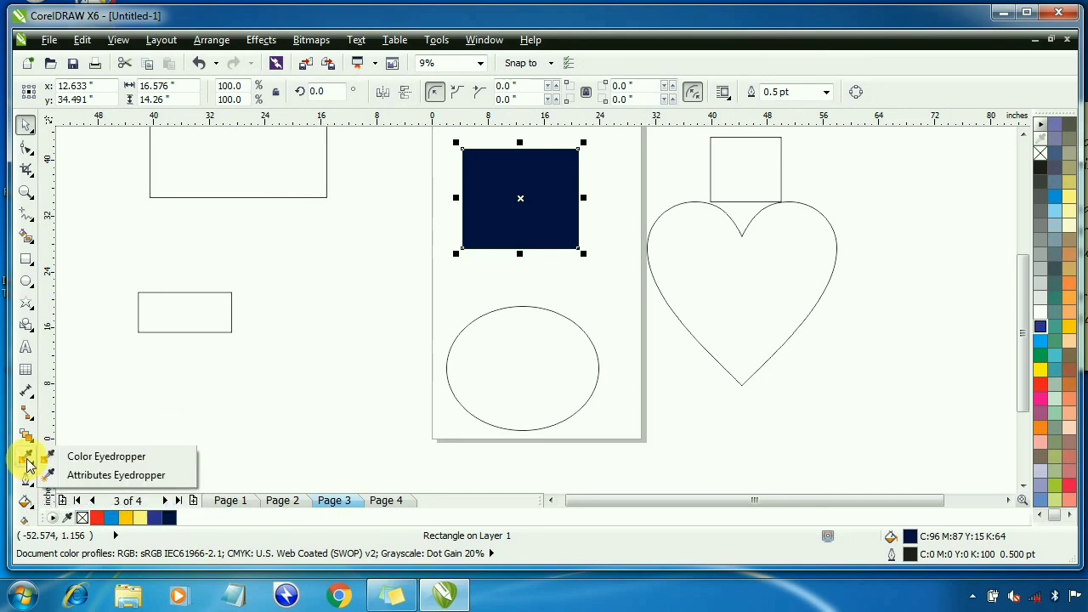
click(51, 456)
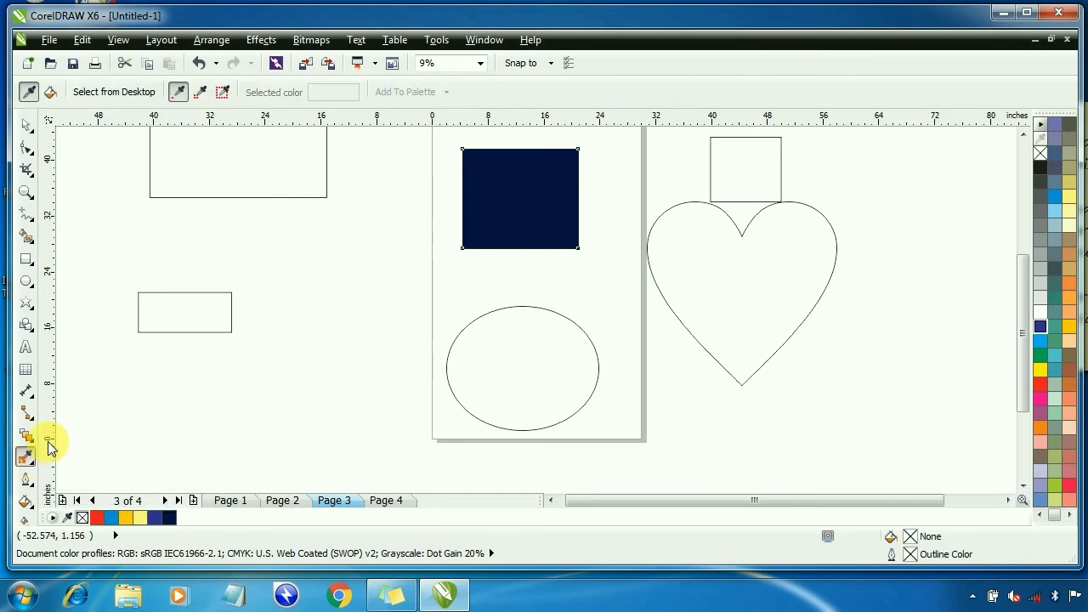
click(515, 201)
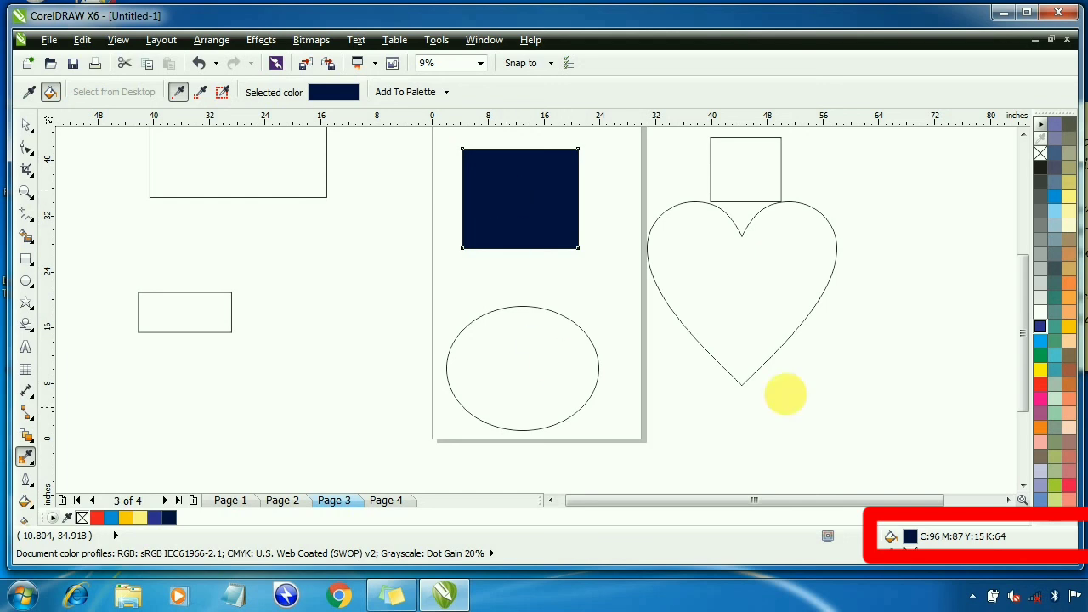
click(531, 375)
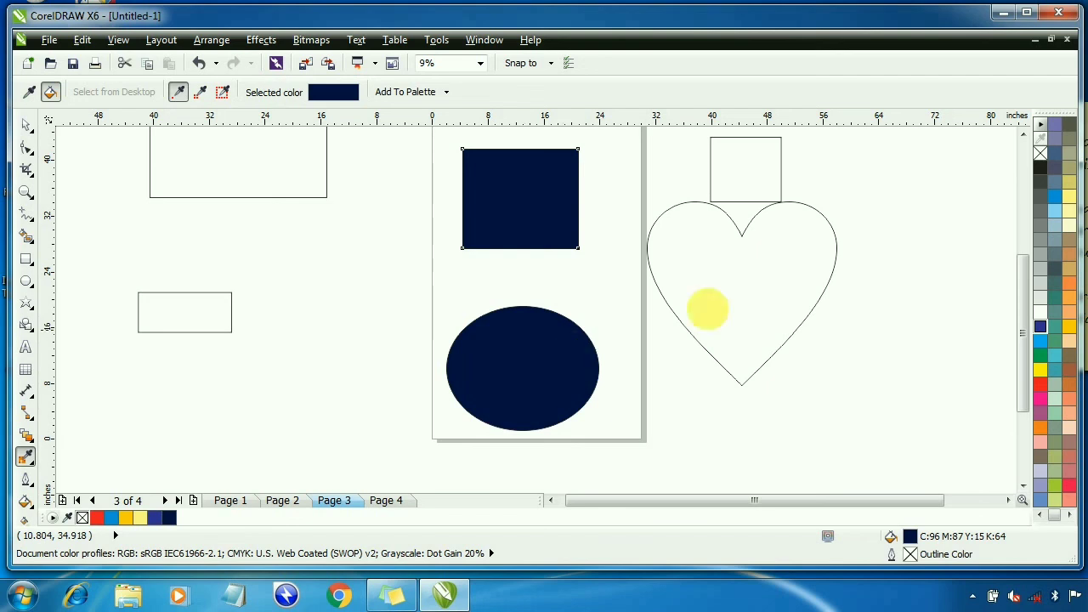
click(798, 278)
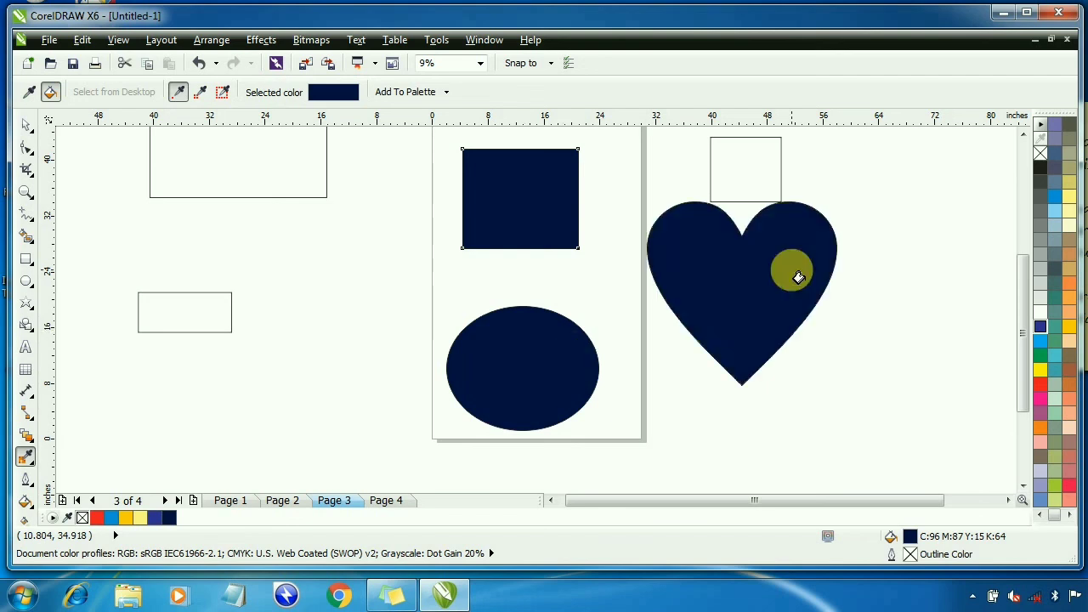
click(208, 168)
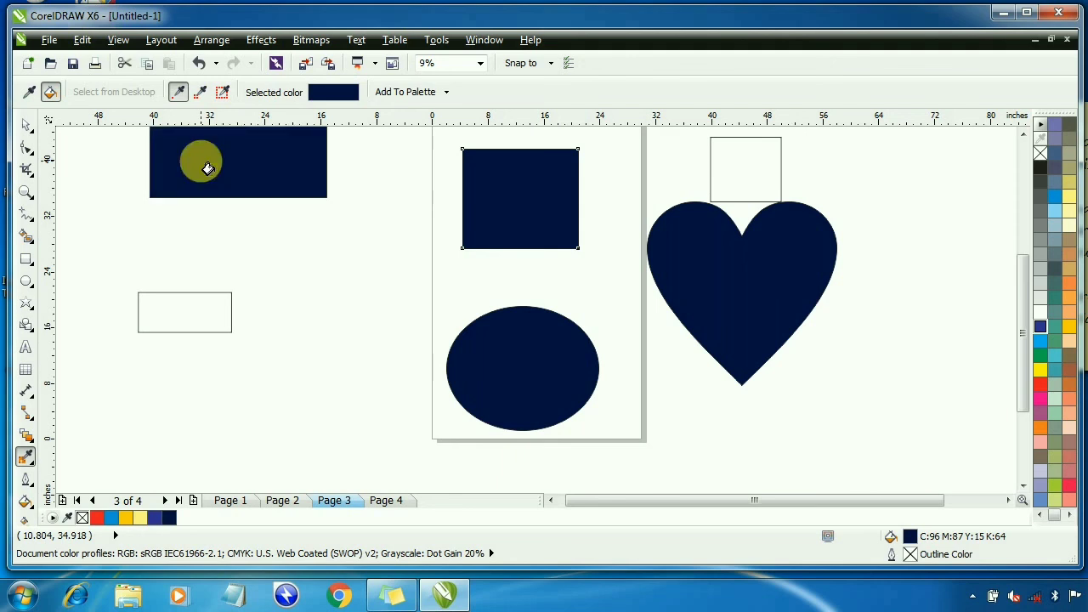
Enlarge the small unfilled rectangle beside the page proportionally to about 41 by 18 in.
click(26, 125)
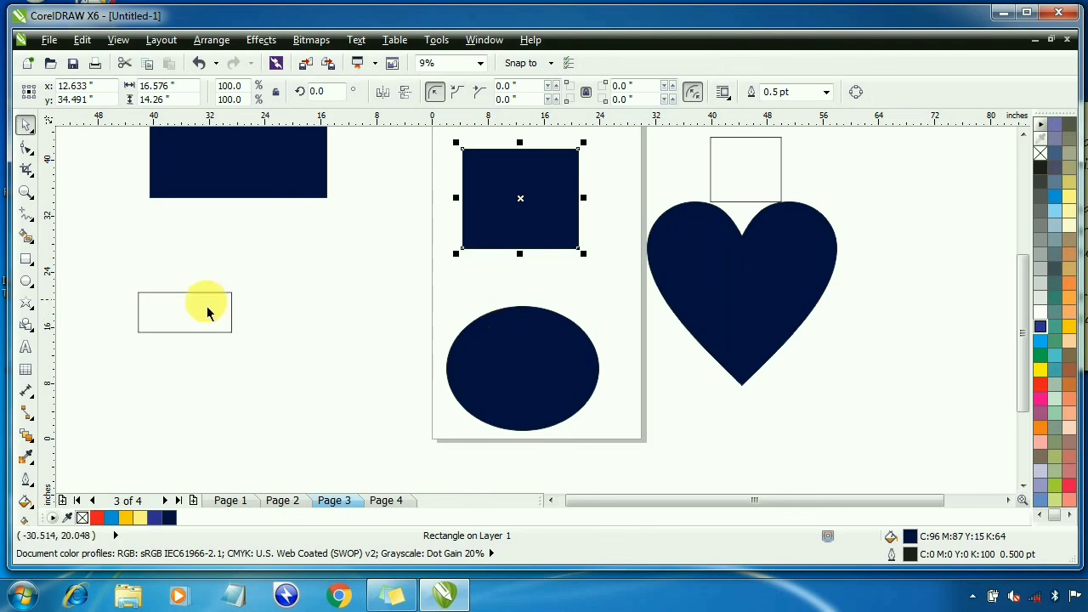
click(198, 331)
click(270, 400)
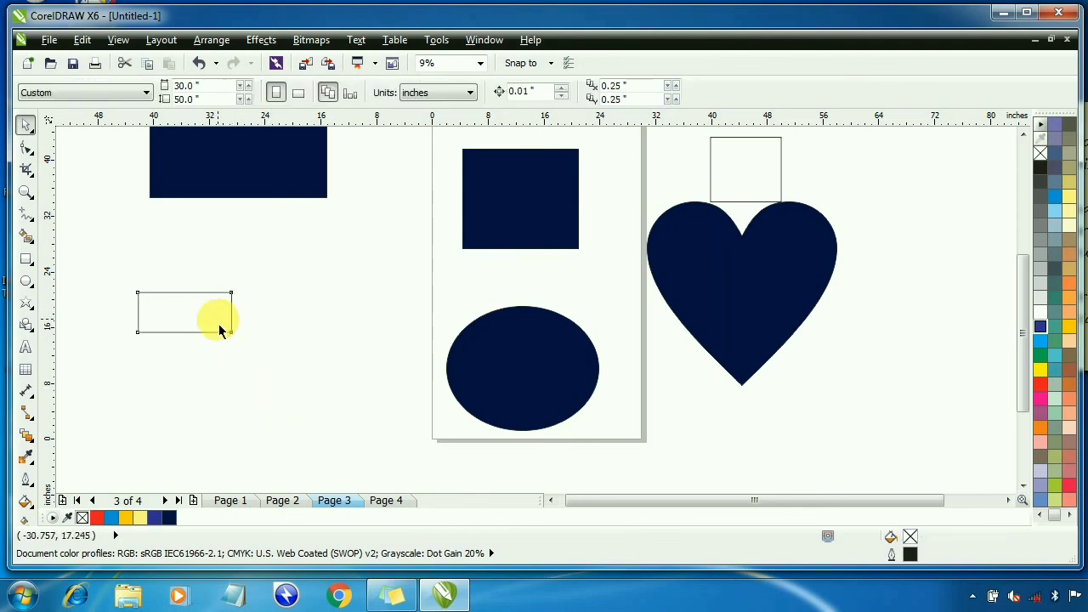
click(233, 333)
drag(236, 334, 435, 442)
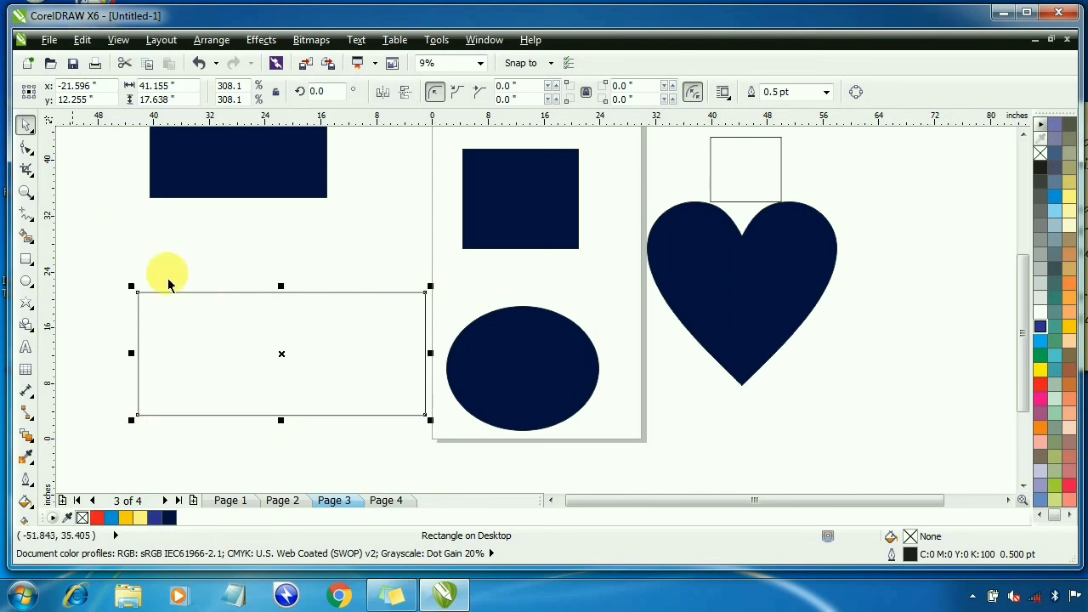
Round all four corners of the enlarged rectangle by about 3.7 in with the Shape tool, and undo the rounding.
click(27, 151)
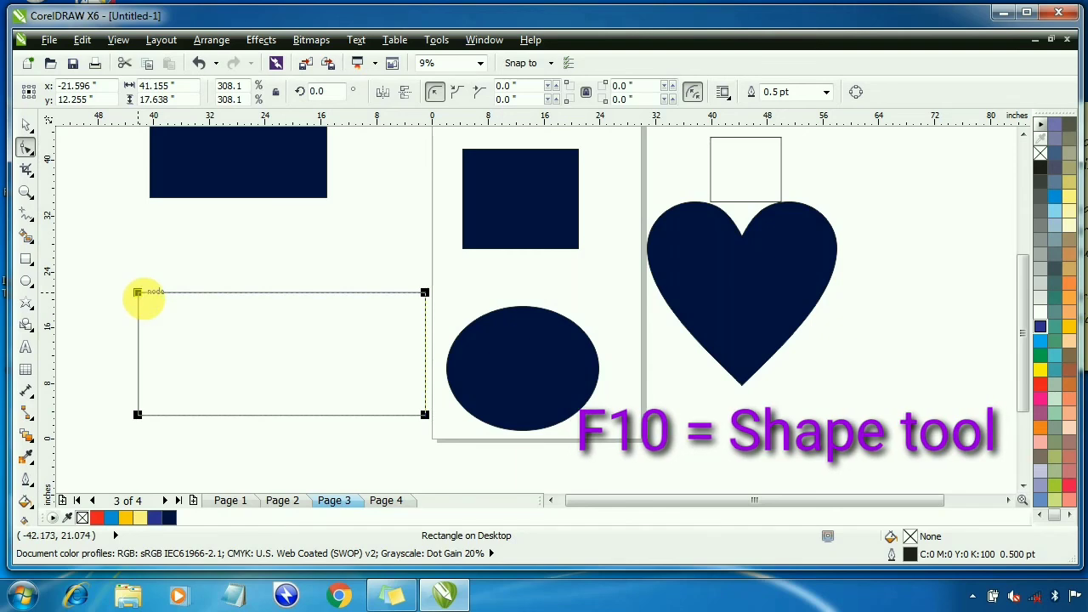
drag(138, 292, 165, 309)
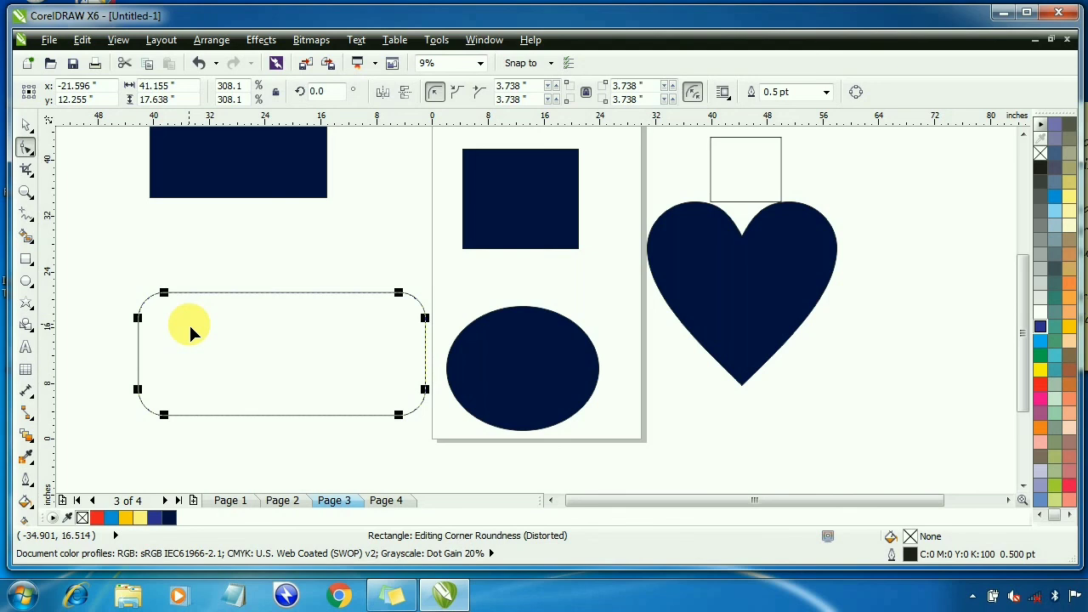
key(ctrl+z)
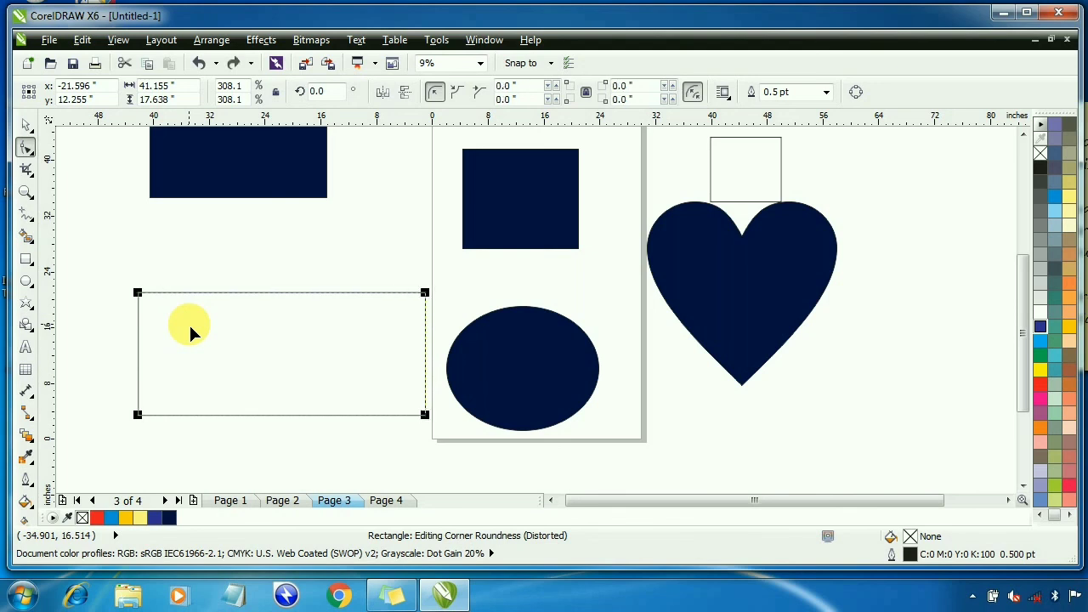
Round only the two upper corners of the enlarged rectangle individually, each with a radius of about 8.8 in.
click(142, 292)
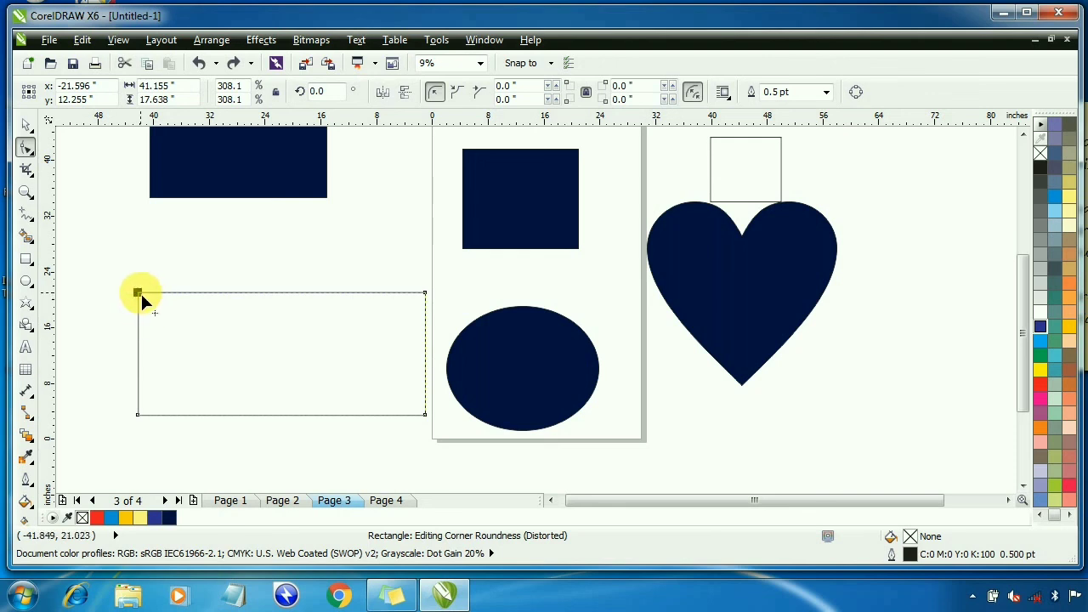
drag(141, 299, 217, 383)
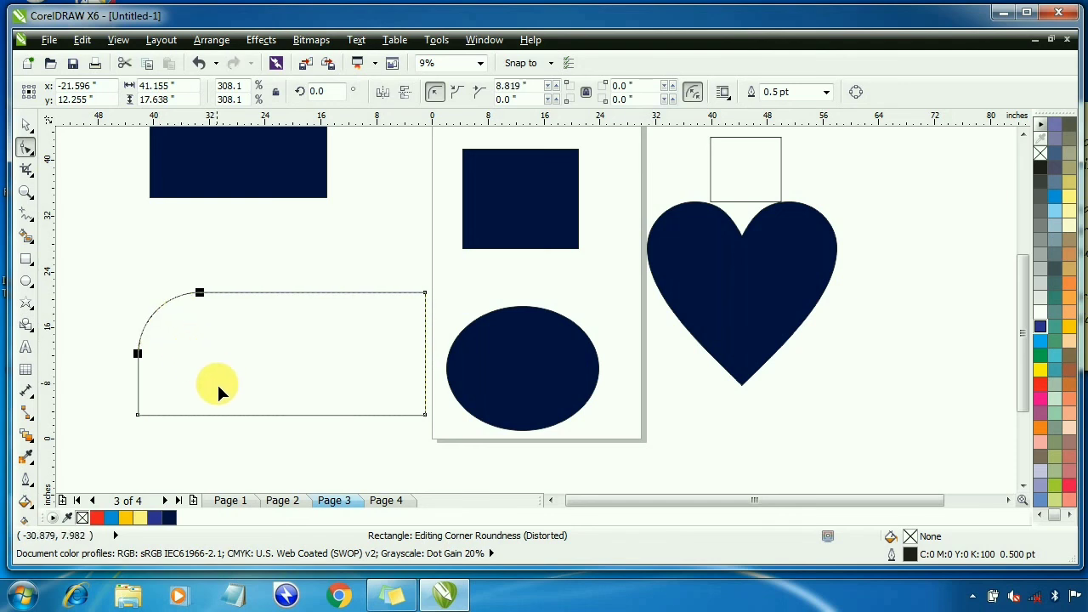
click(426, 292)
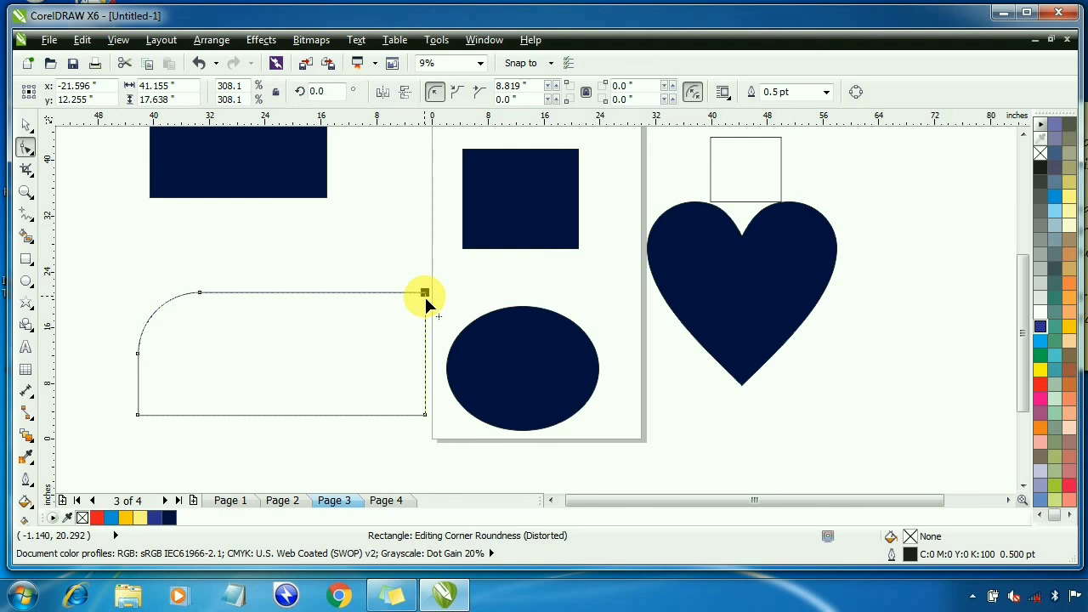
drag(425, 294, 389, 366)
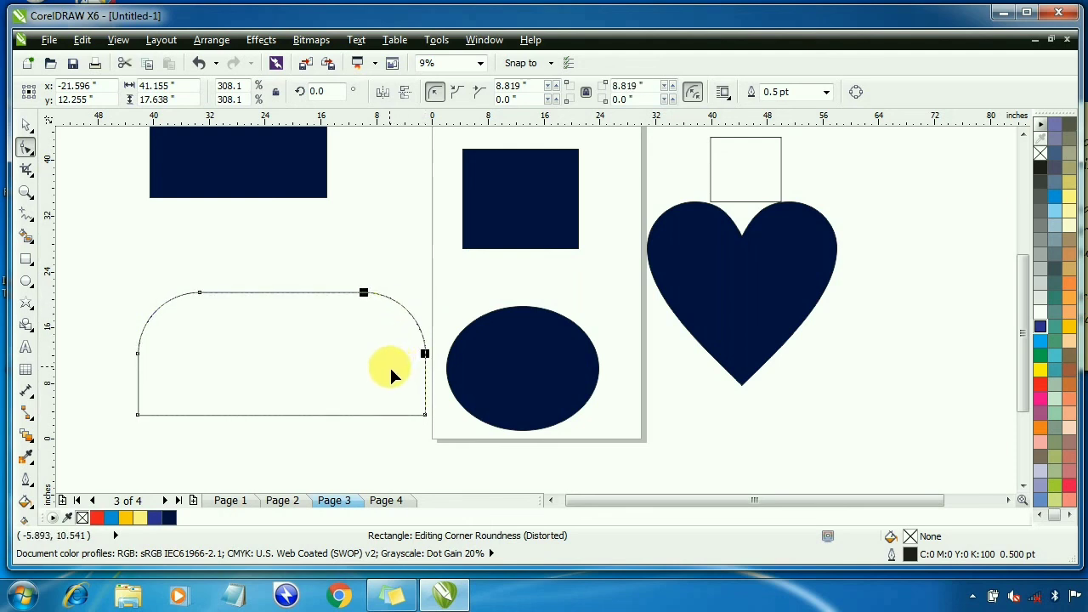
Crop the navy rectangle on Page 3 to its right-hand part, about 10.5 by 14.3 in.
click(25, 124)
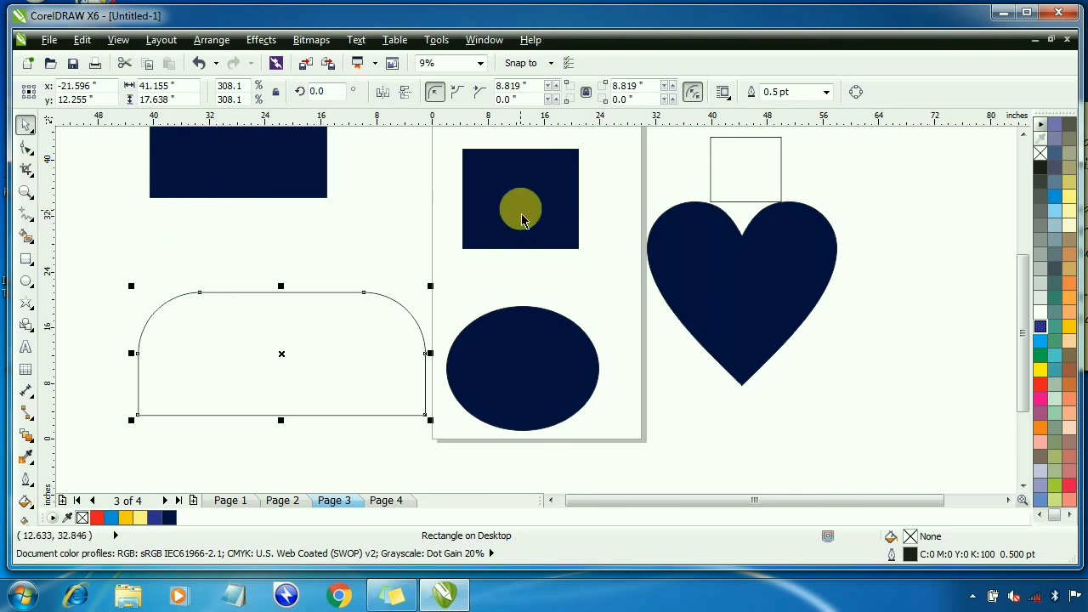
click(521, 197)
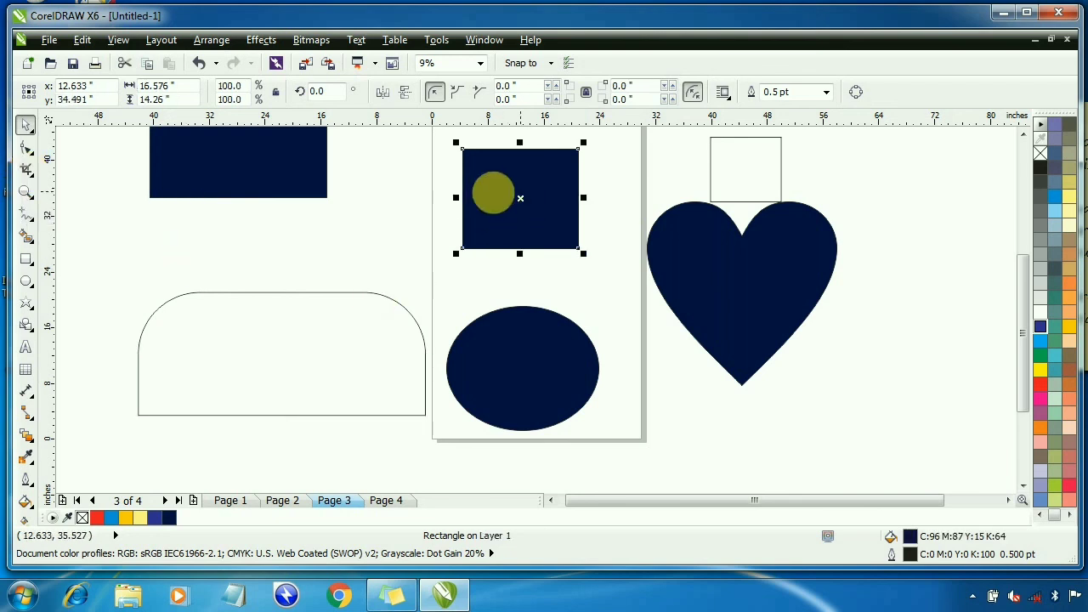
click(25, 171)
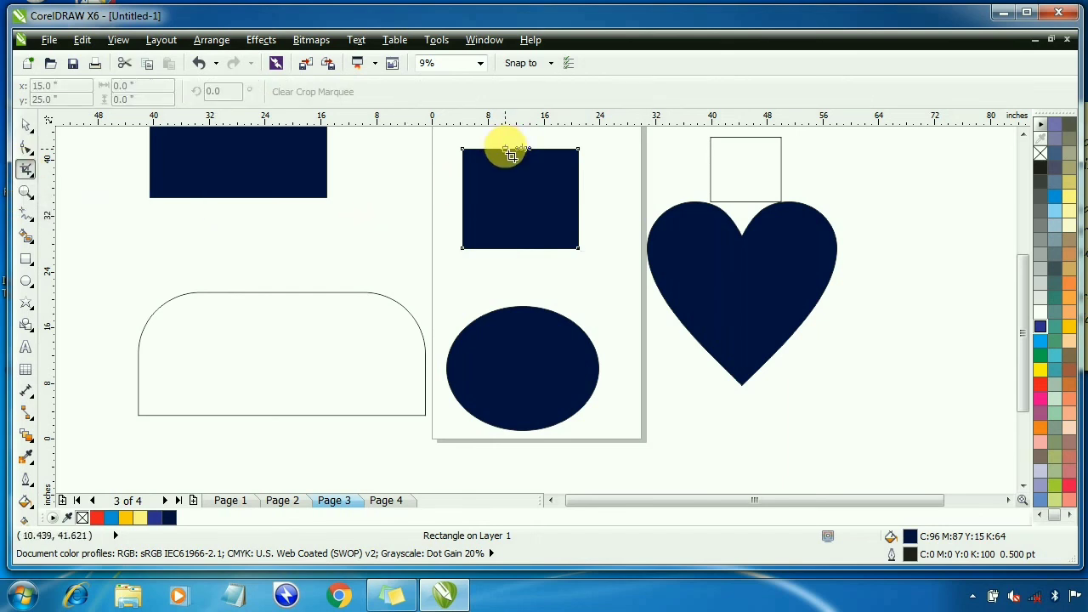
drag(505, 150, 586, 265)
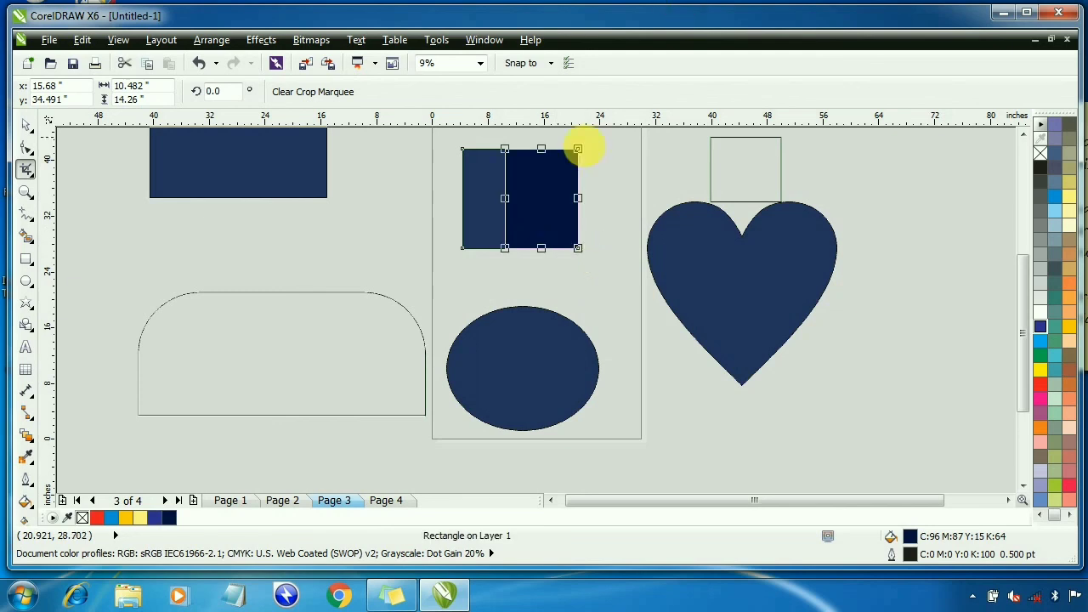
double_click(542, 192)
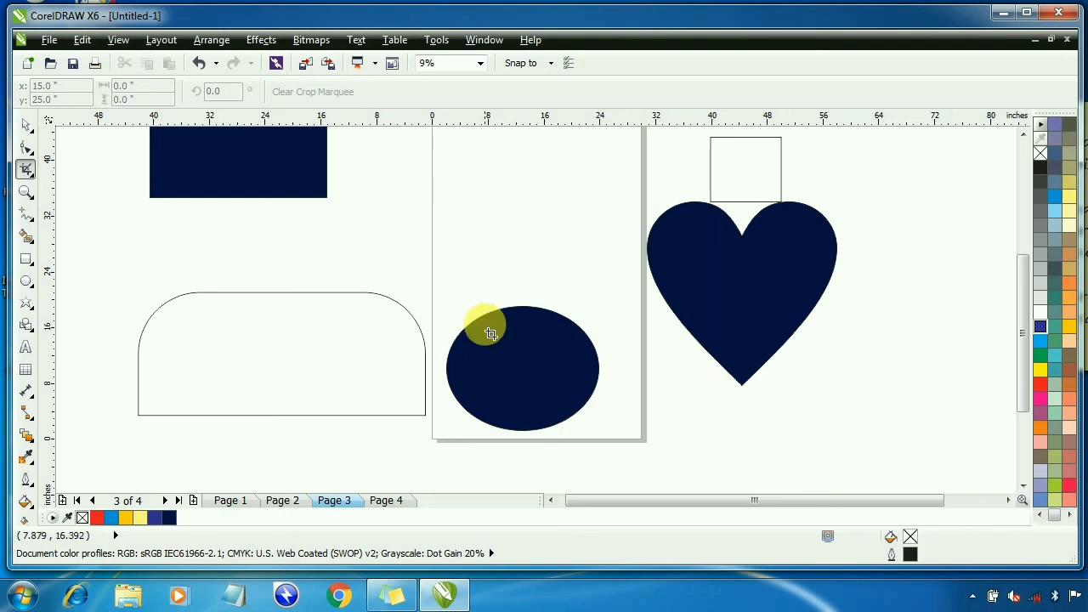
Crop the drawing to a square about 11.5 by 11.5 in inside the ellipse, and undo the crop.
drag(484, 323, 563, 403)
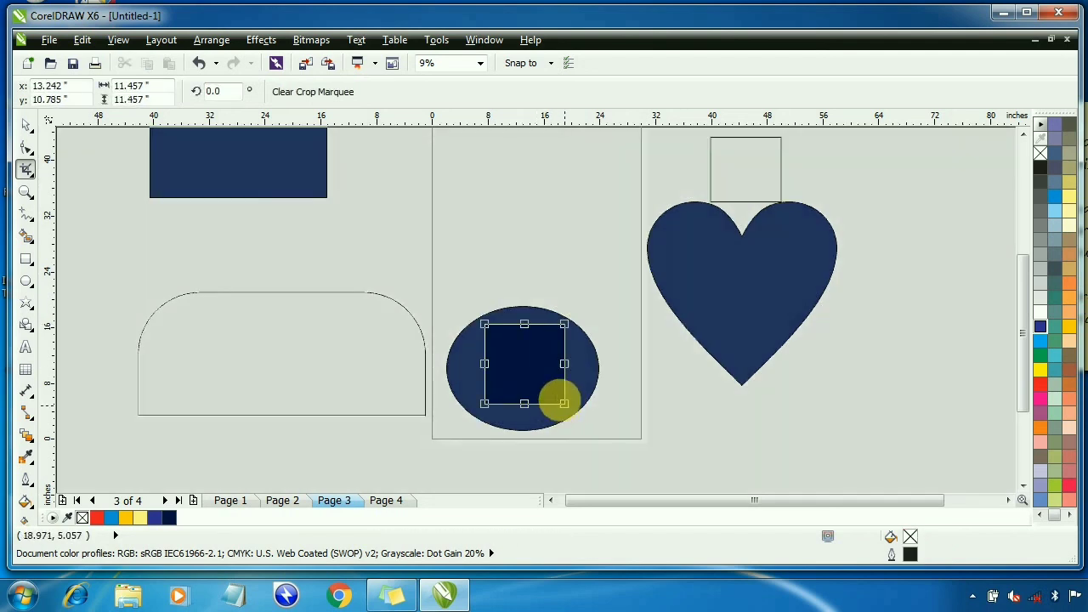
double_click(529, 360)
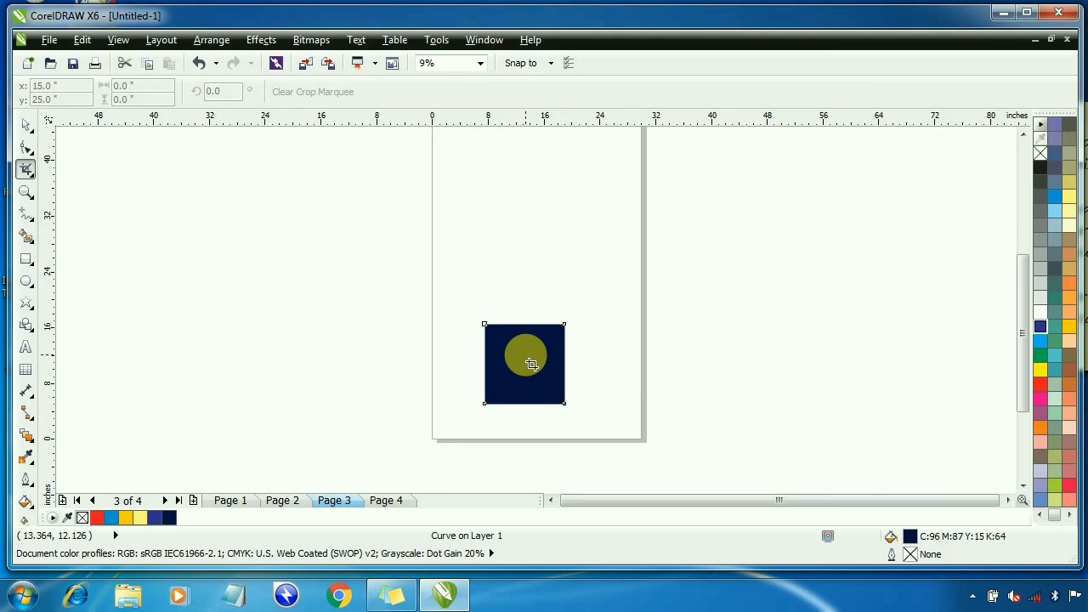
key(ctrl+z)
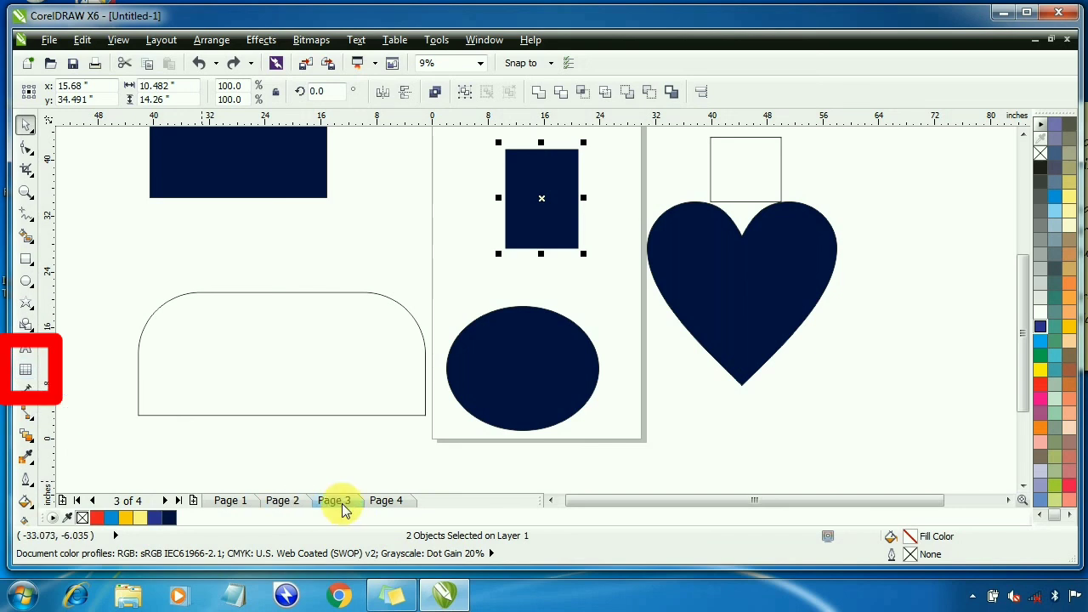
Draw a table with 3 rows and 4 columns on Page 4, about 26.2 by 29.9 in.
click(383, 500)
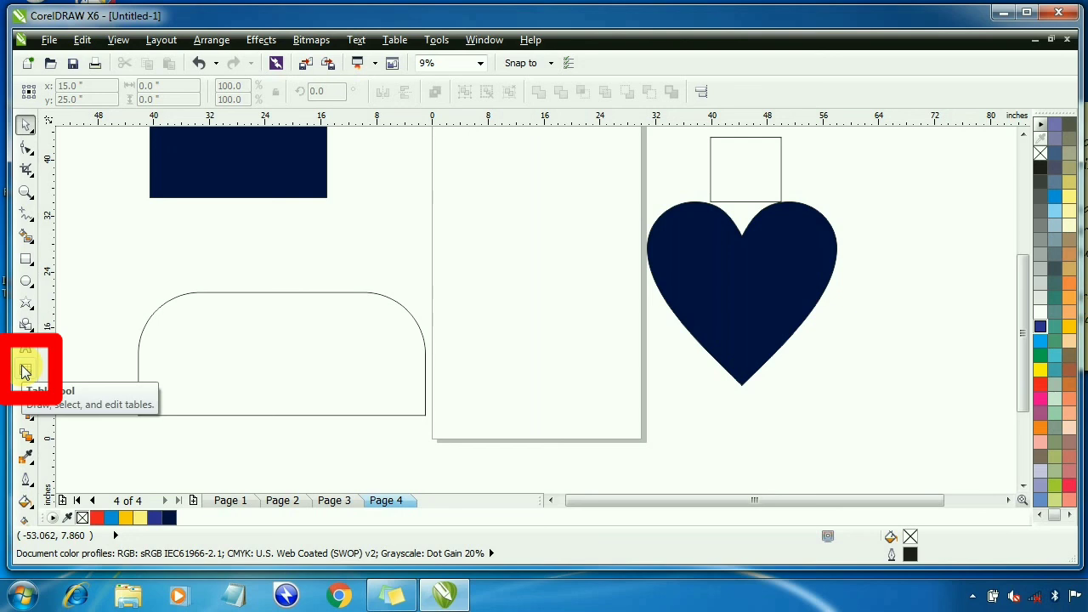
click(24, 371)
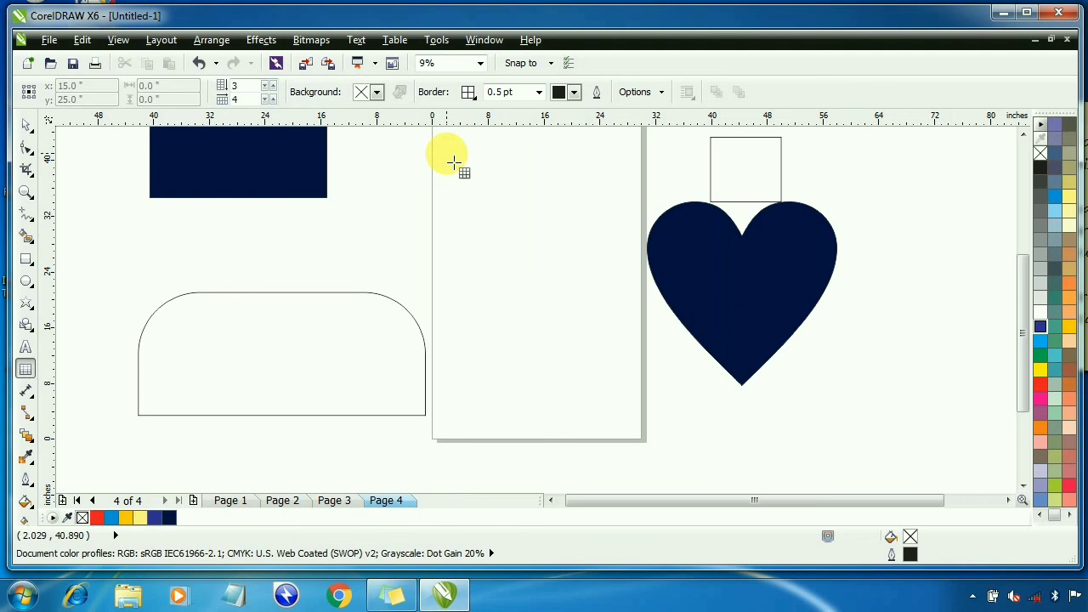
drag(454, 162, 631, 365)
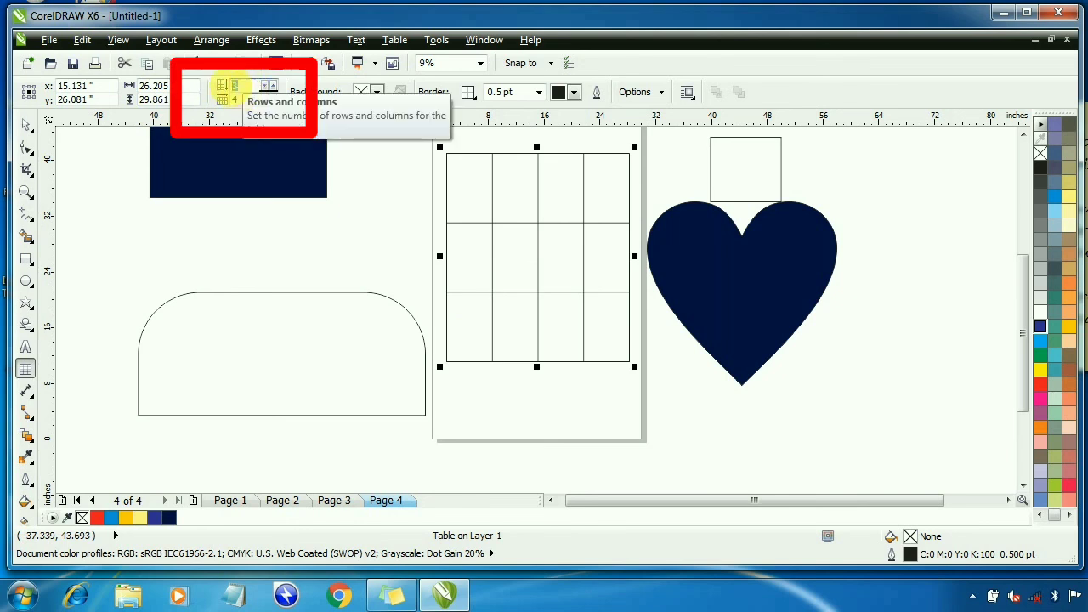
Set the table on Page 4 to 5 rows and 7 columns.
click(235, 89)
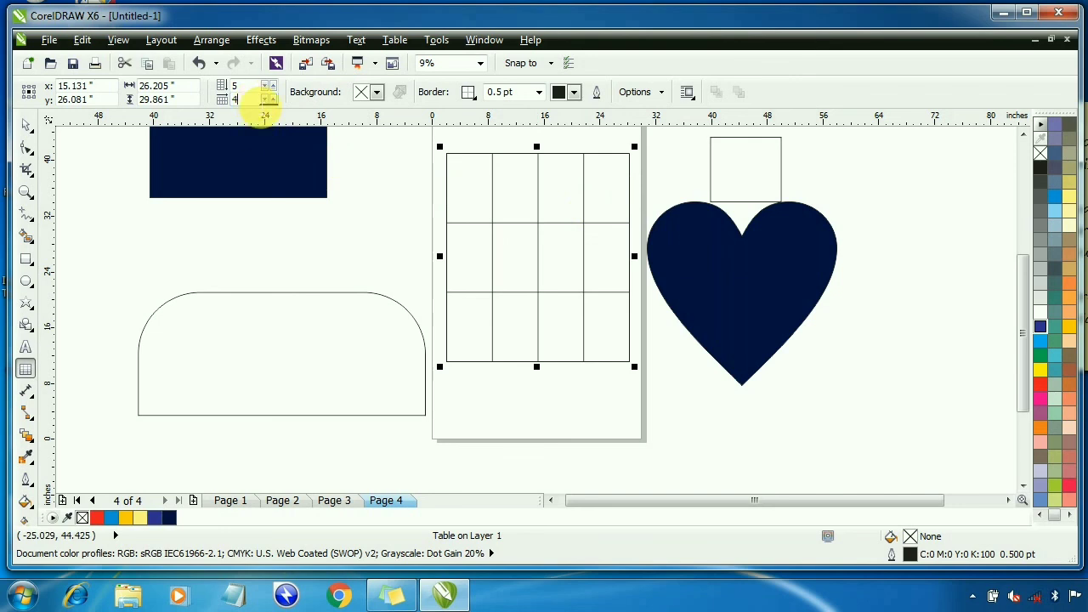
double_click(238, 99)
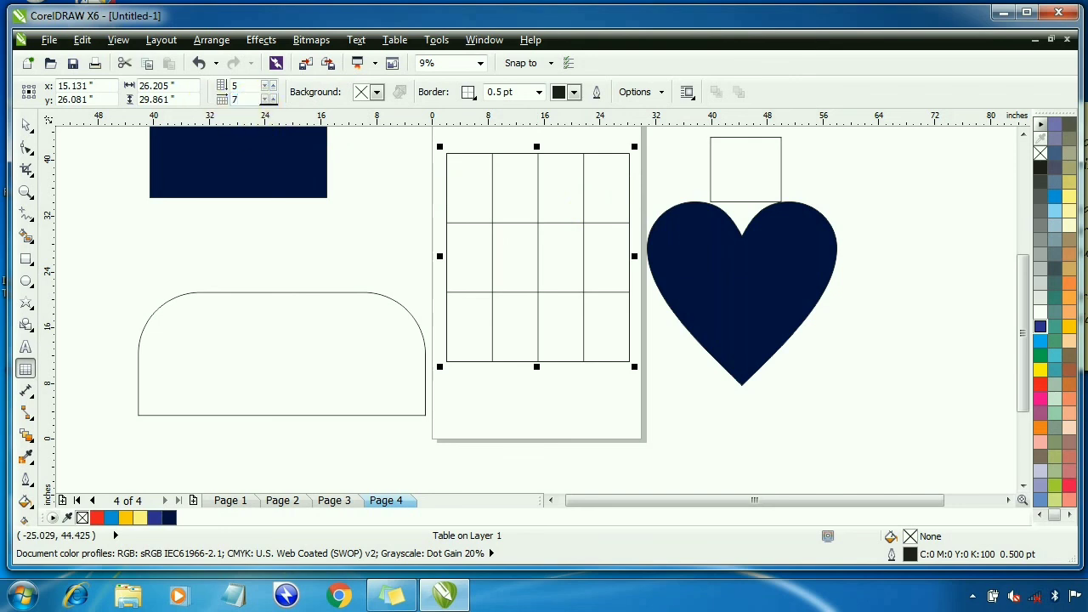
text(7)
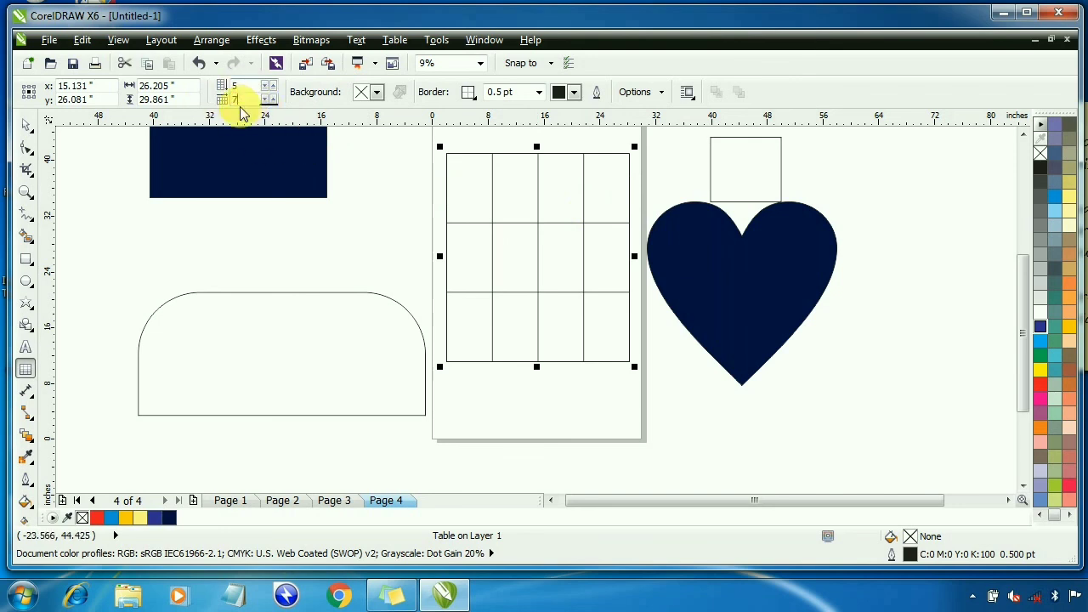
click(508, 259)
Insert a new page after Page 3 and draw a table with 5 rows and 7 columns on it, about 25.6 by 28.6 in.
click(334, 500)
click(193, 499)
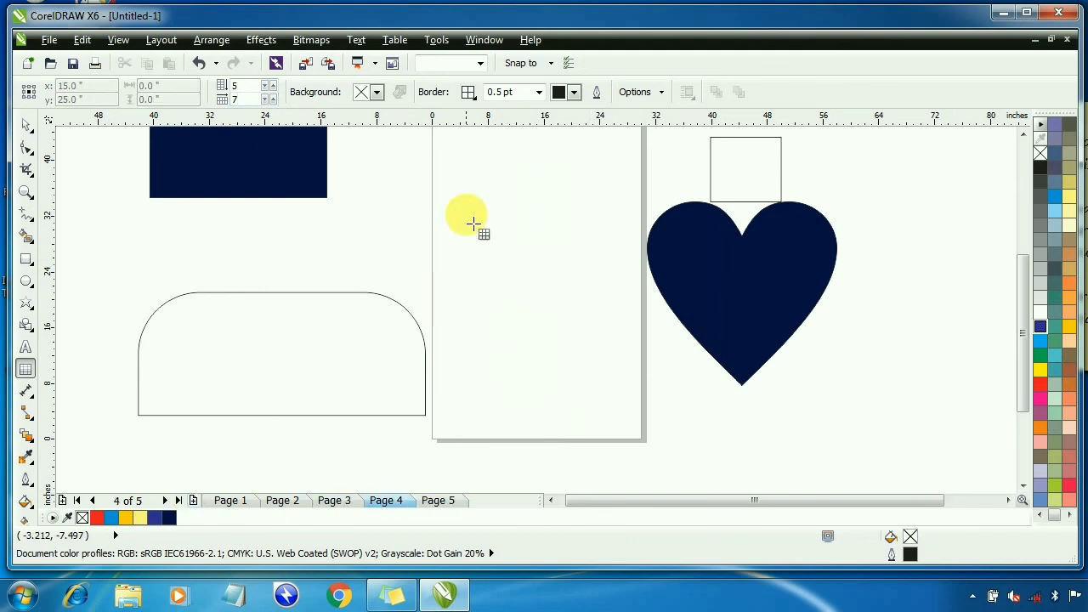
drag(461, 162, 639, 361)
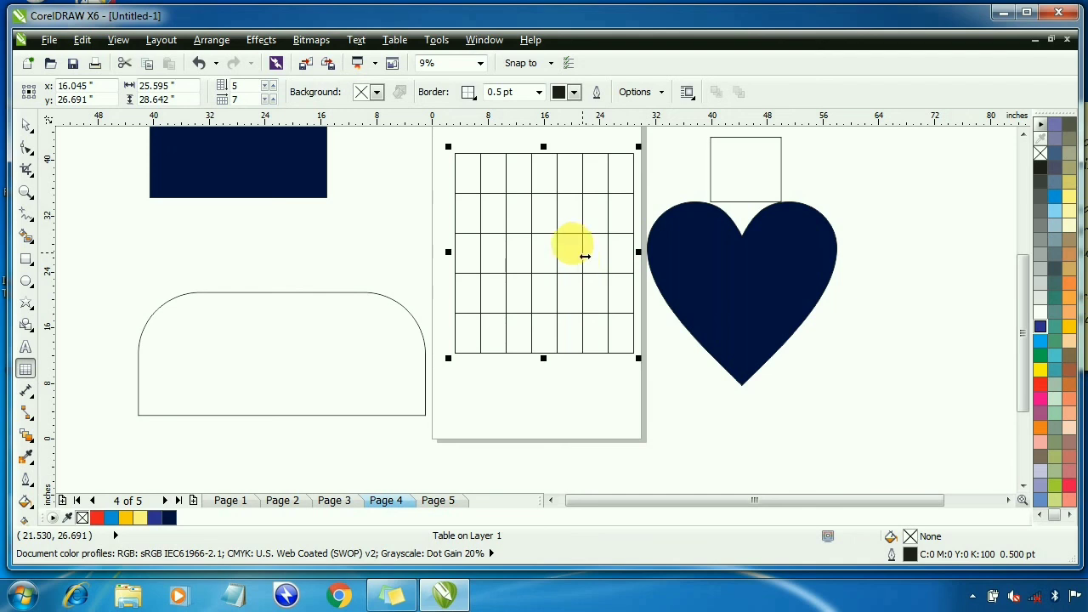
click(27, 125)
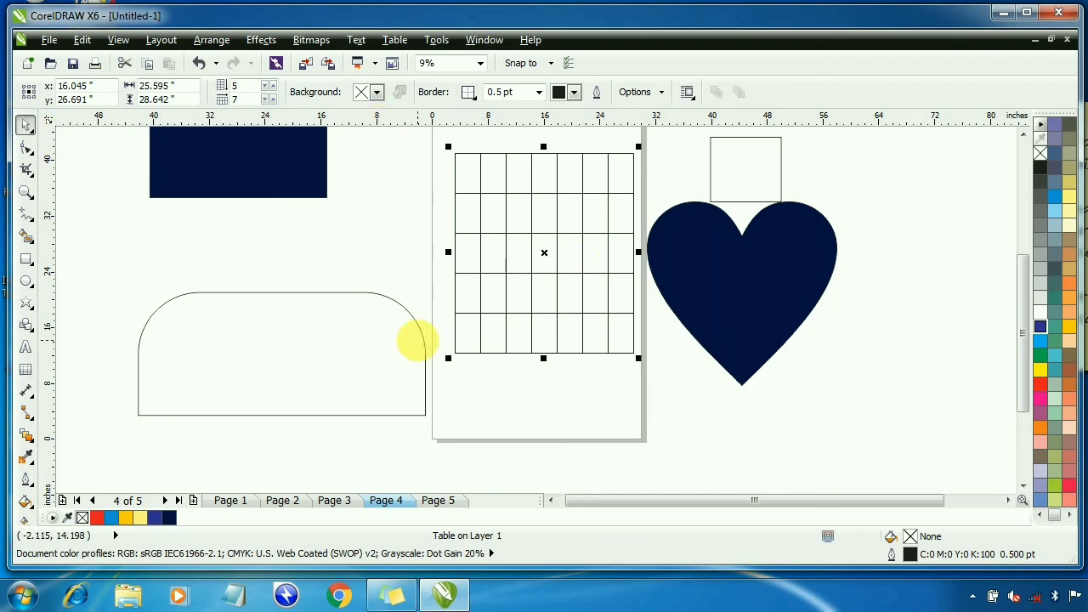